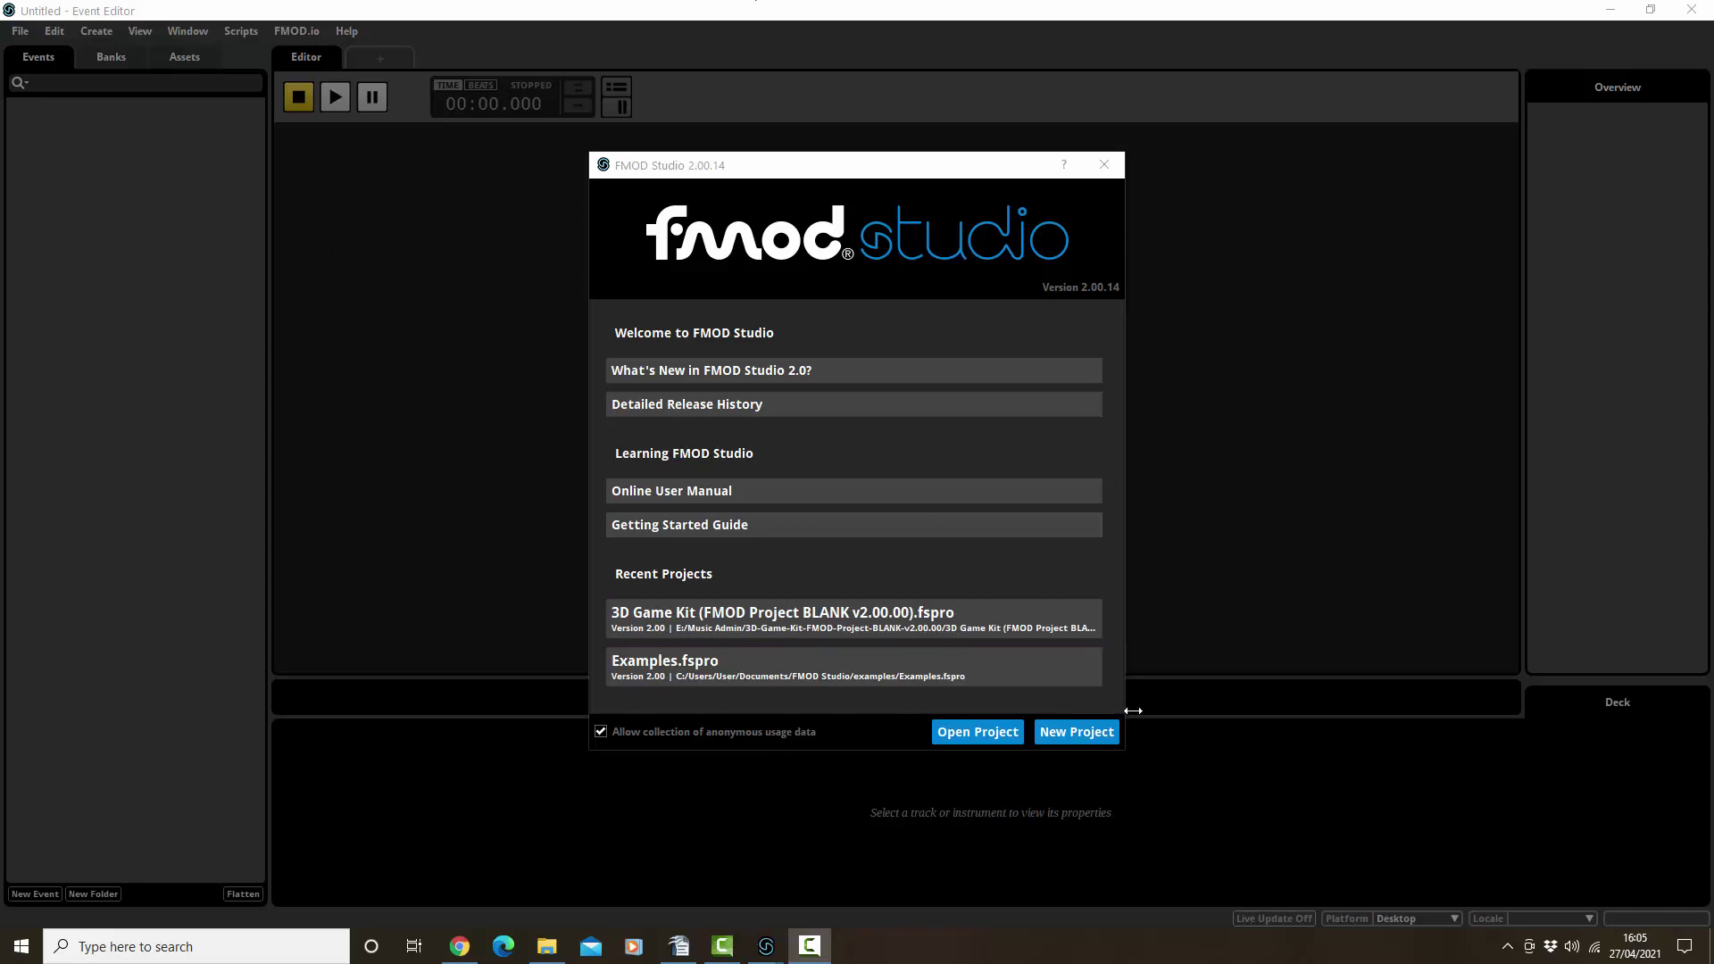
Start a new project and create a 3D event named 'Combat Crossfades'
left_click(1086, 740)
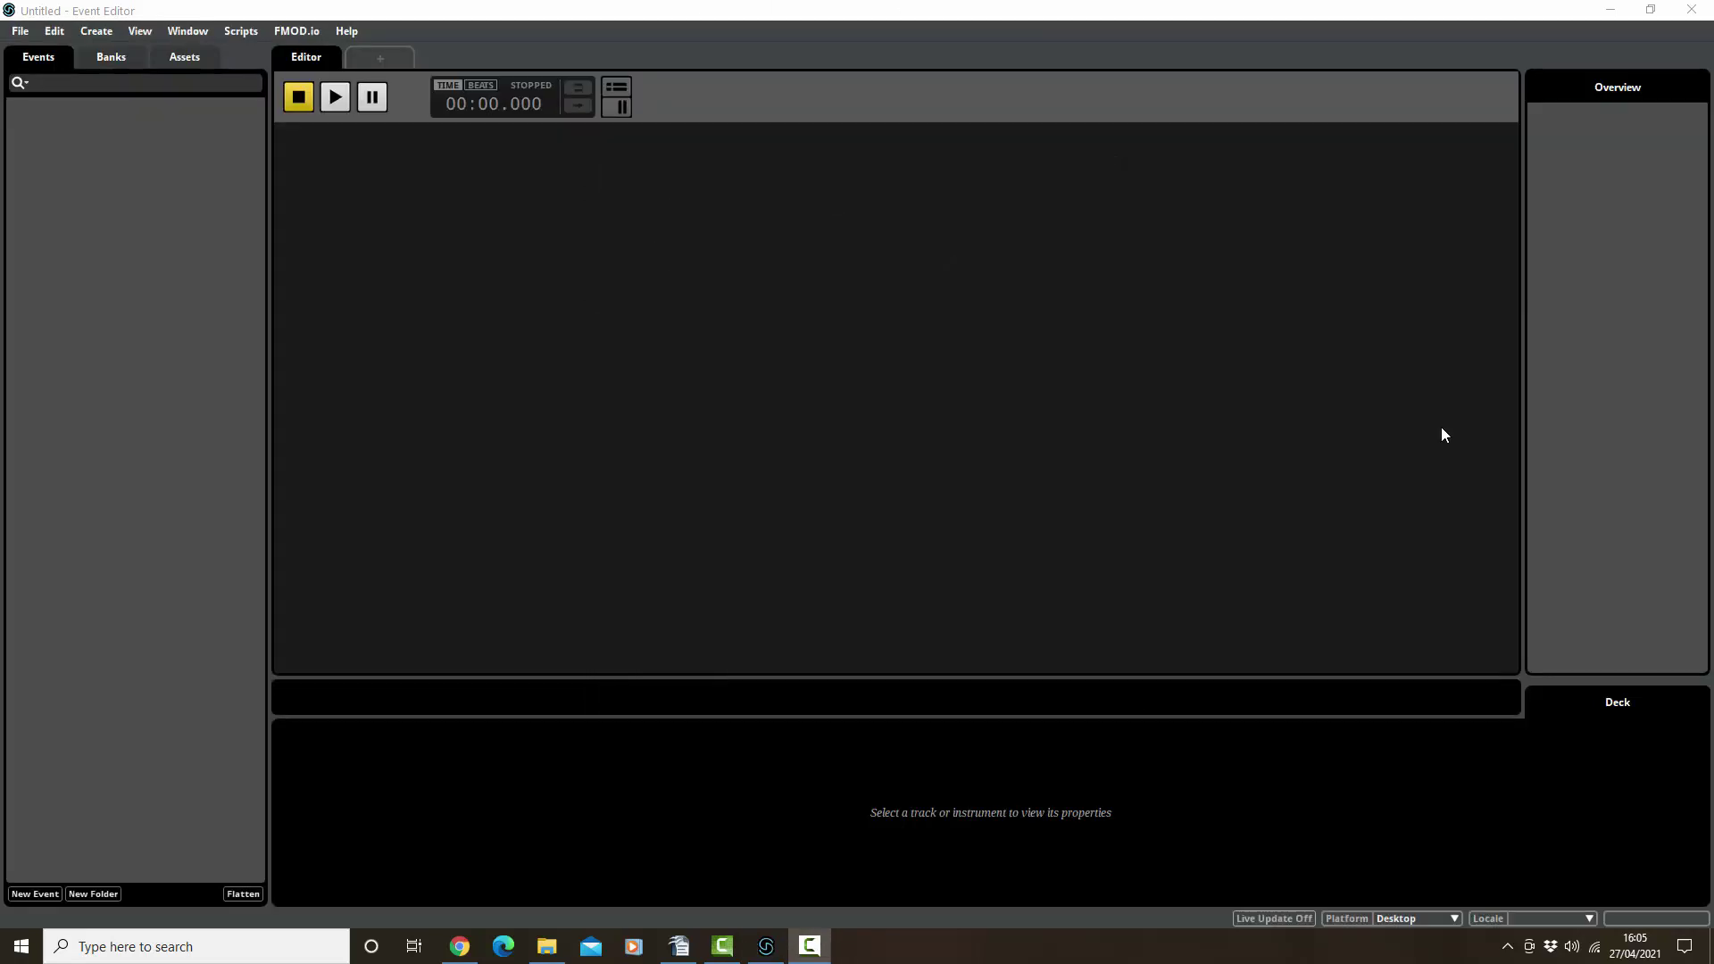
right_click(84, 141)
mouse_move(123, 152)
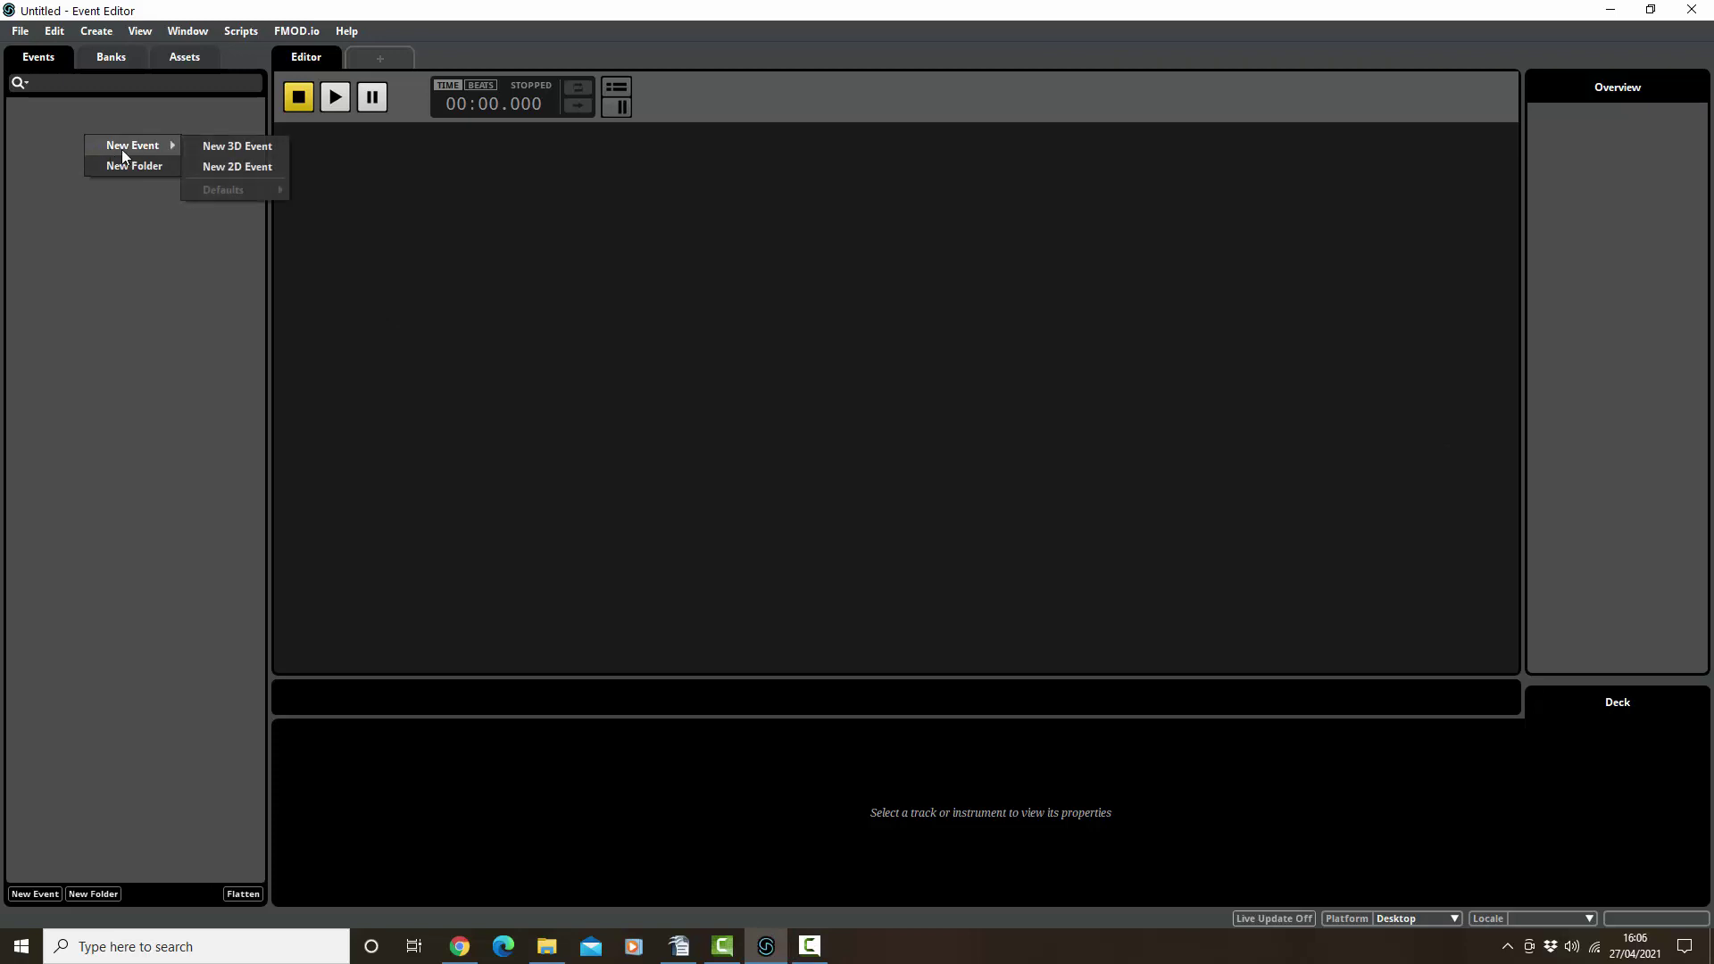
left_click(233, 147)
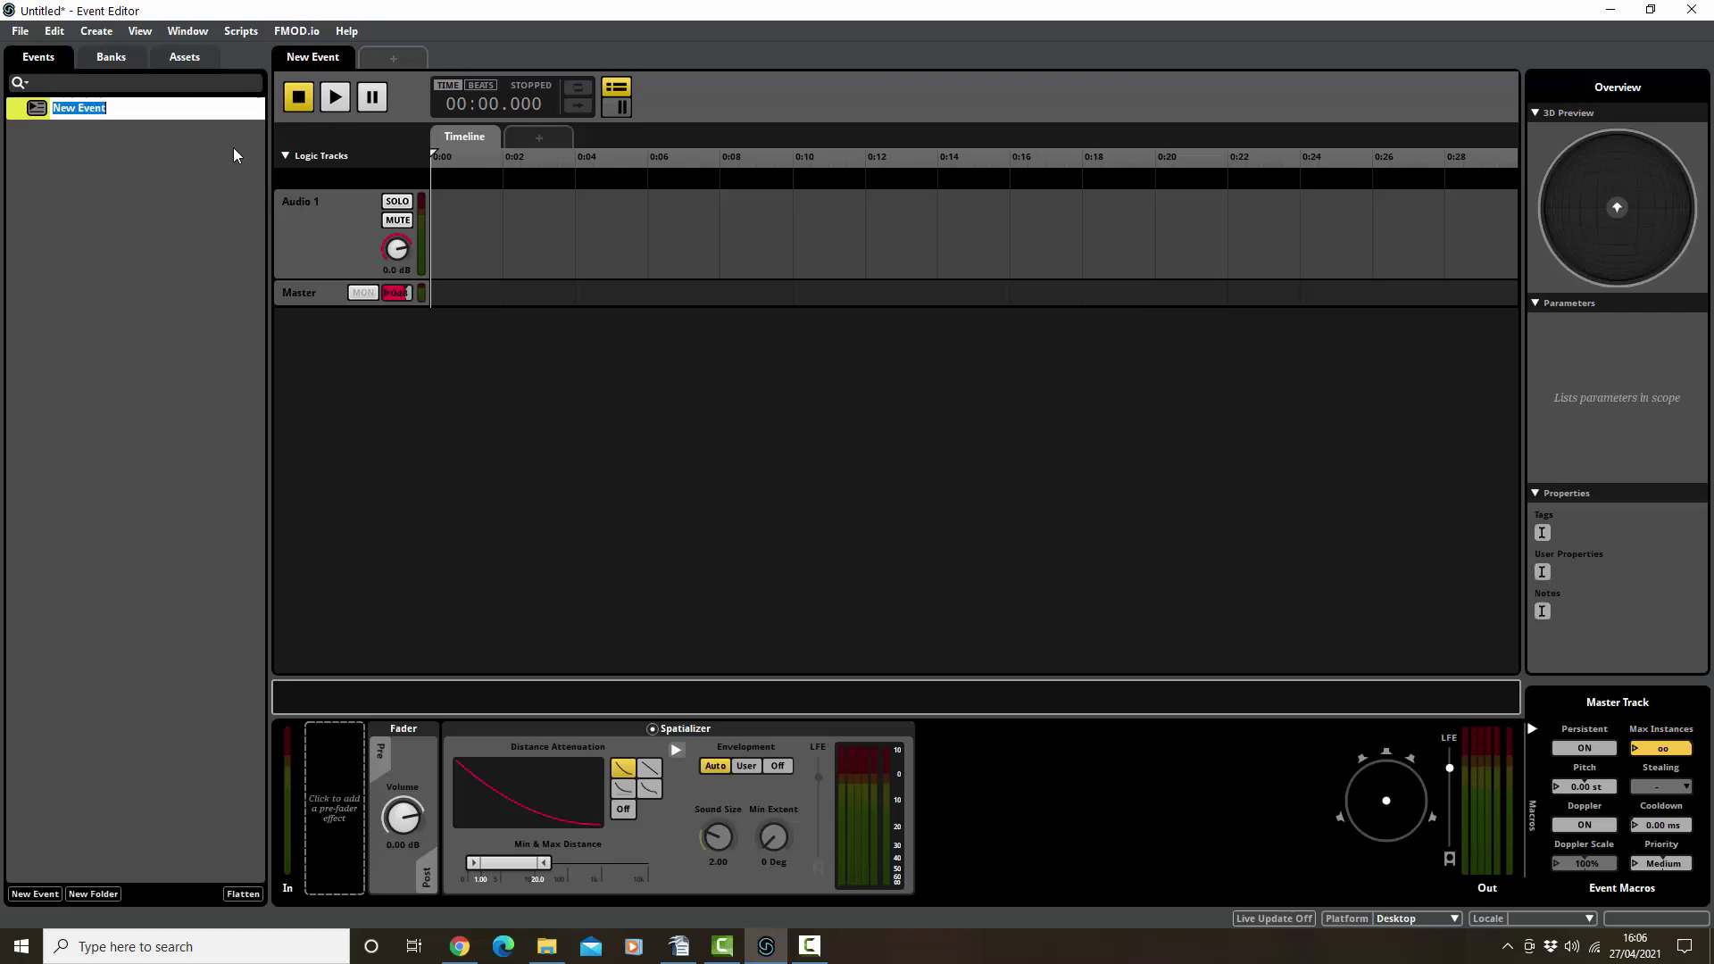
type("Combat Crossfades")
key("Return")
Open the Combat Crossfades event for editing and make its Master track taller
left_click(139, 255)
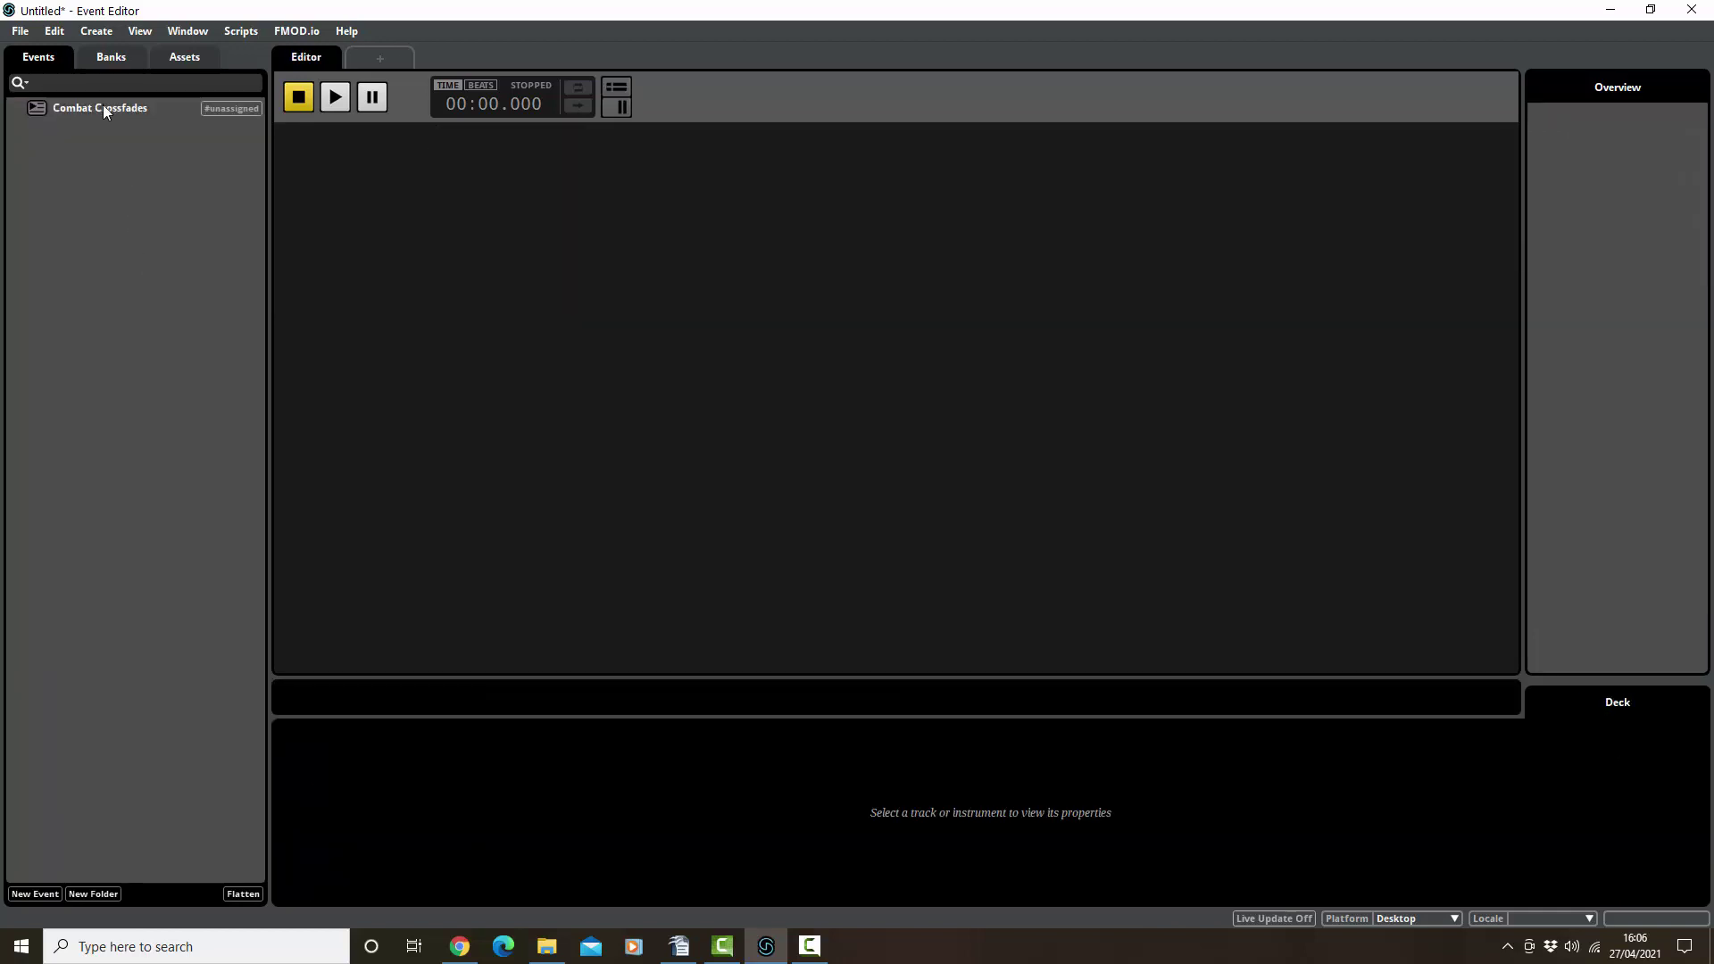
left_click(104, 109)
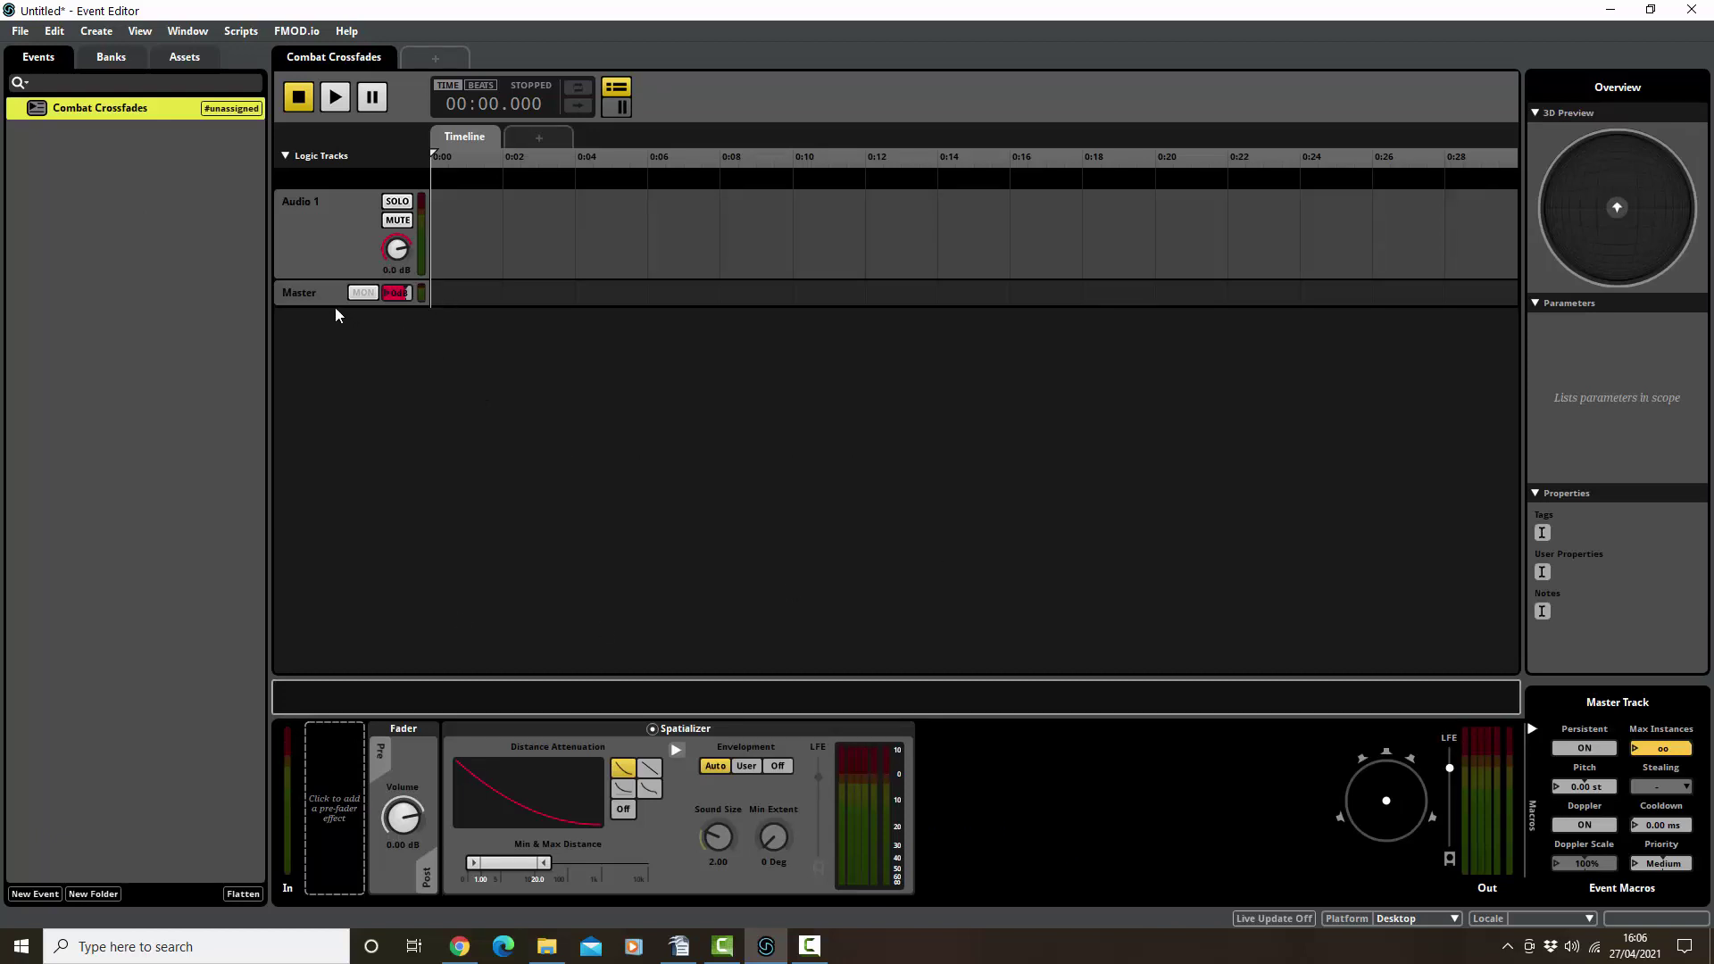
left_click_drag(334, 304, 336, 366)
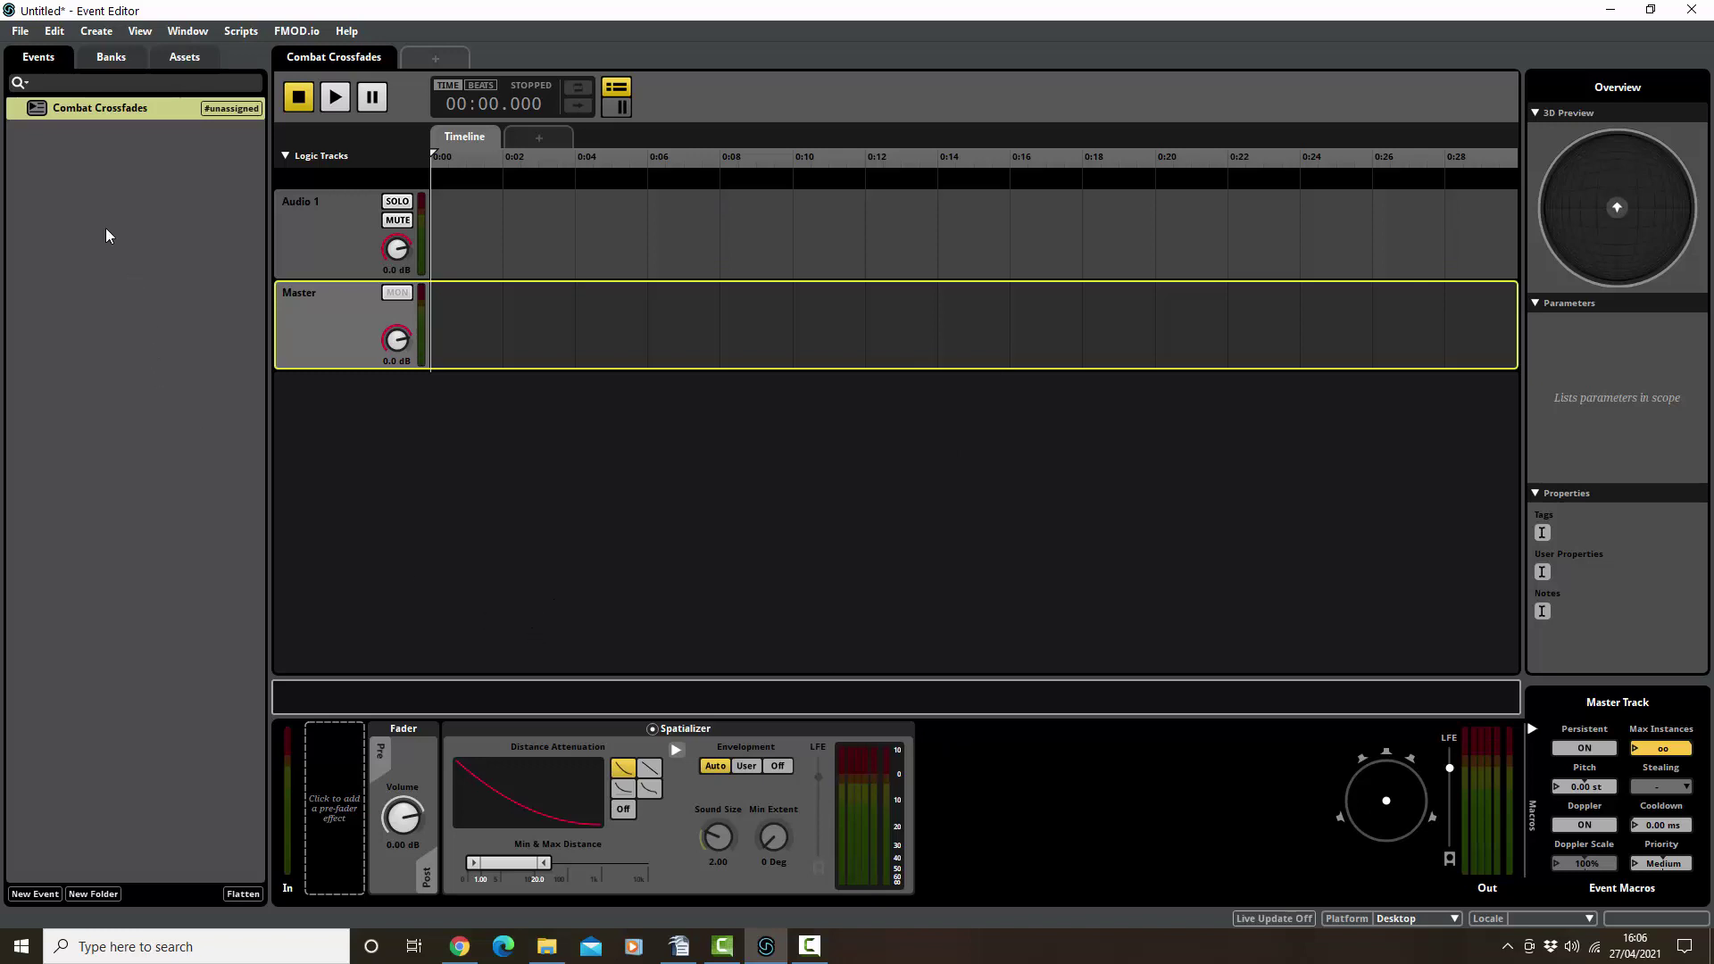
Import the Combat 01 Static, Combat, Suspense and Extreme Combat audio files
left_click(18, 34)
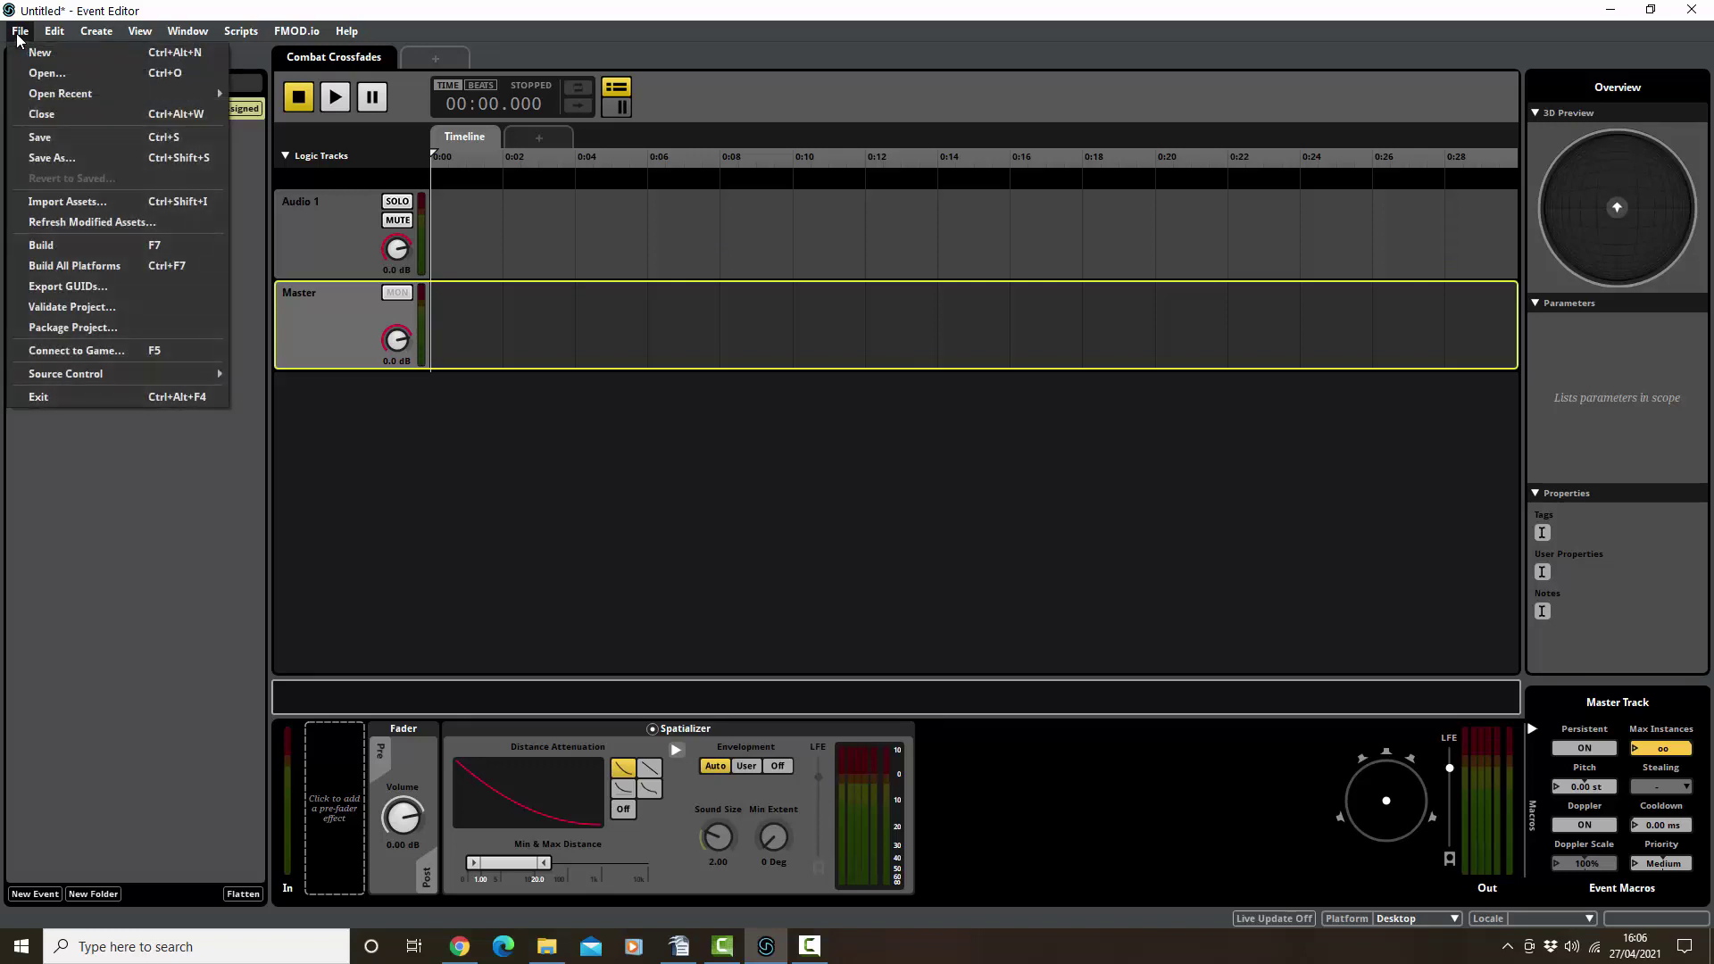
left_click(87, 202)
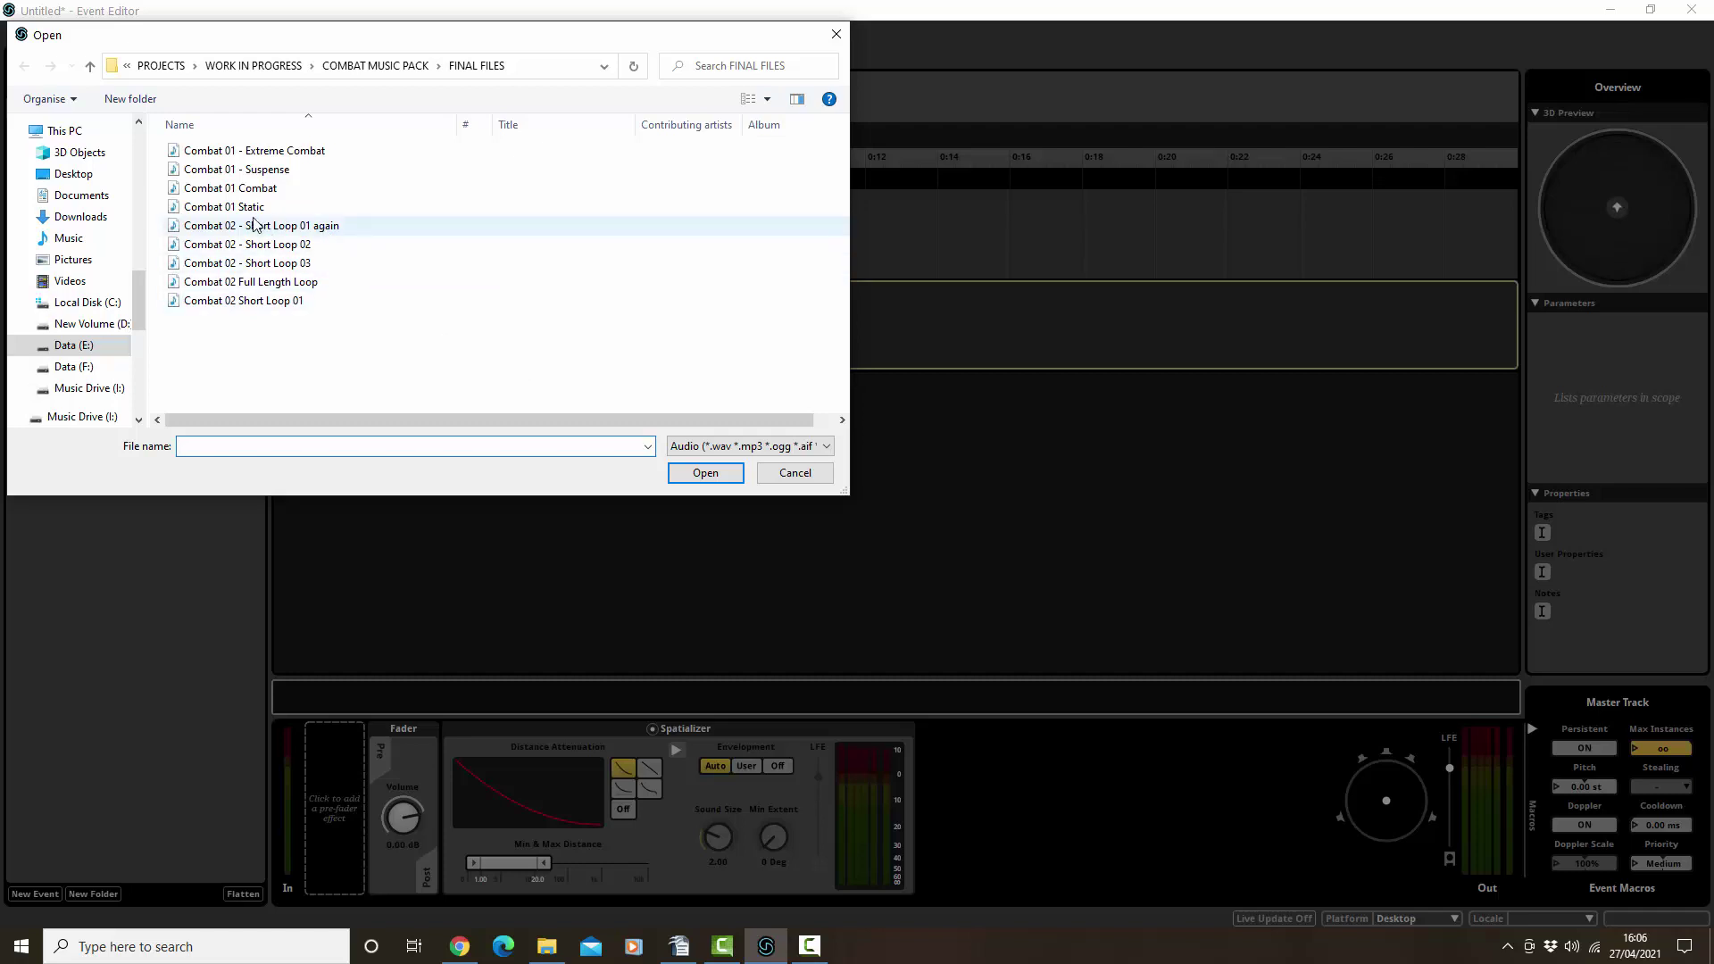
left_click(207, 209)
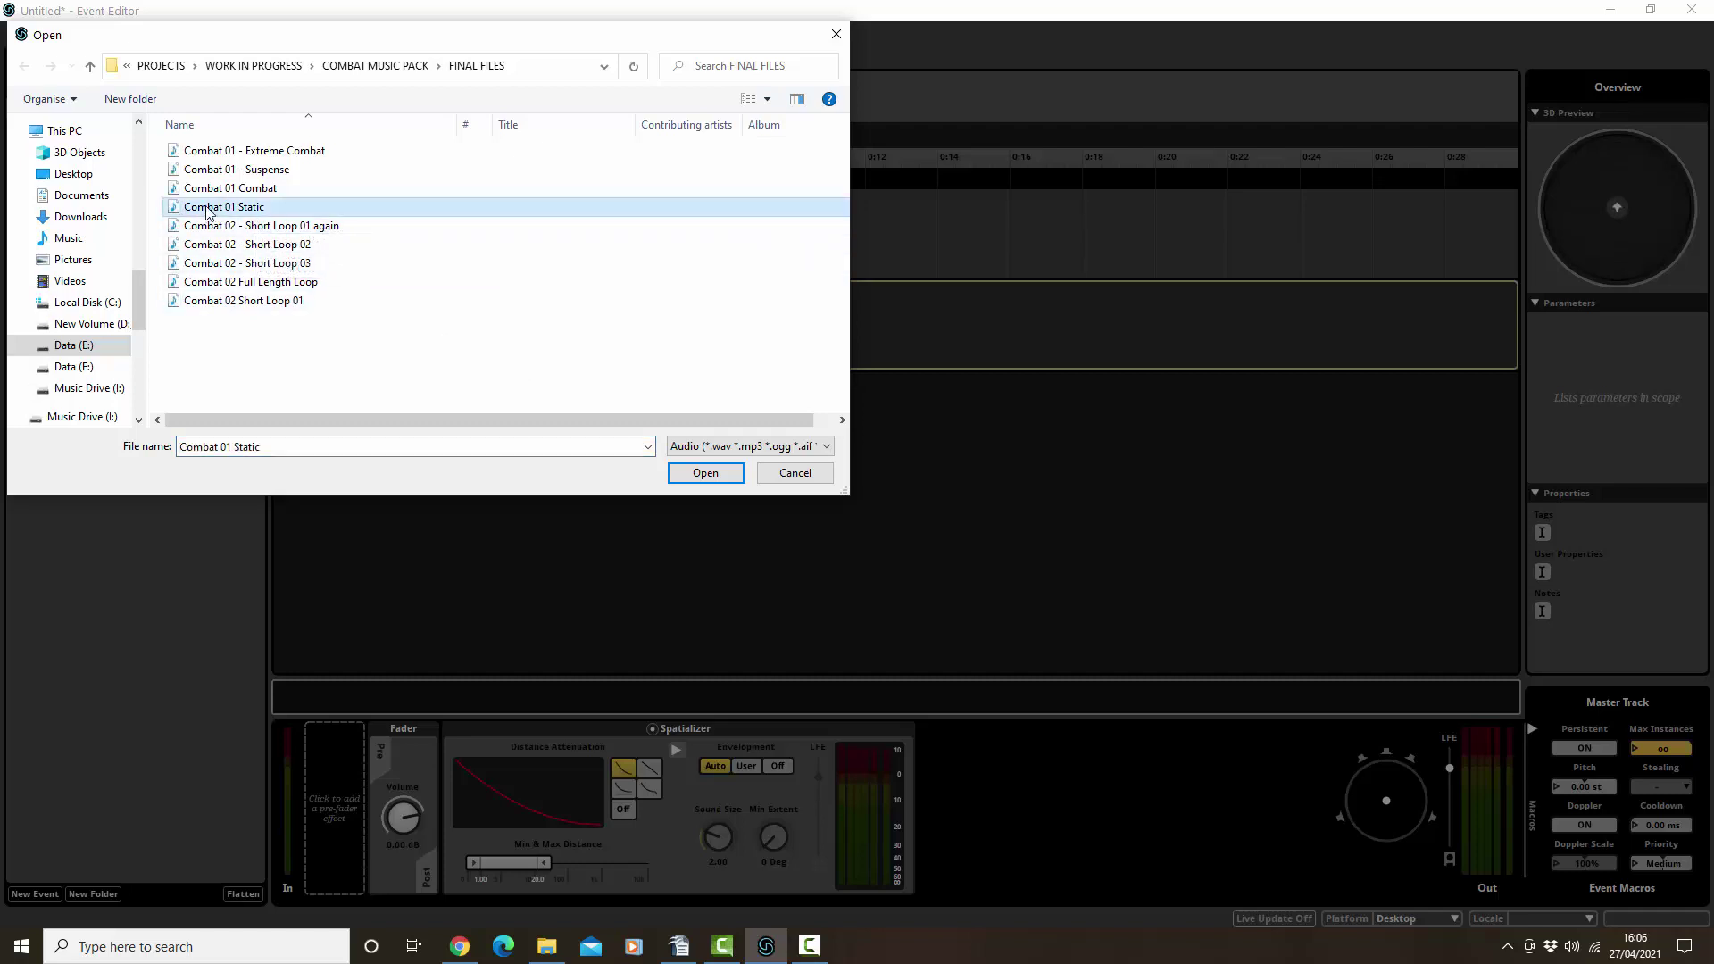
left_click(207, 190, "shift")
left_click(207, 172, "shift")
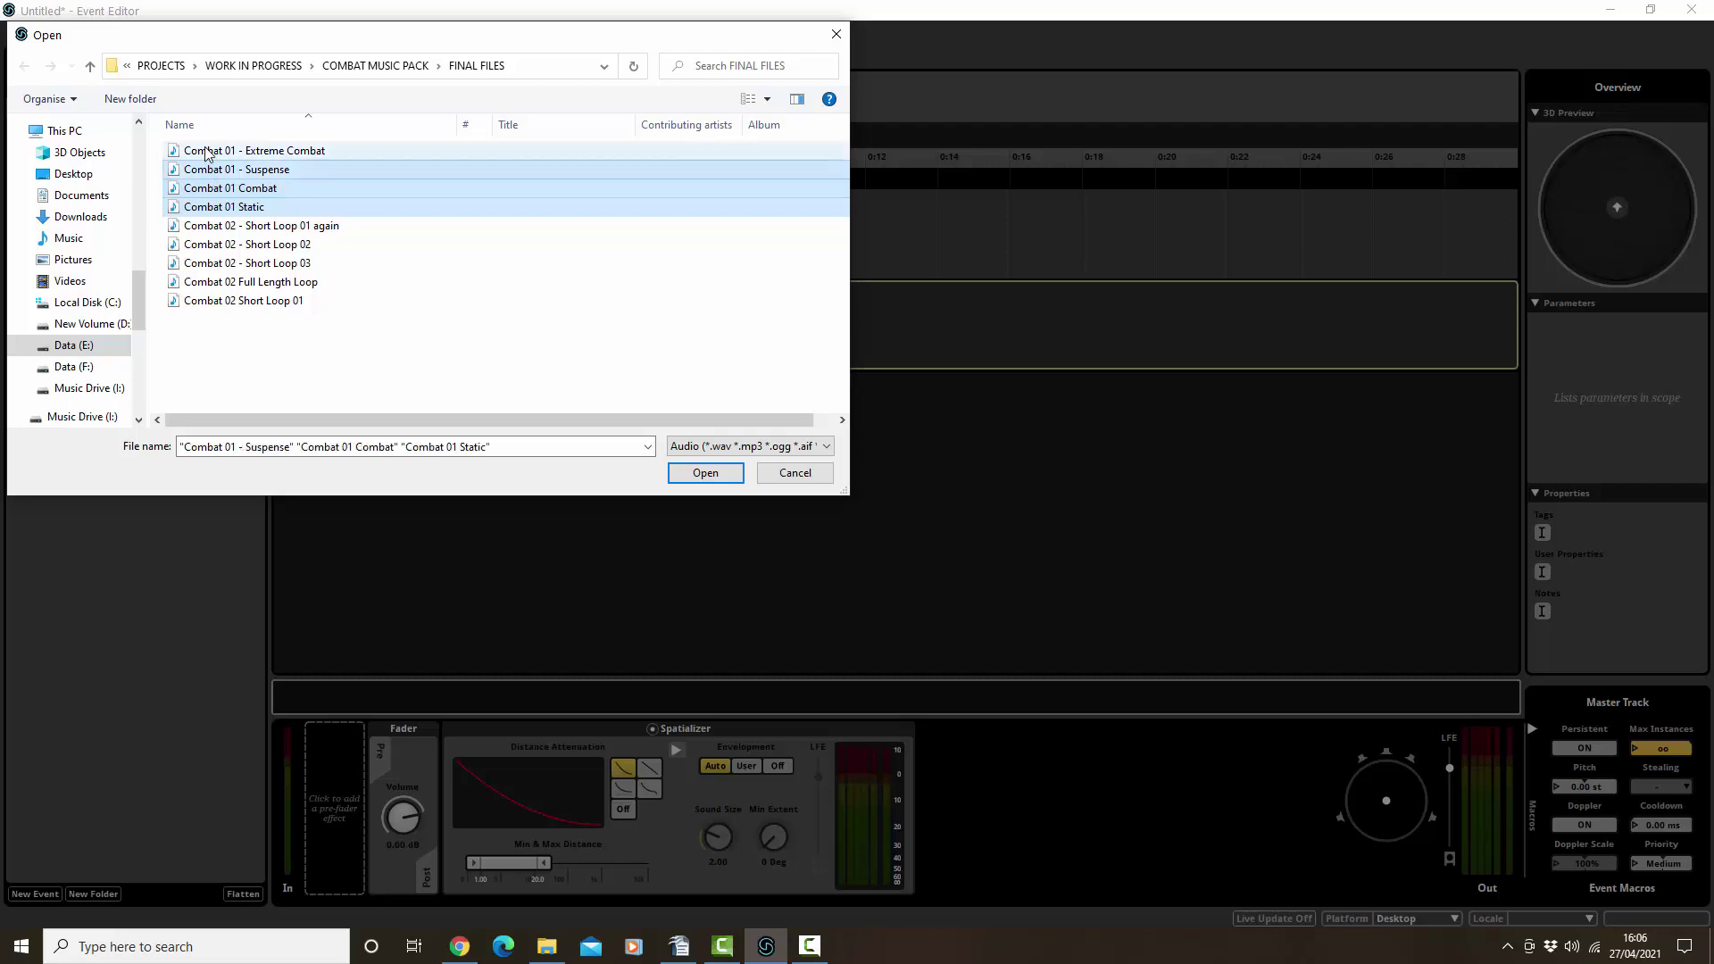
left_click(209, 151, "shift")
left_click(705, 480)
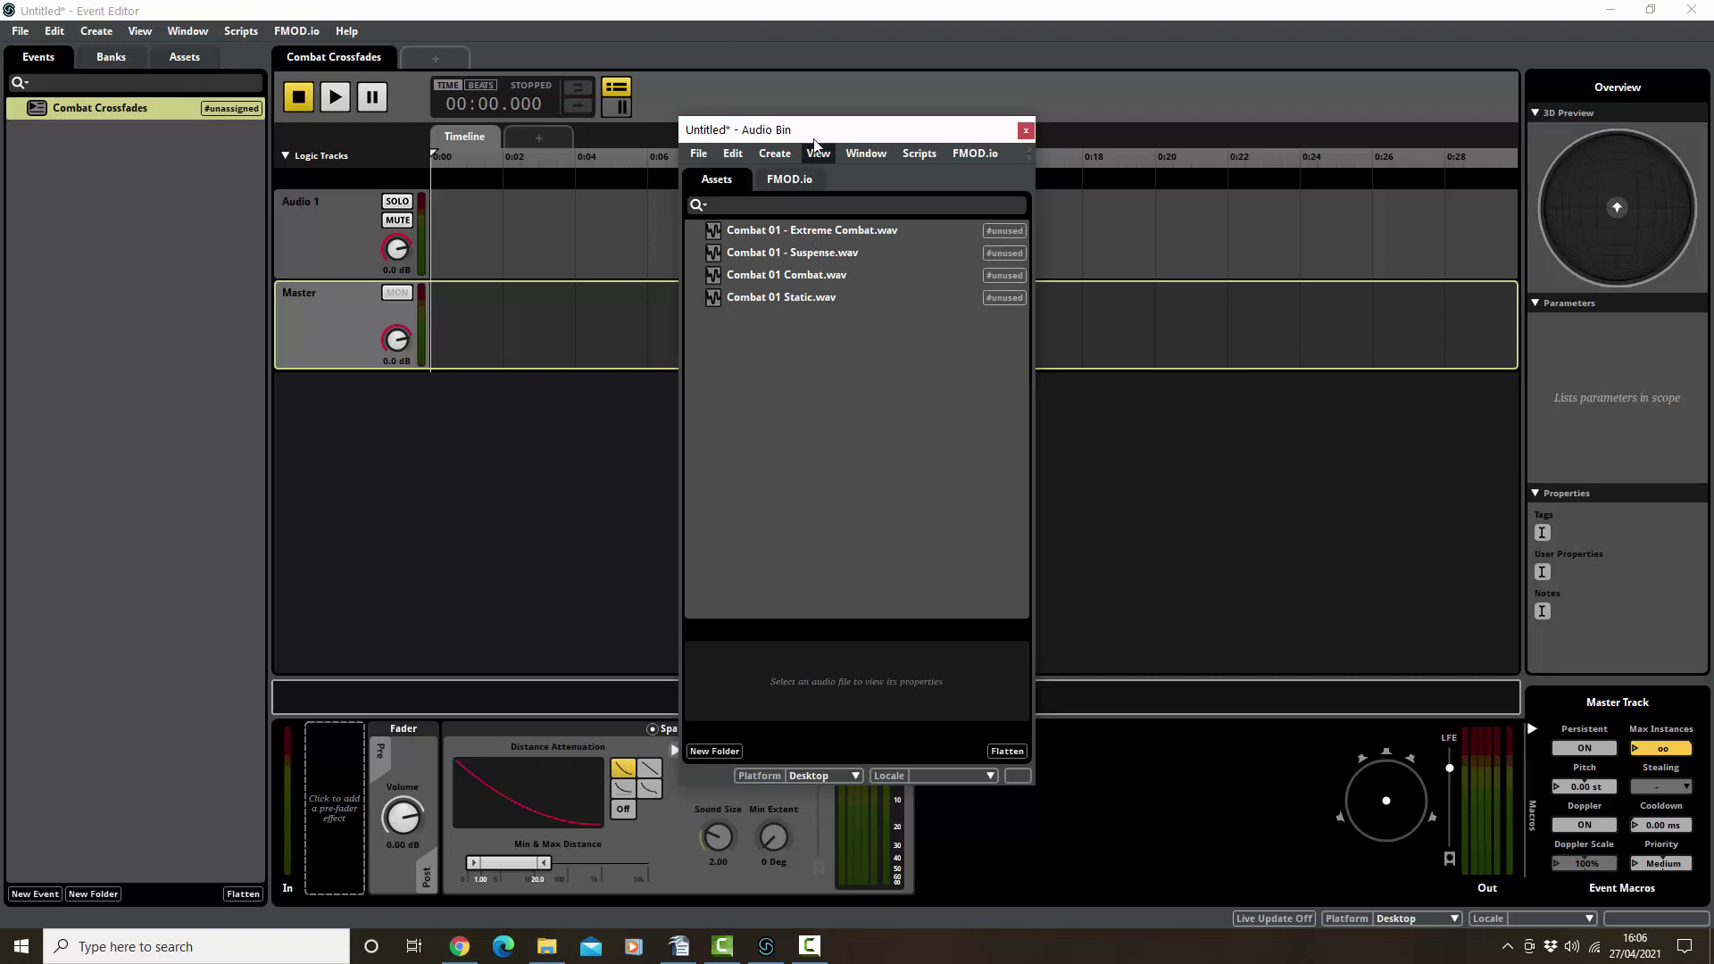
Move the Audio Bin aside and place Combat 01 Static.wav on the Audio 1 track
left_click_drag(808, 131, 1047, 124)
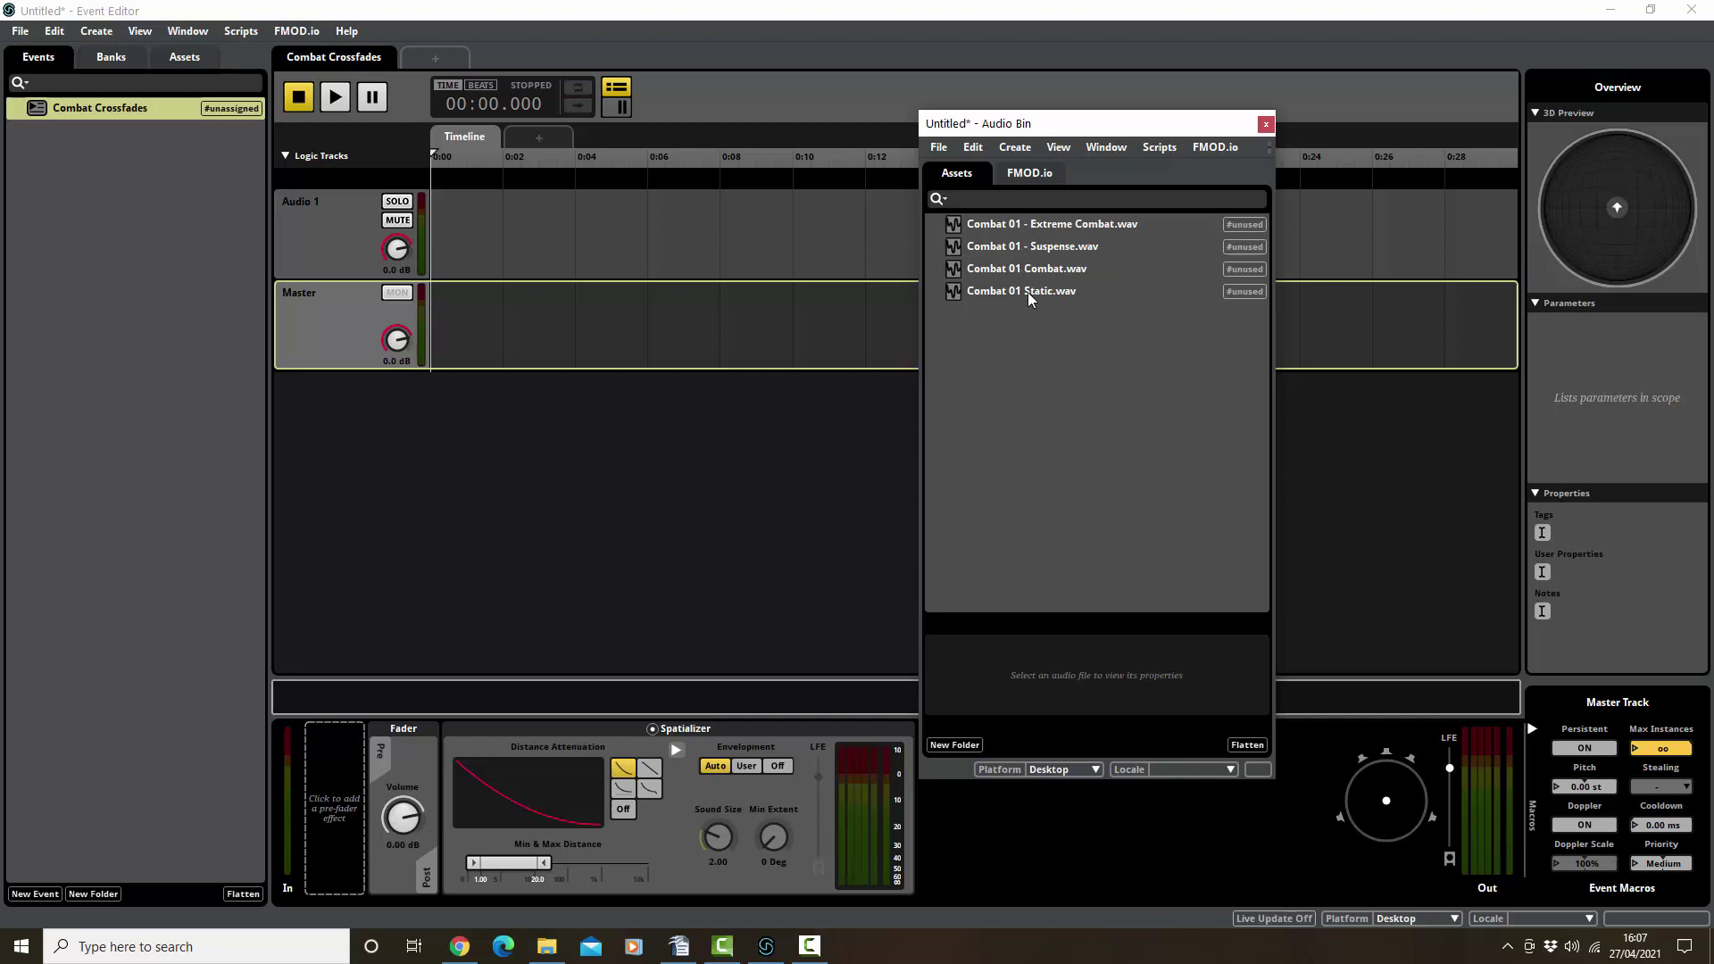
left_click_drag(1023, 293, 528, 225)
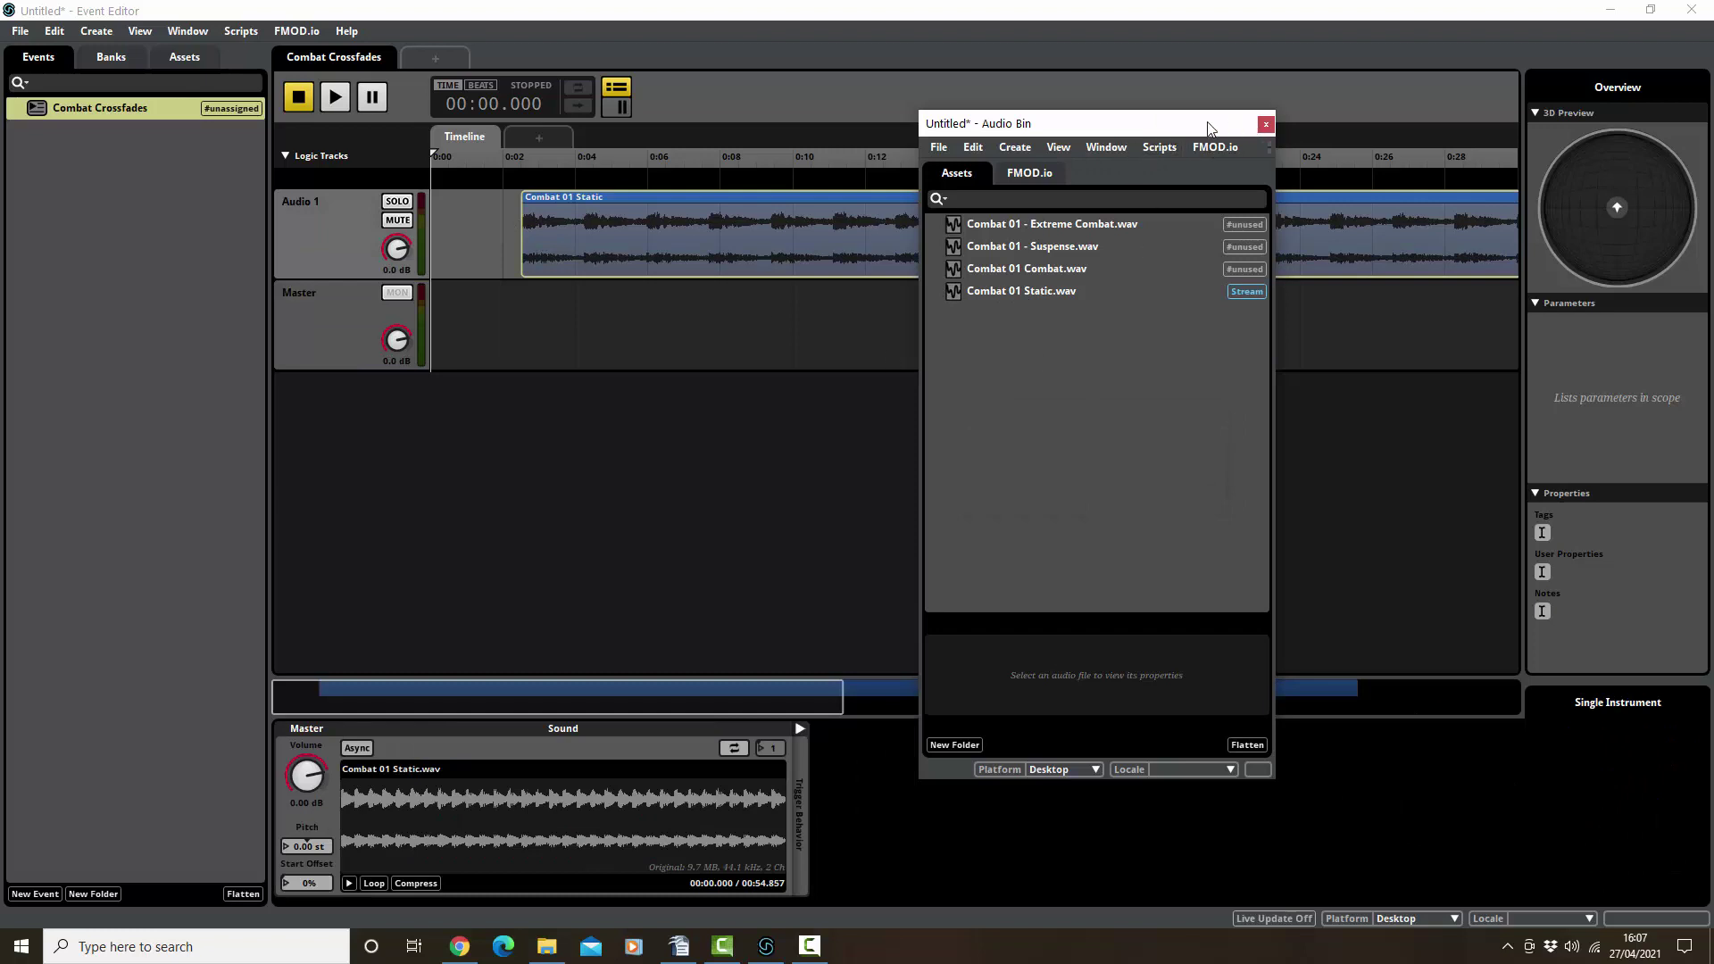
Start the Static clip at 0:00, add Audio 2 and place Combat 01 - Suspense on it
left_click_drag(1228, 163, 1283, 204)
left_click_drag(607, 215, 546, 228)
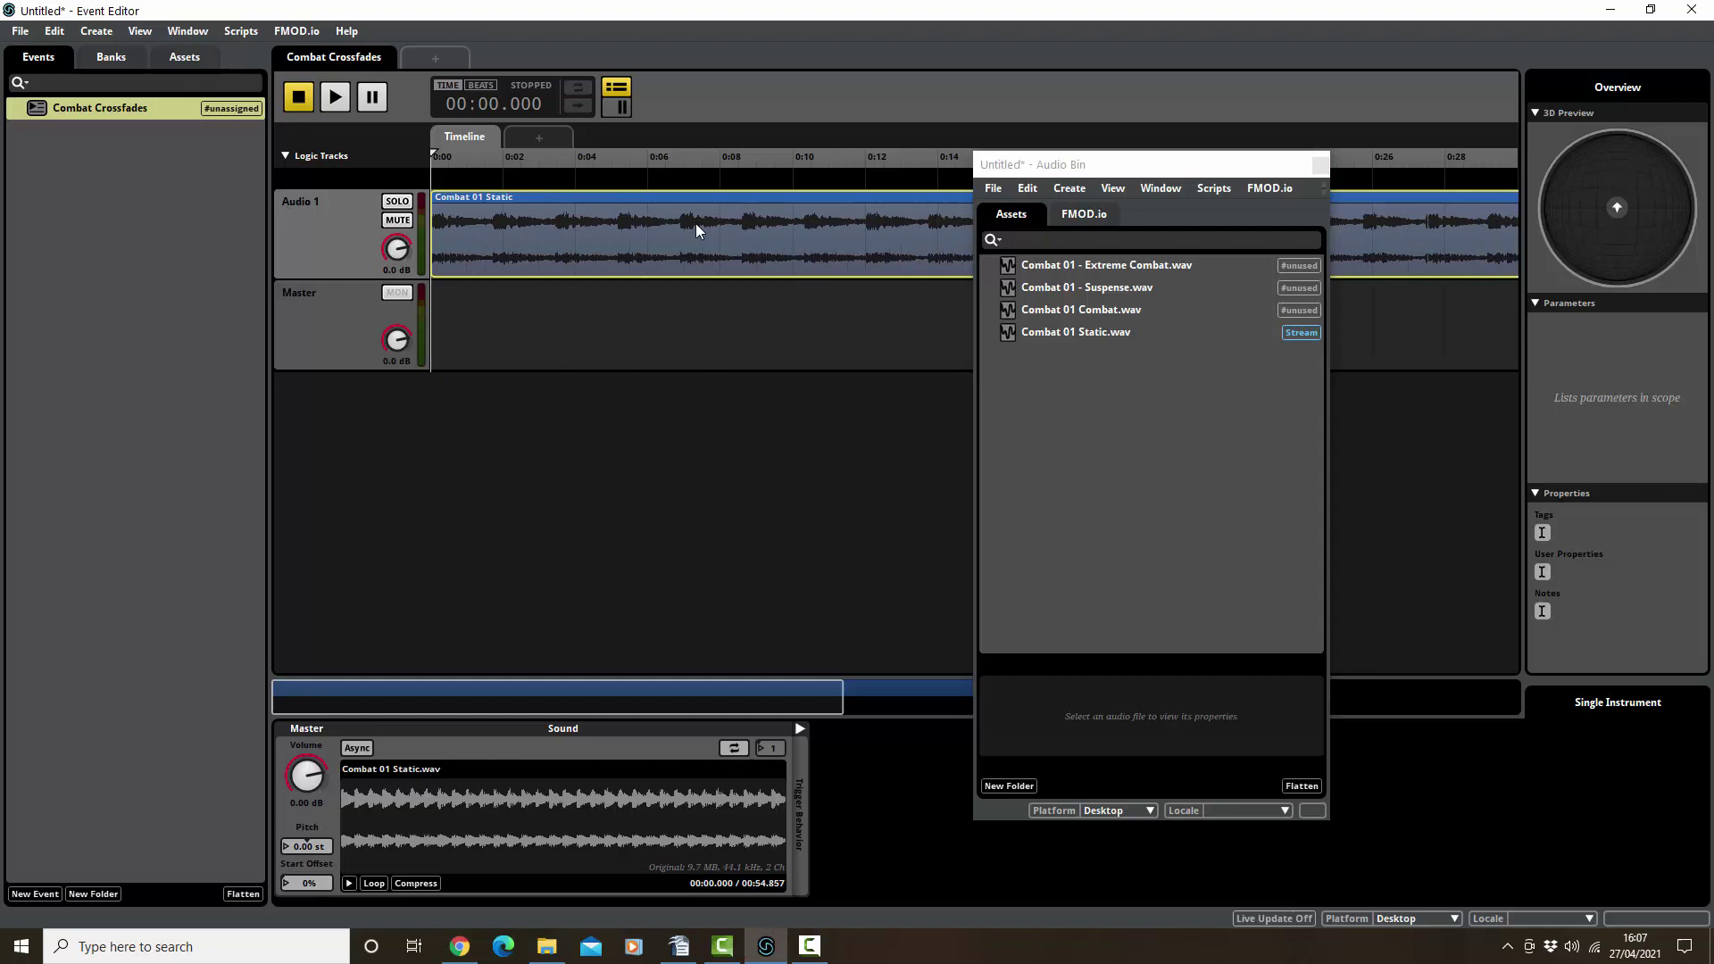
right_click(303, 239)
left_click(328, 250)
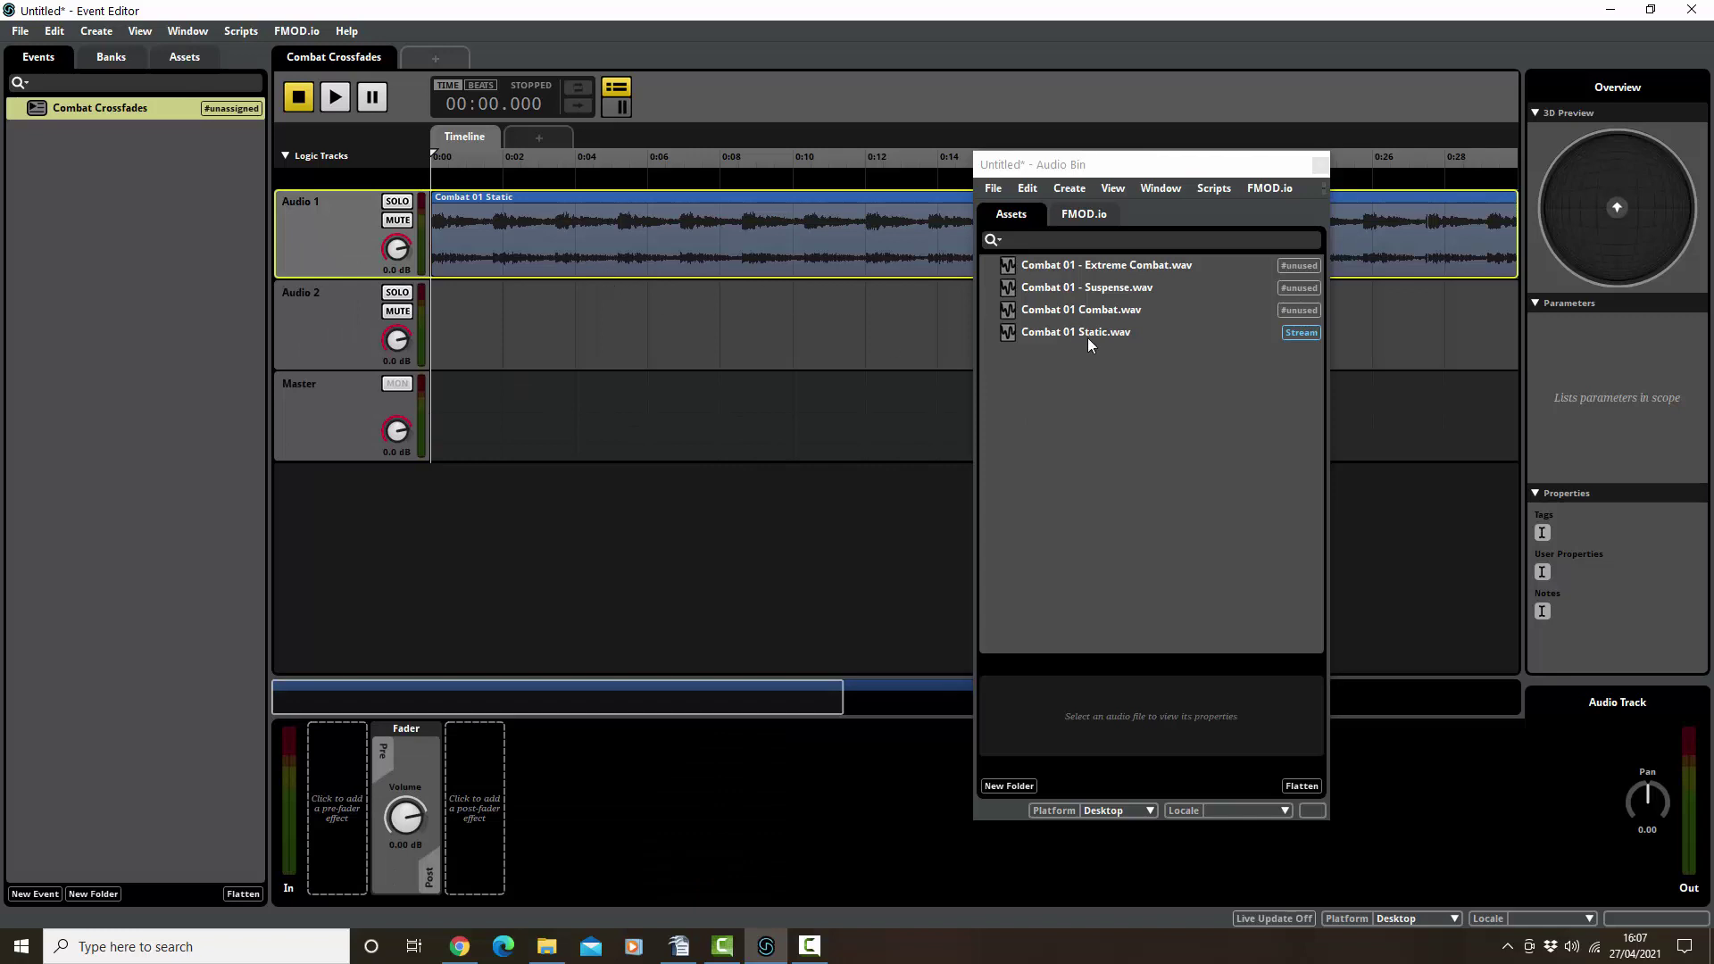
left_click_drag(1091, 295, 449, 318)
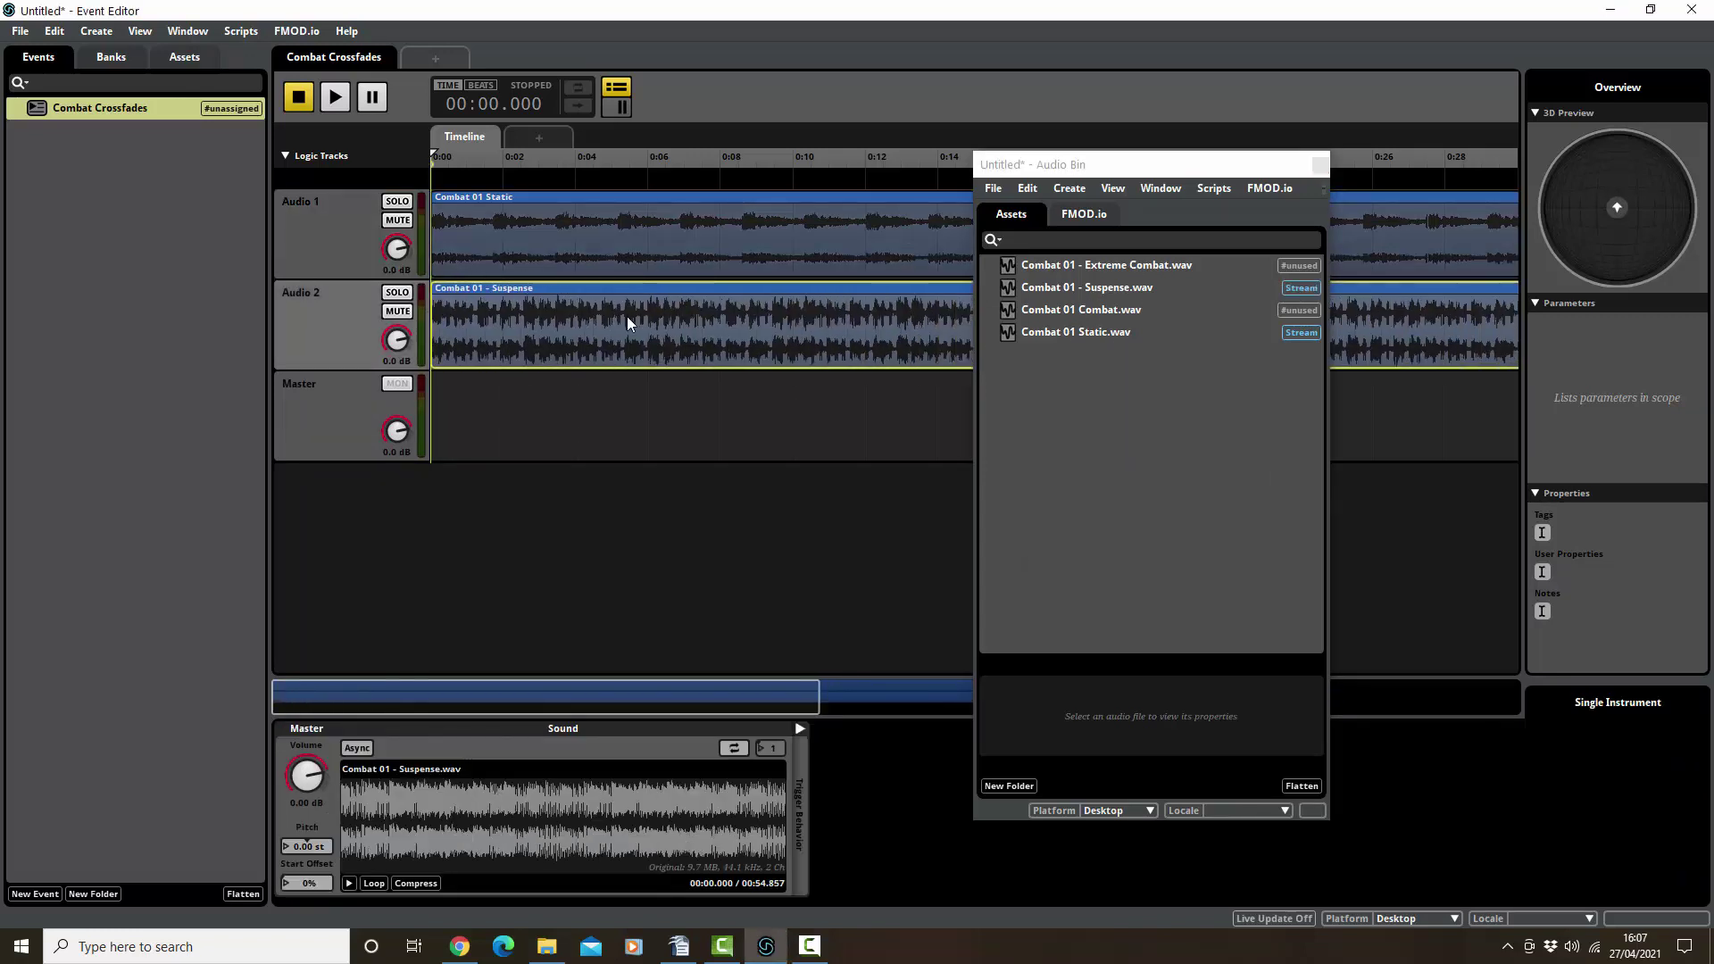
Add Audio 3 and place Combat 01 Combat on it starting at 0:00
right_click(318, 325)
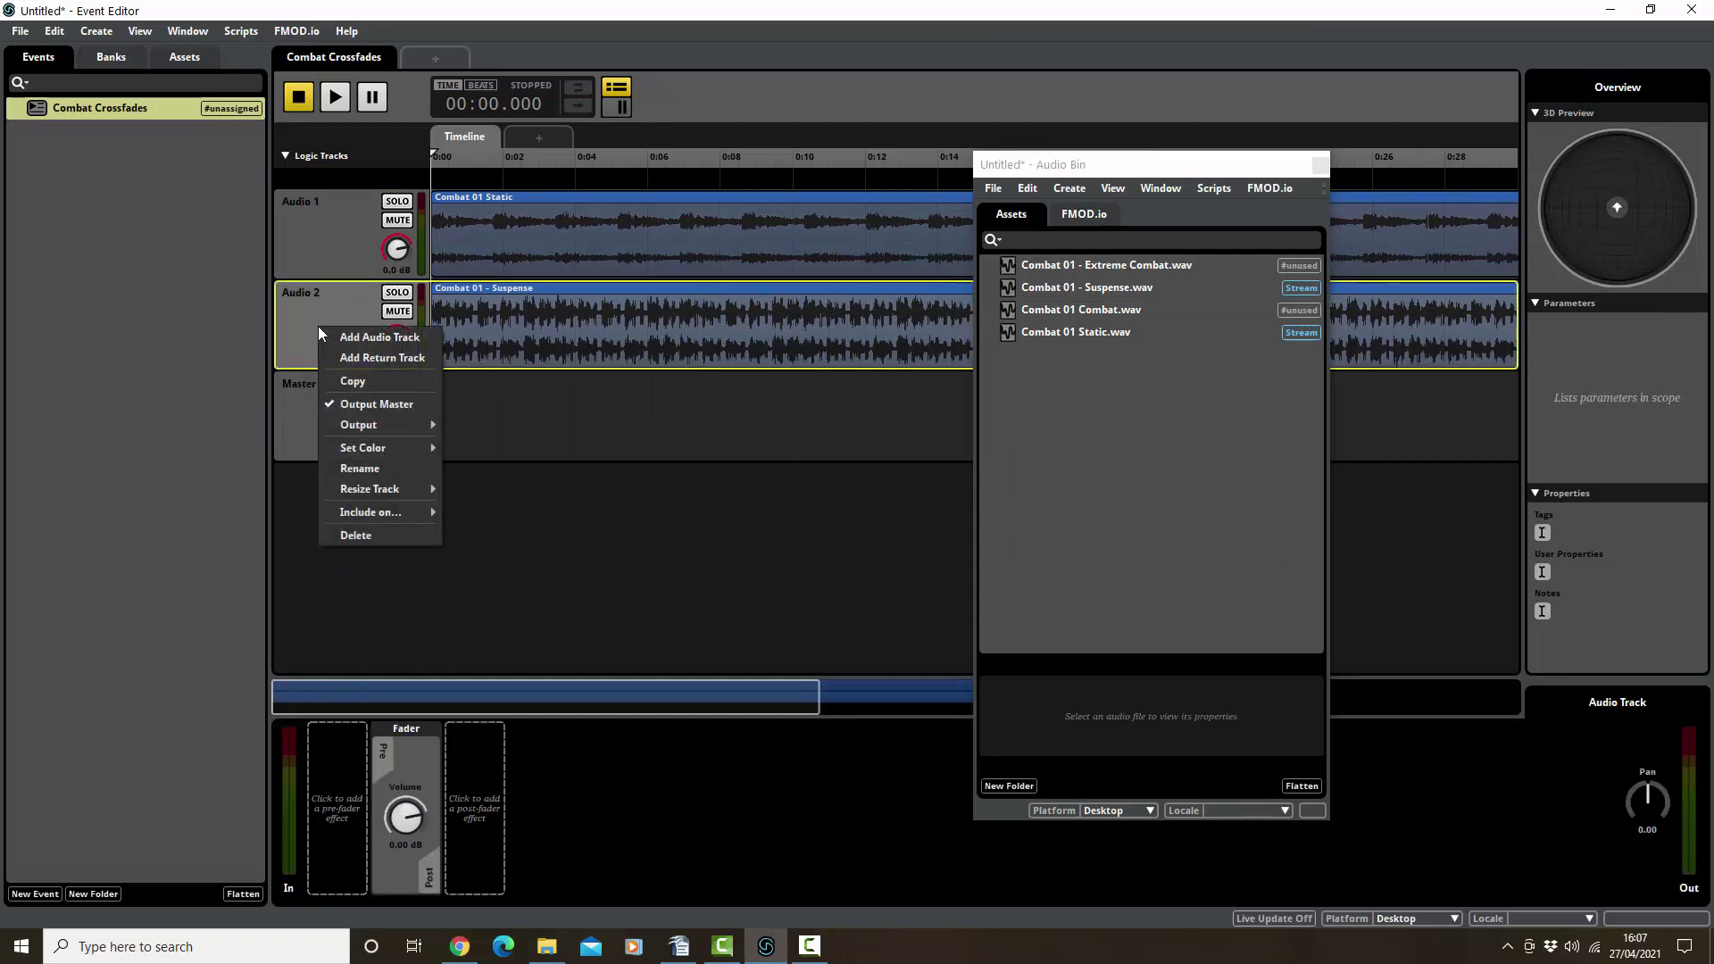
left_click(350, 338)
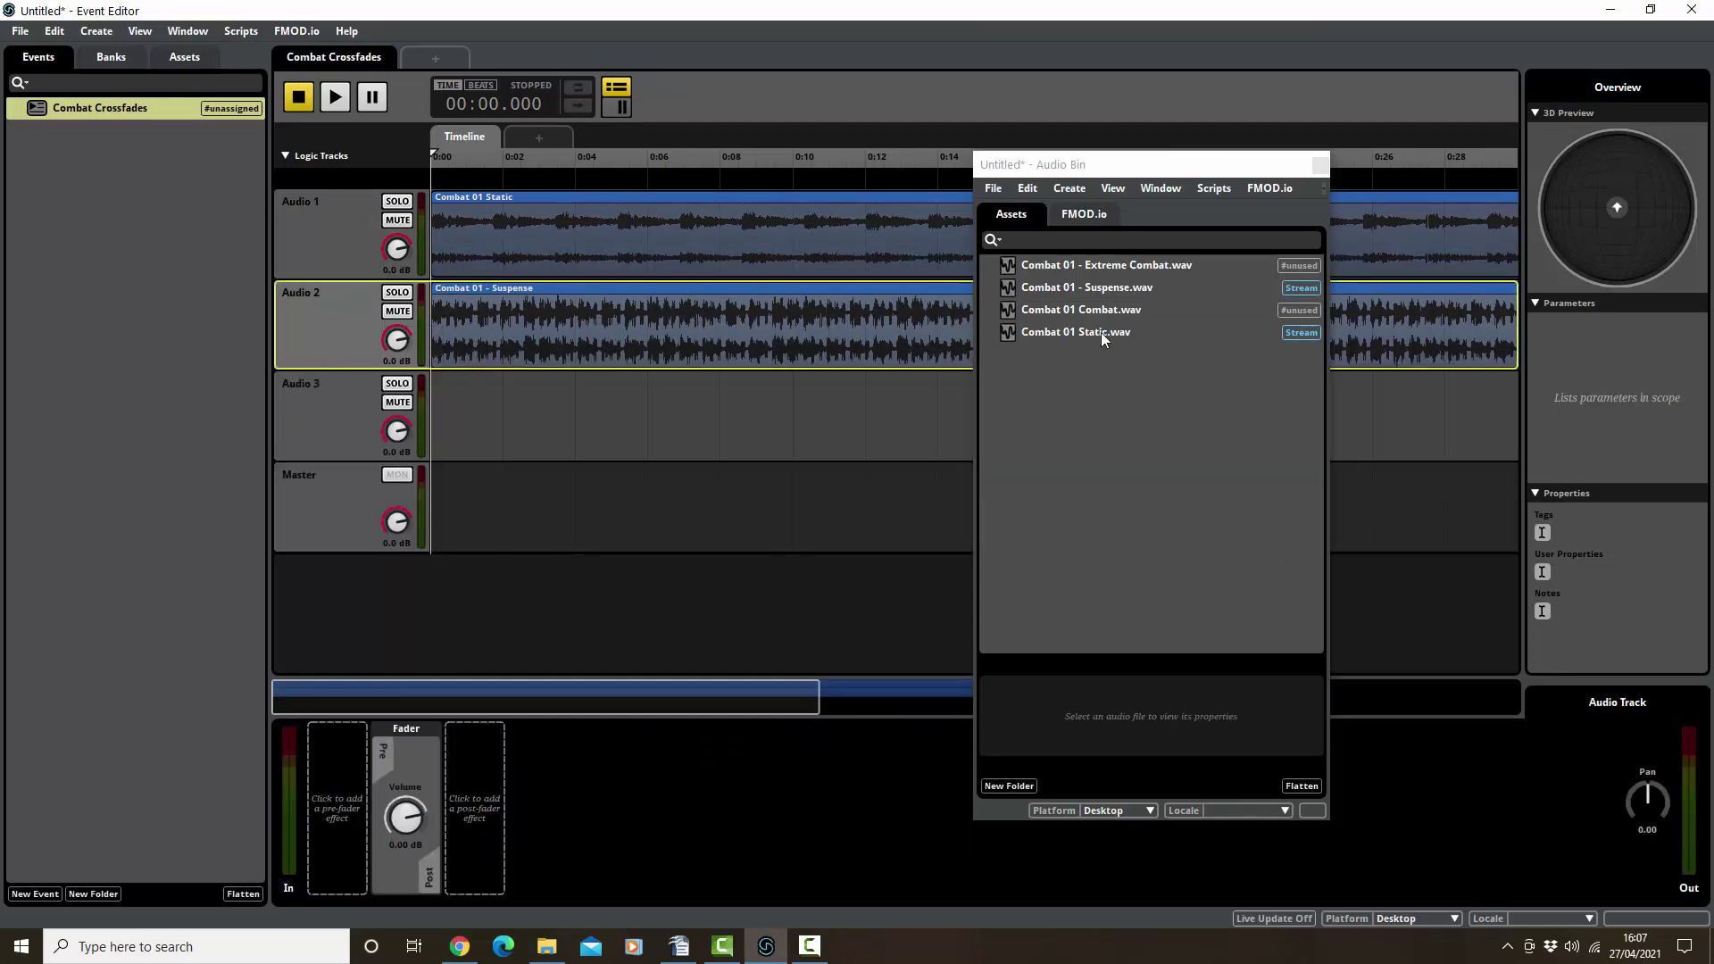
left_click_drag(1092, 305, 584, 410)
left_click_drag(765, 429, 646, 434)
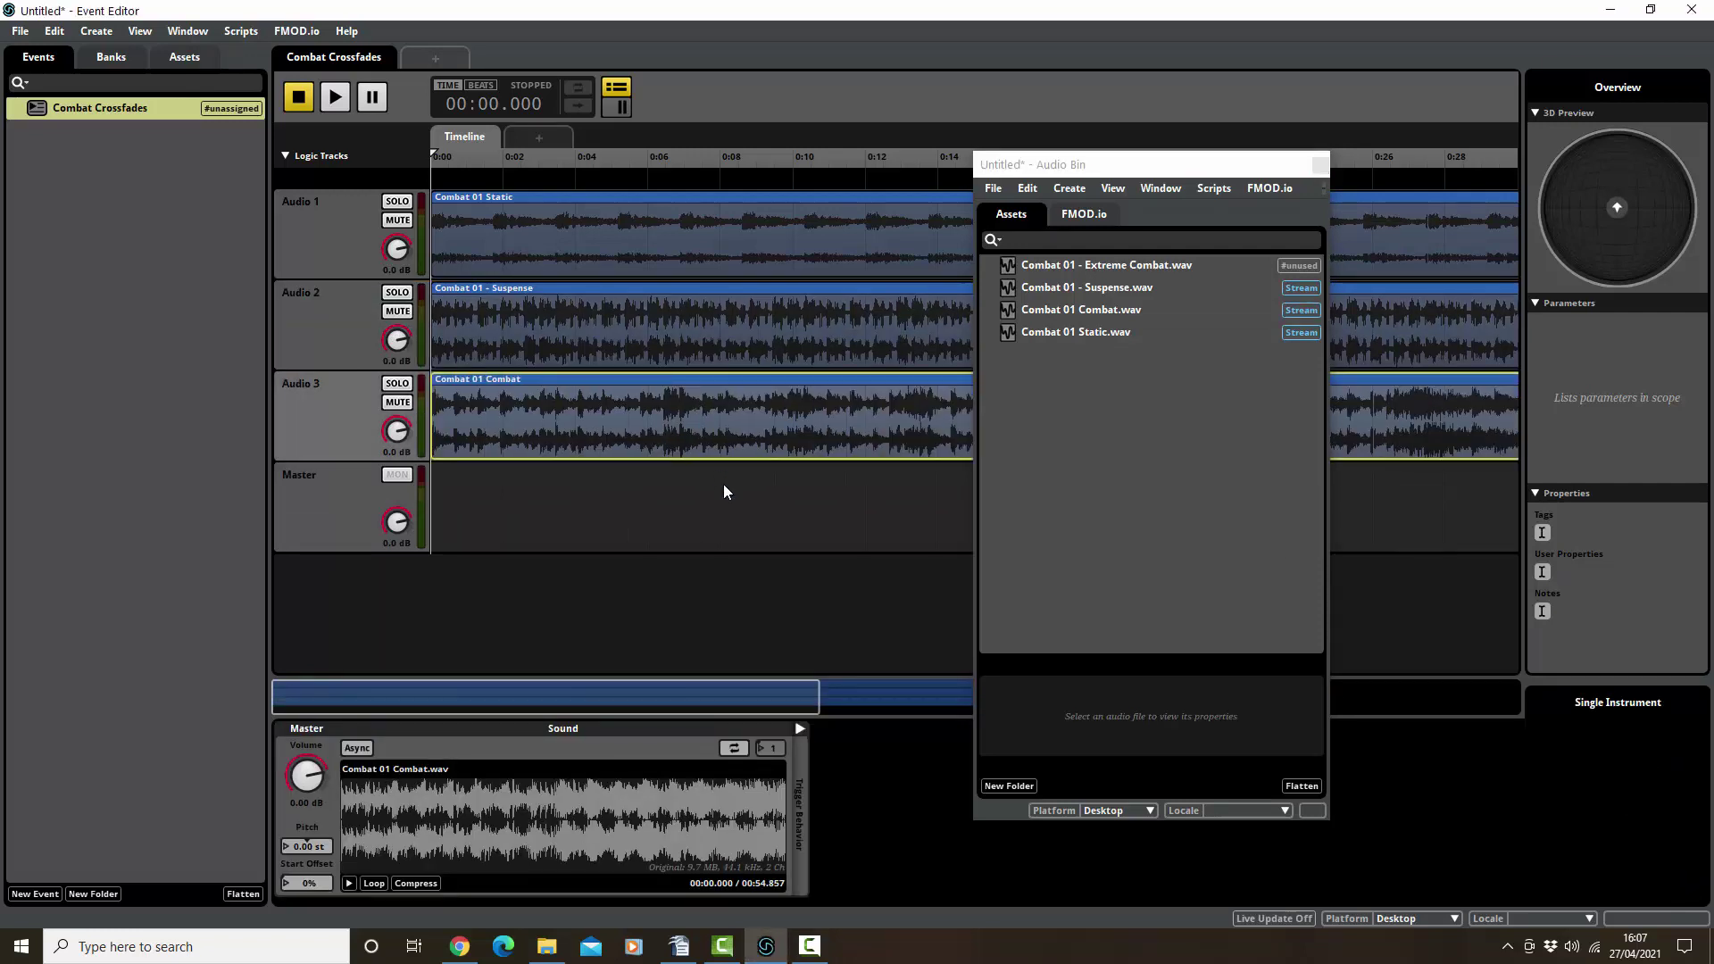
Add Audio 4 with Extreme Combat at 0:00 and move it directly under Audio 1
left_click(308, 425)
right_click(308, 426)
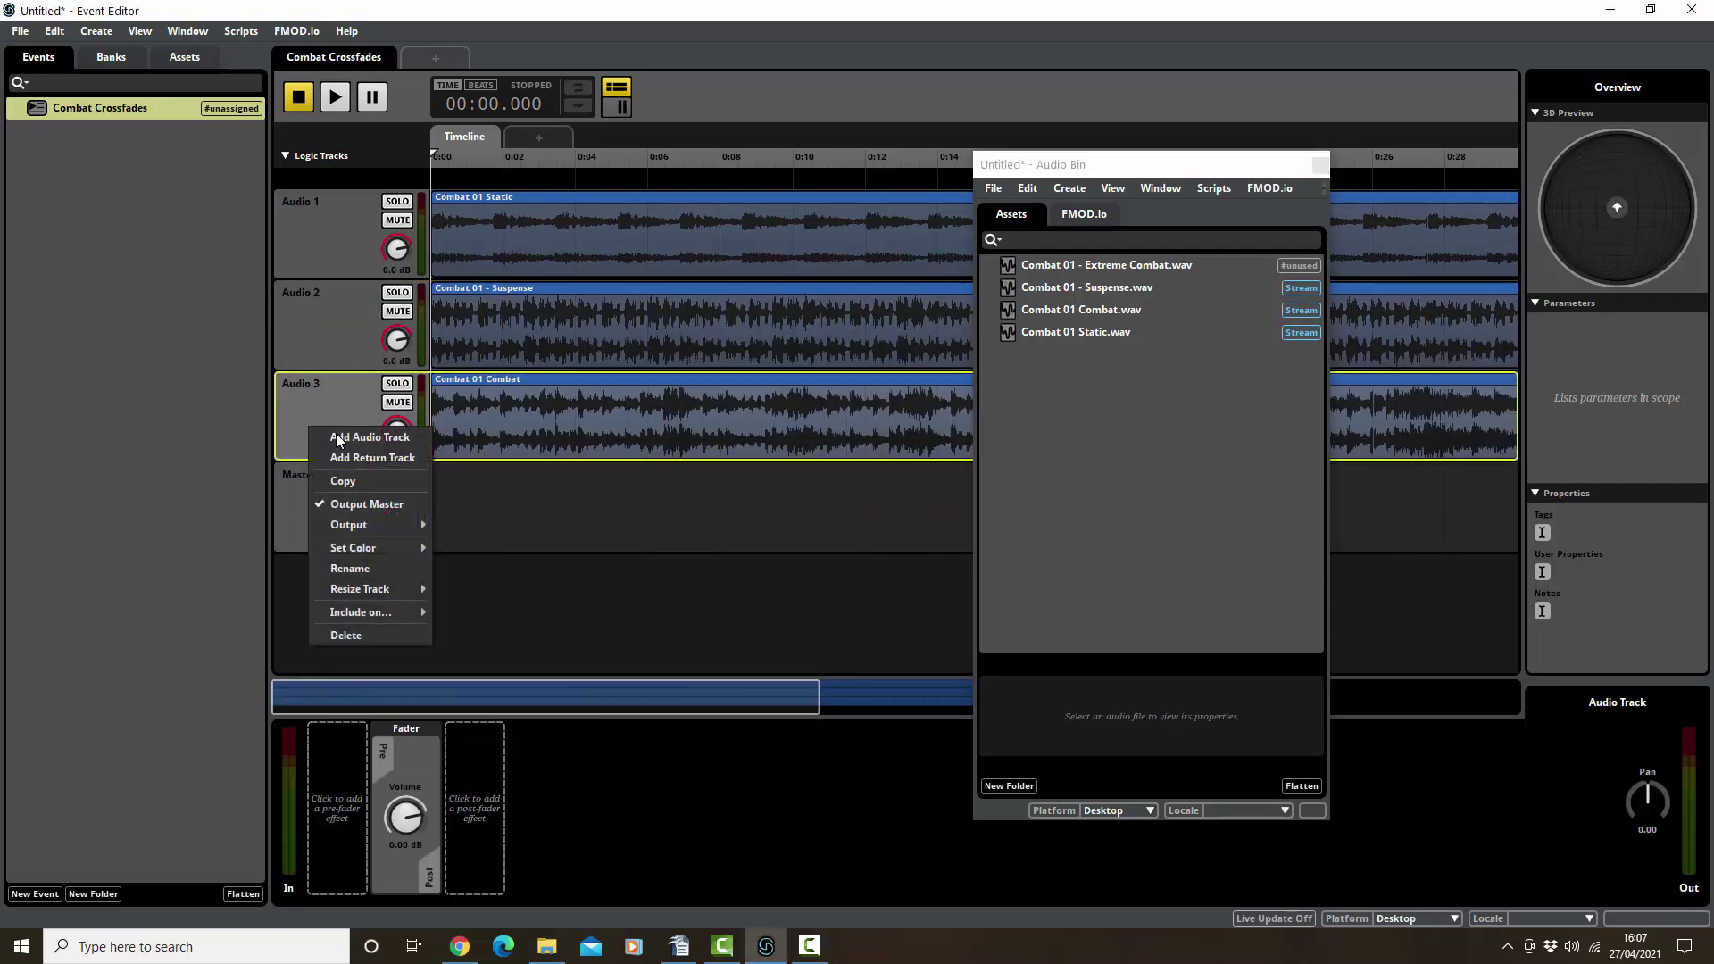
left_click(350, 435)
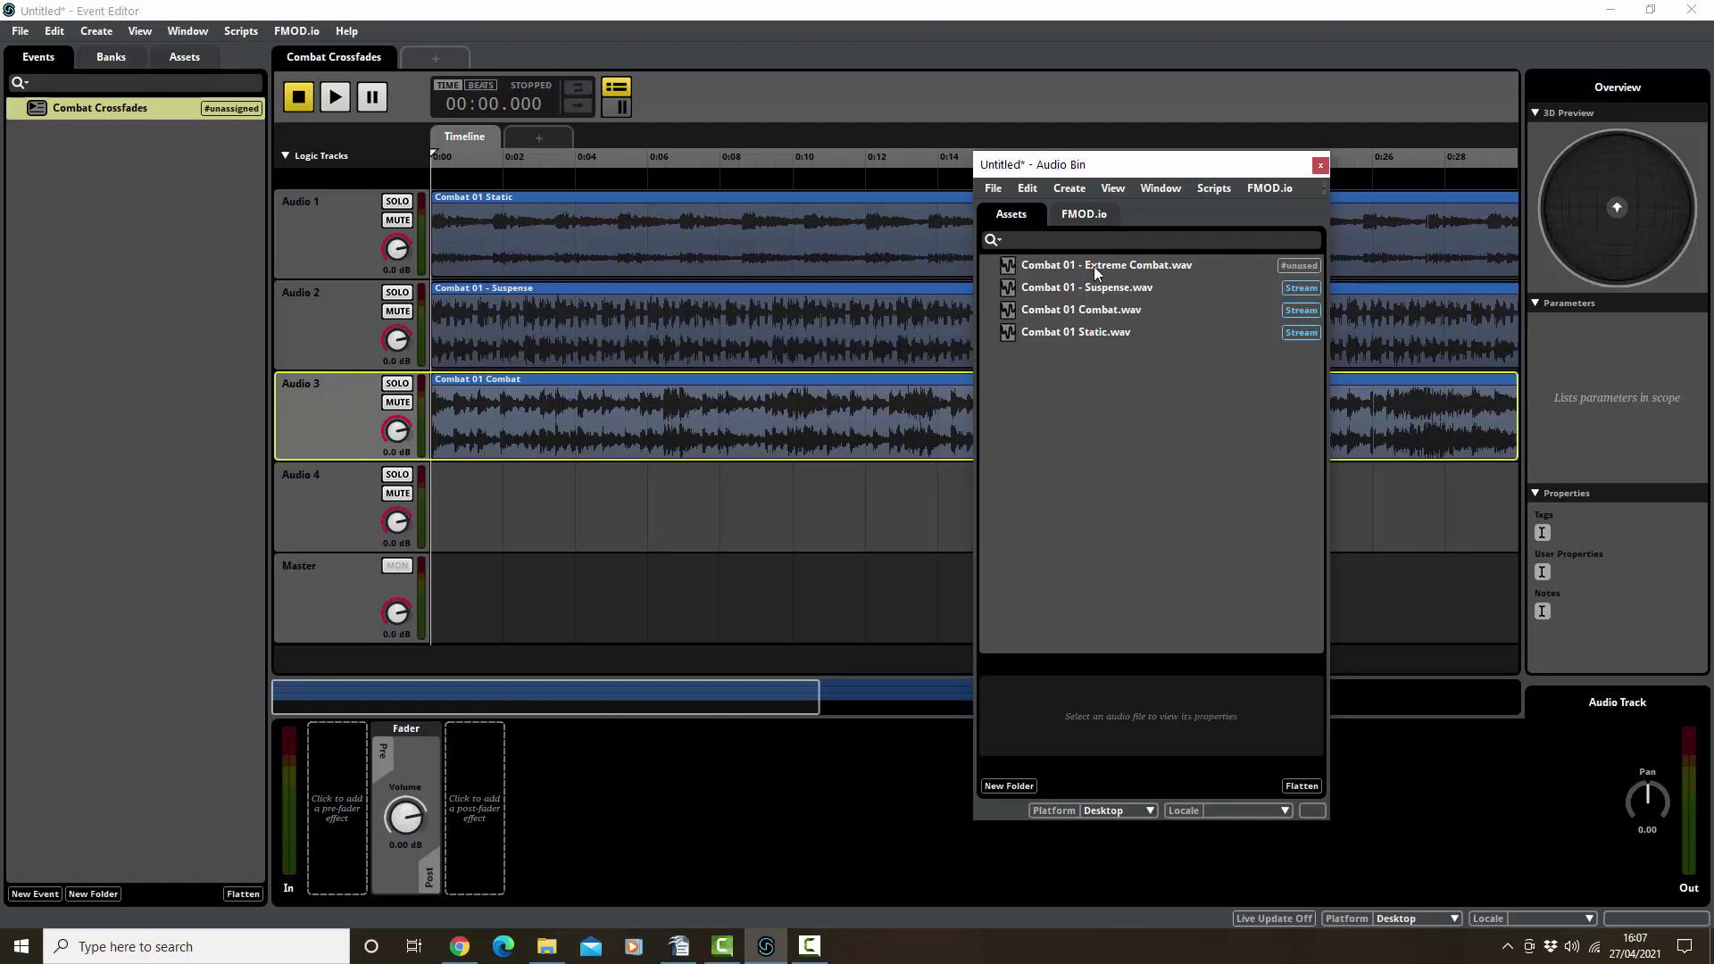
left_click_drag(1094, 266, 550, 527)
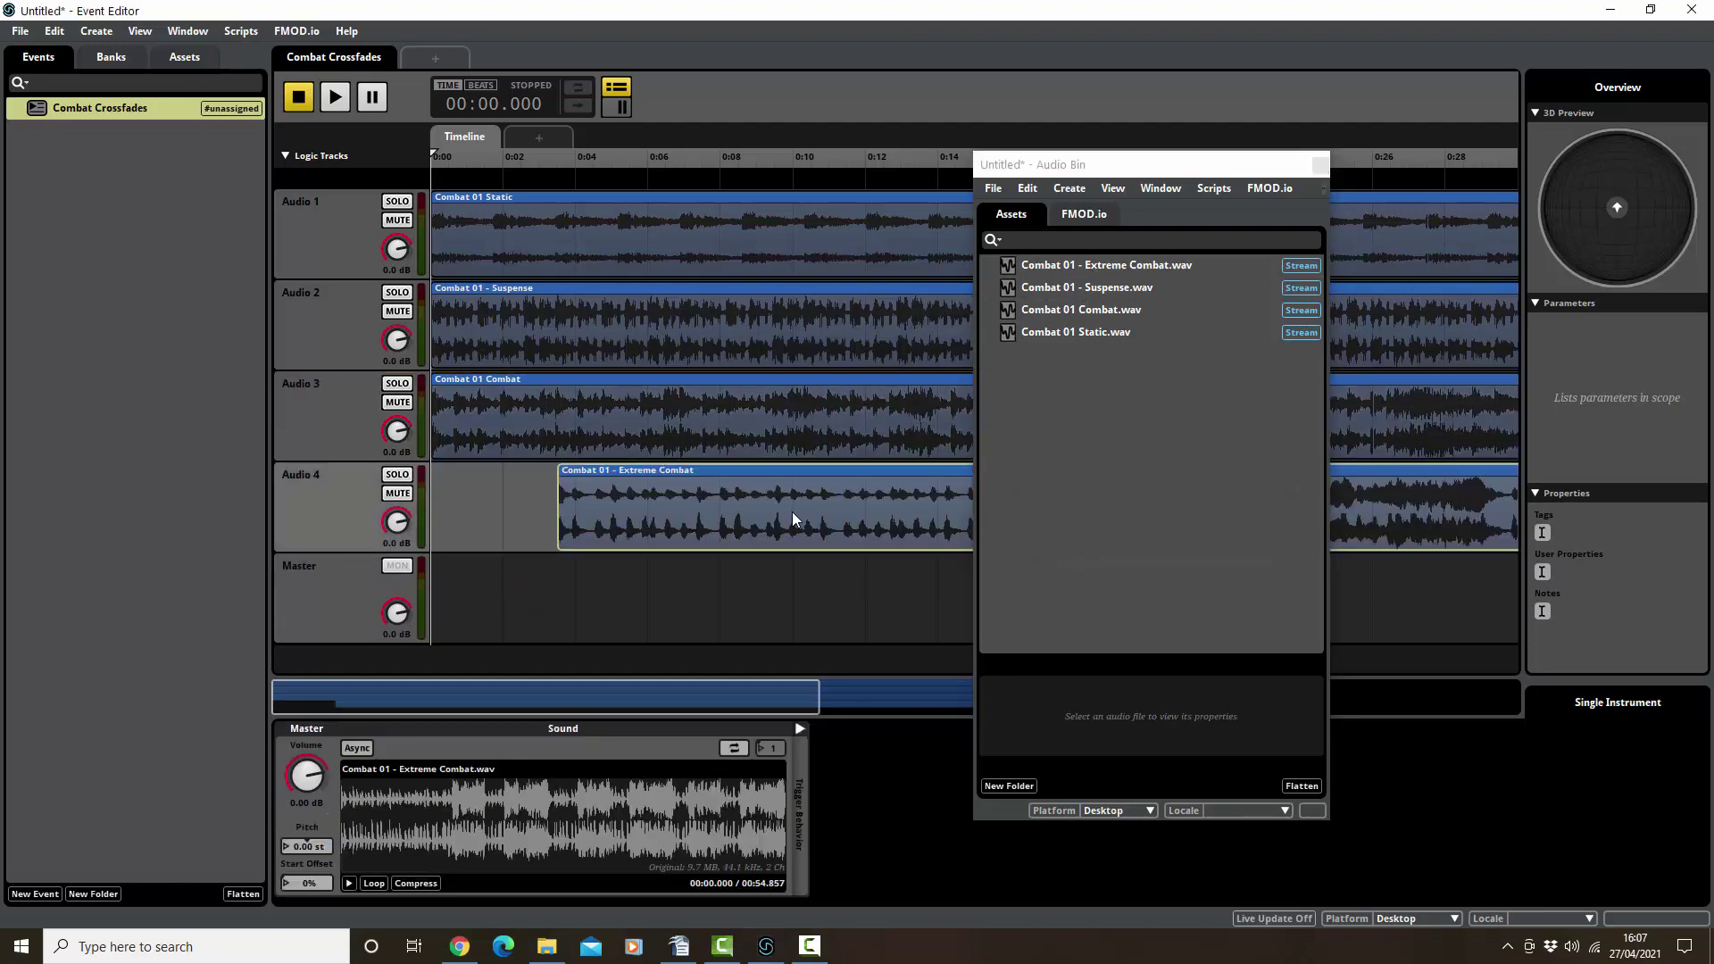
left_click_drag(791, 511, 644, 521)
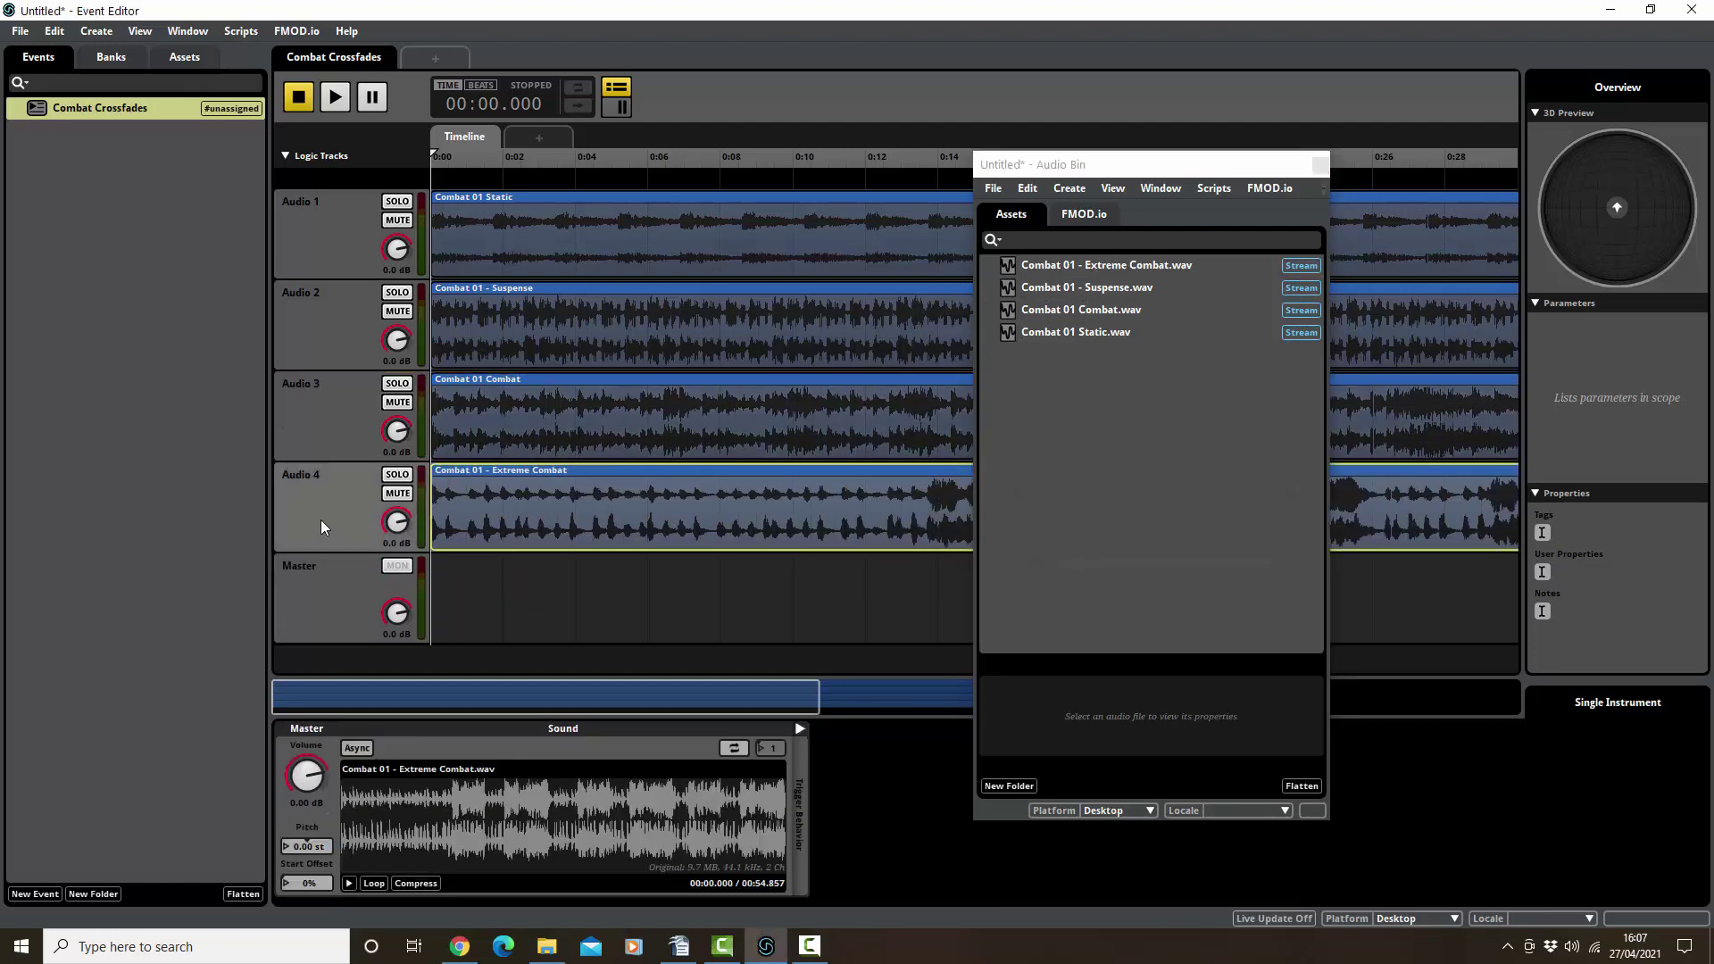
left_click_drag(320, 519, 312, 238)
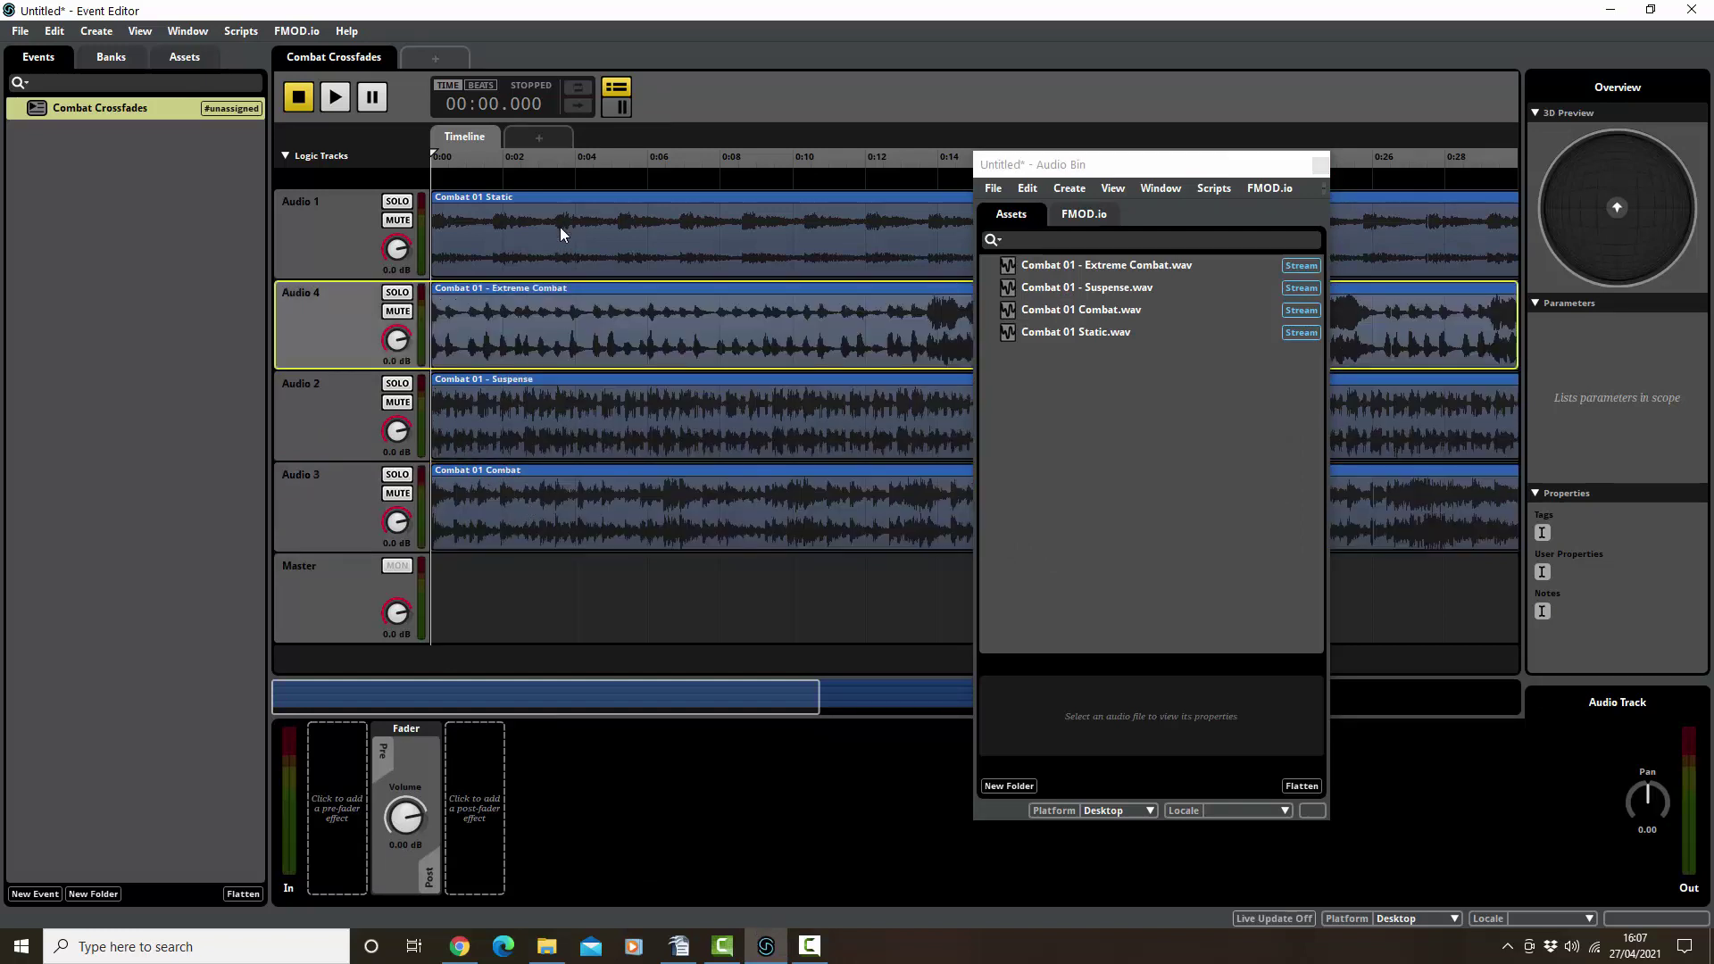
Restack clips as Extreme Combat, Combat, Suspense, Static from top, then close the Audio Bin
mouse_move(560, 226)
left_mouse_down()
mouse_move(564, 489)
mouse_move(576, 239)
left_mouse_up()
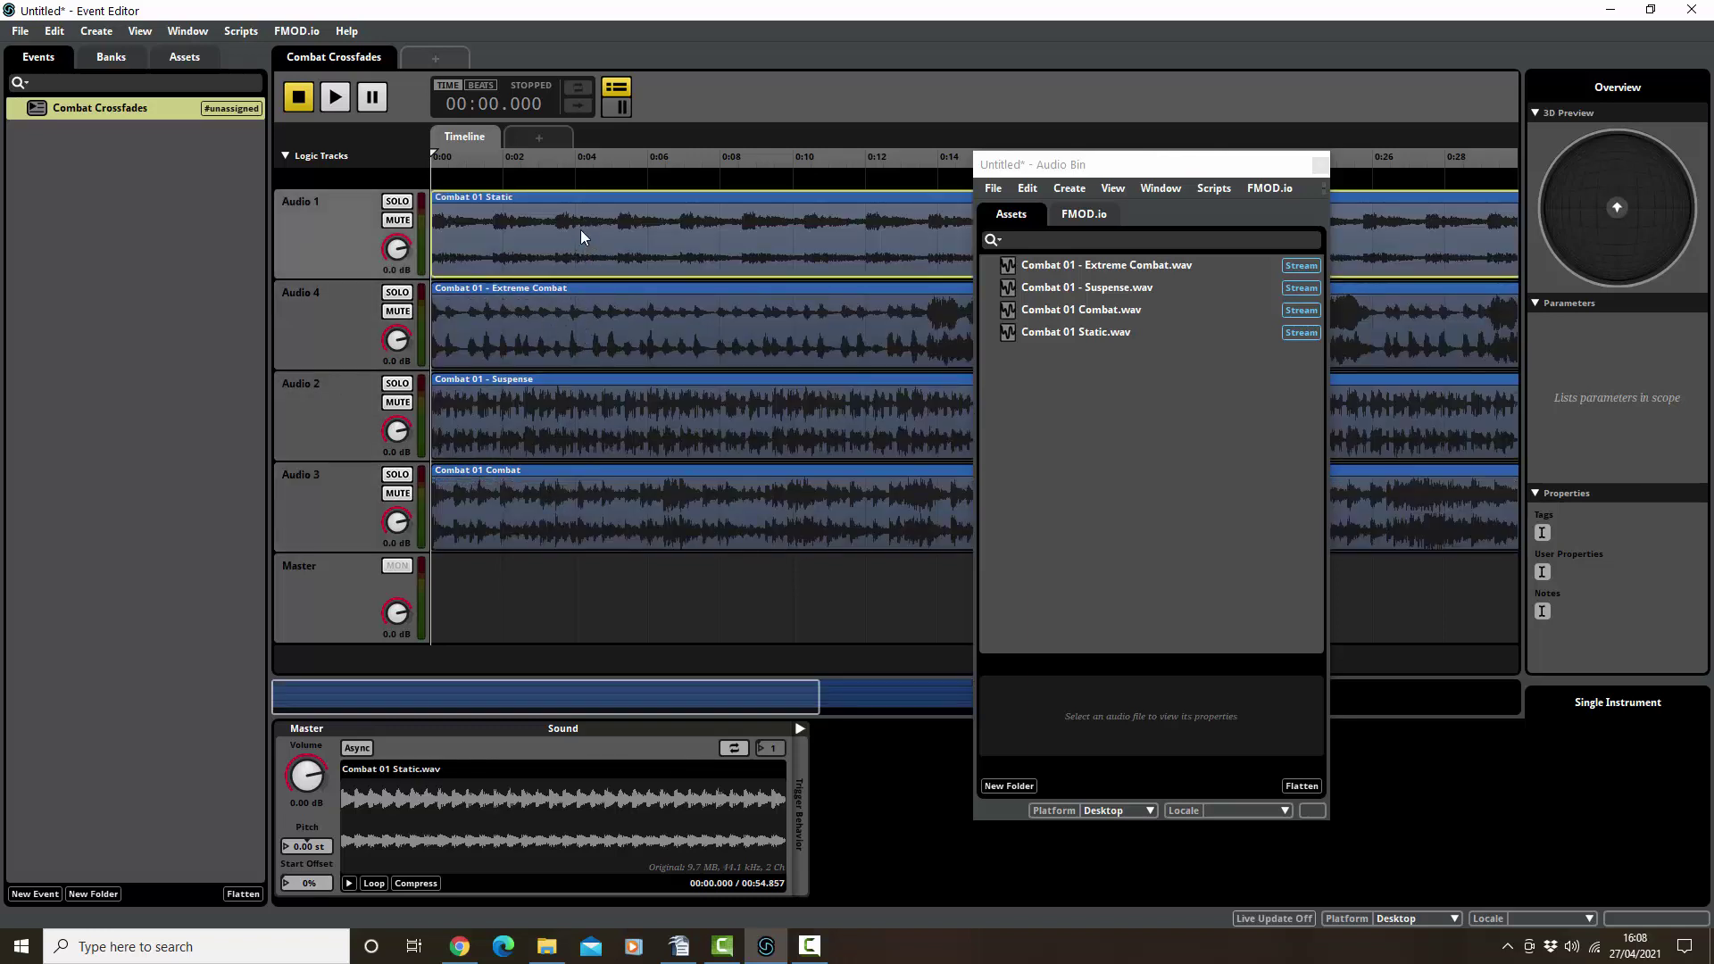
left_click_drag(561, 515, 550, 329)
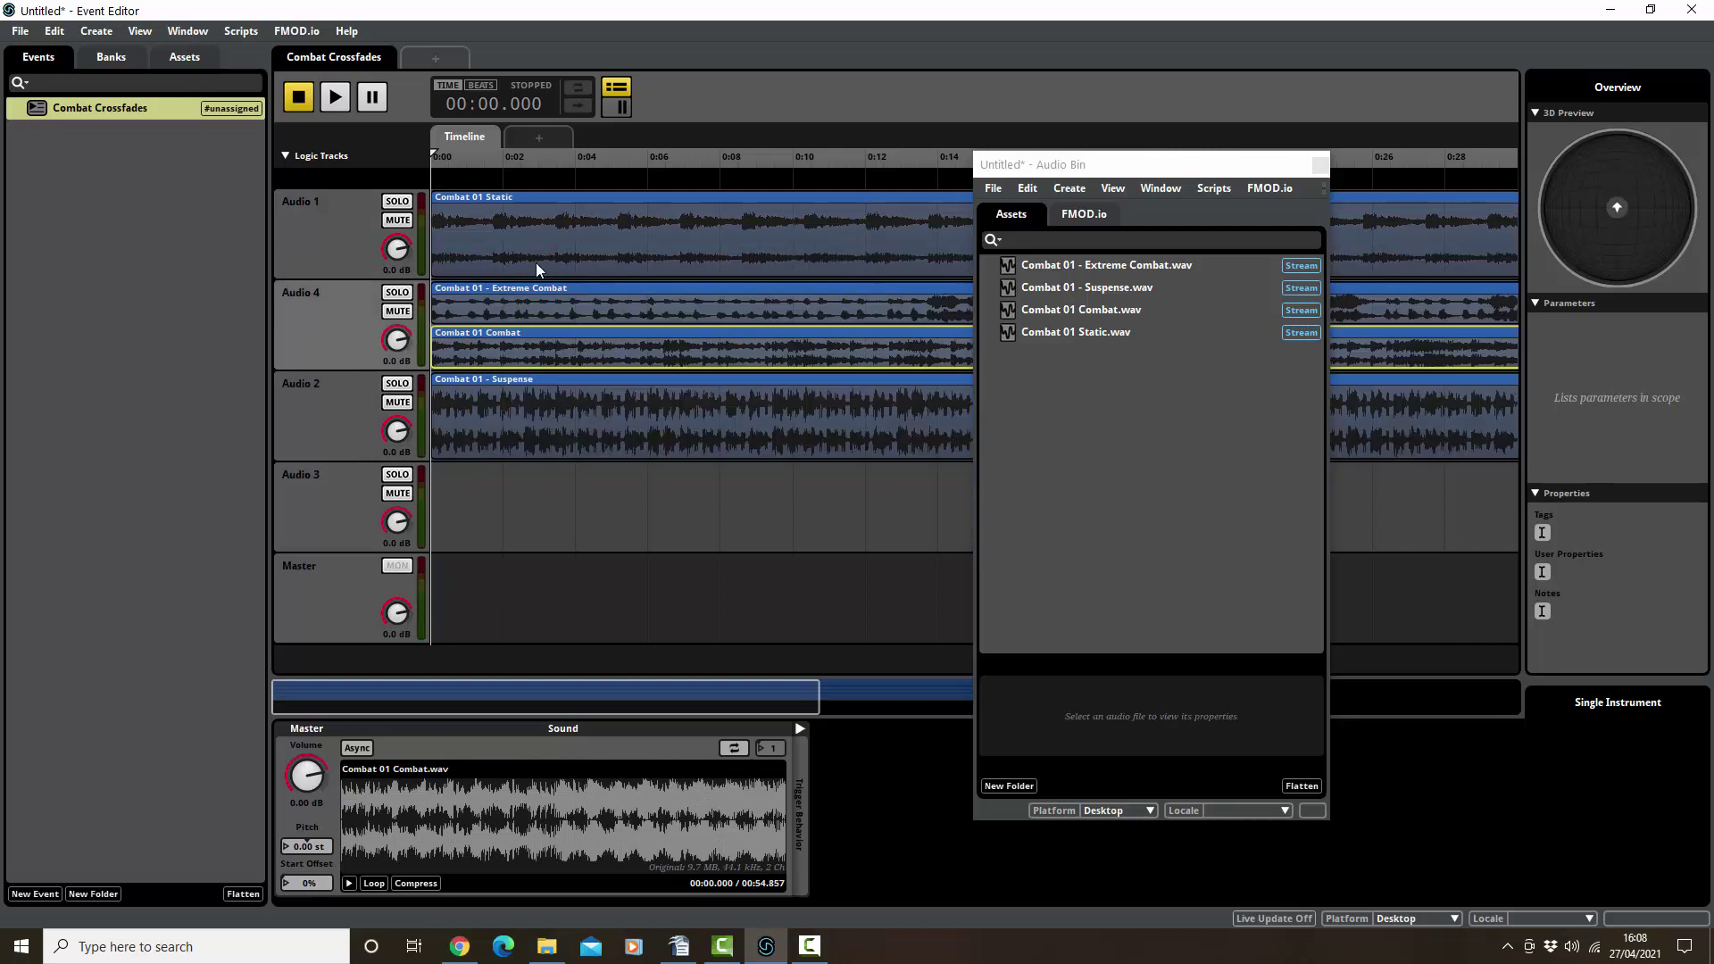
left_click_drag(536, 265, 540, 481)
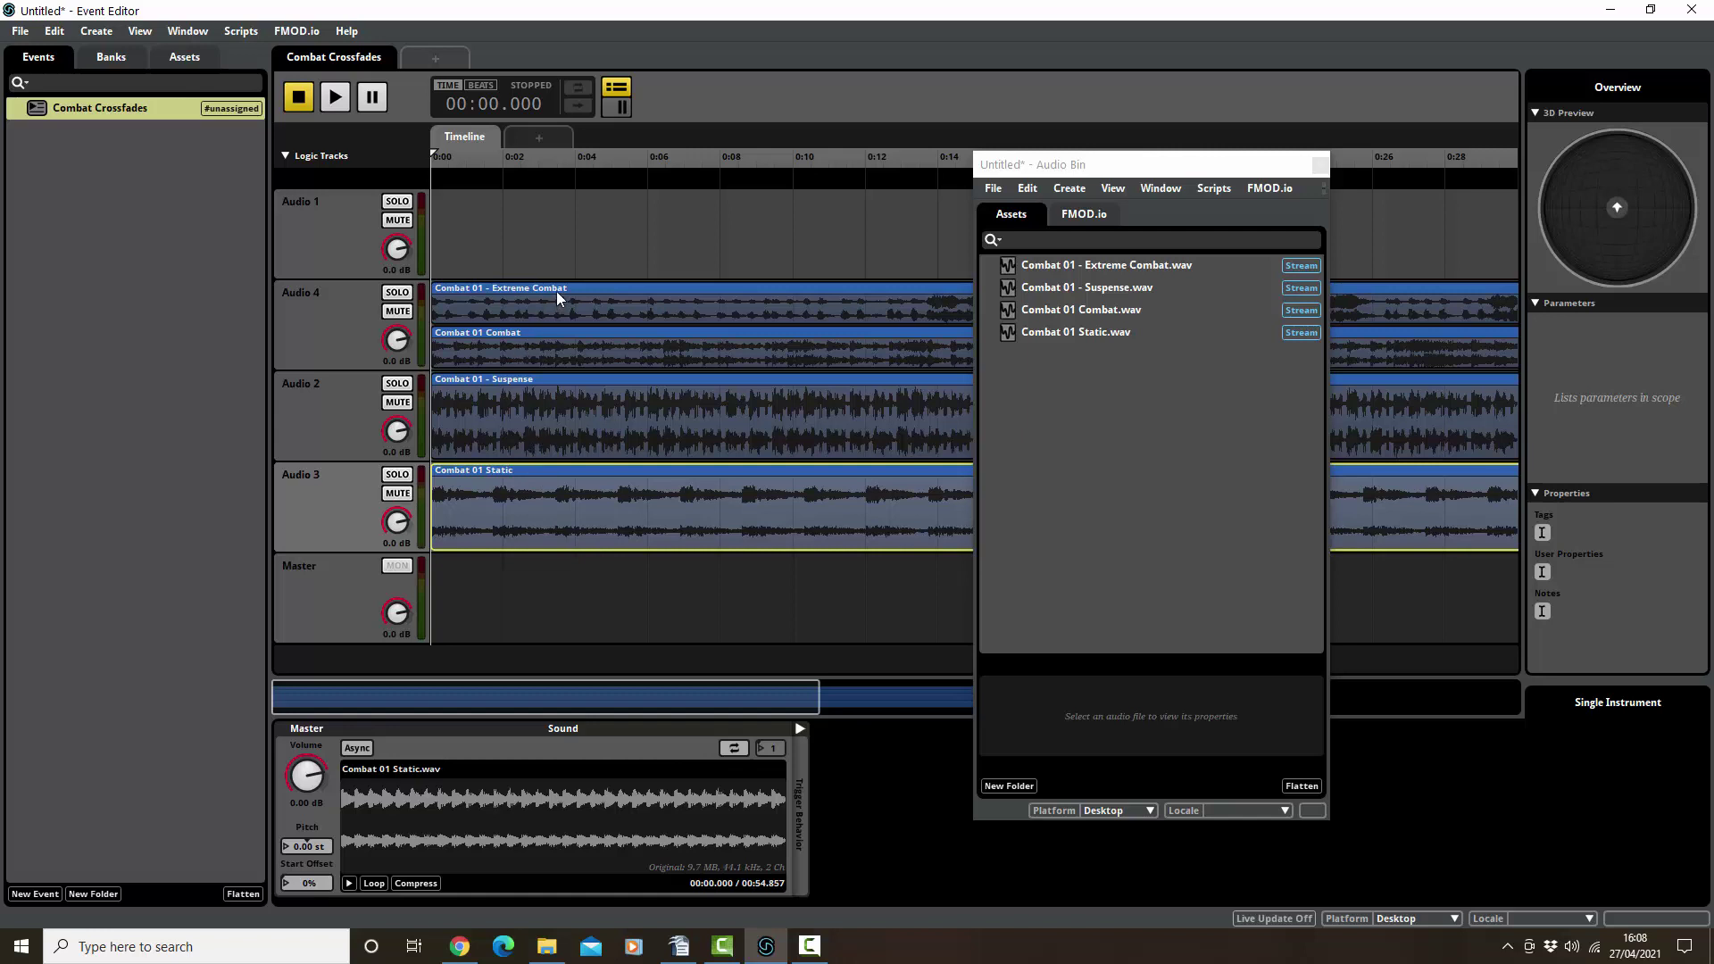
left_click_drag(556, 296, 546, 246)
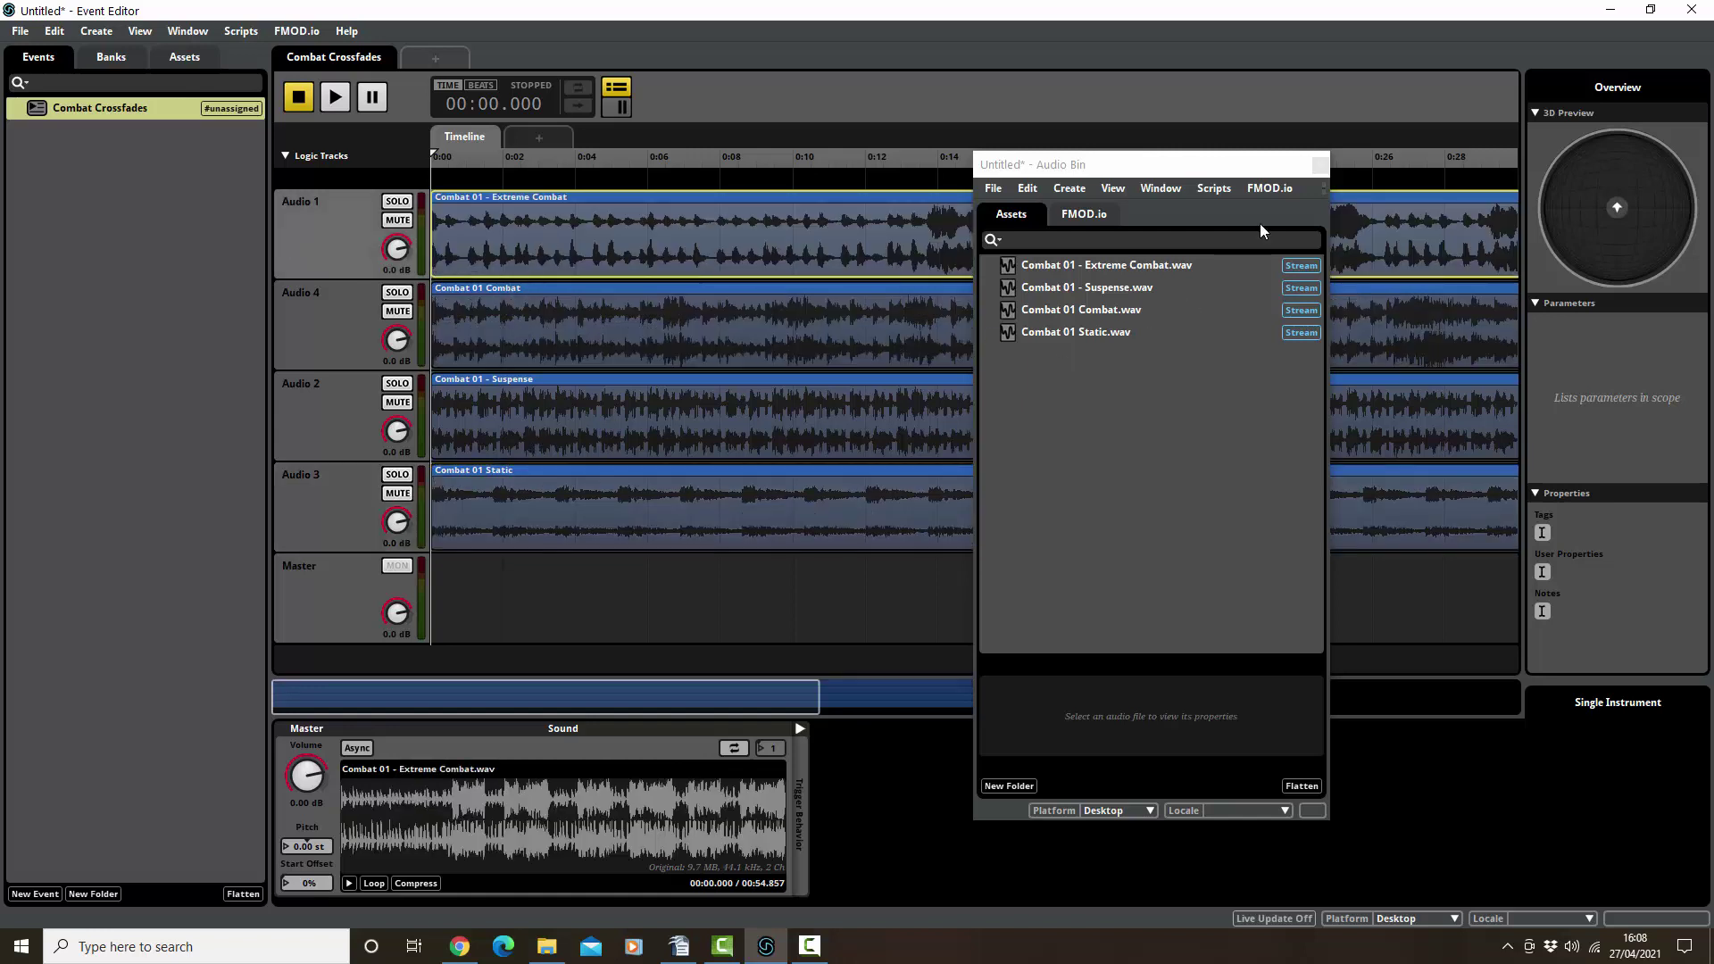
left_click(1320, 166)
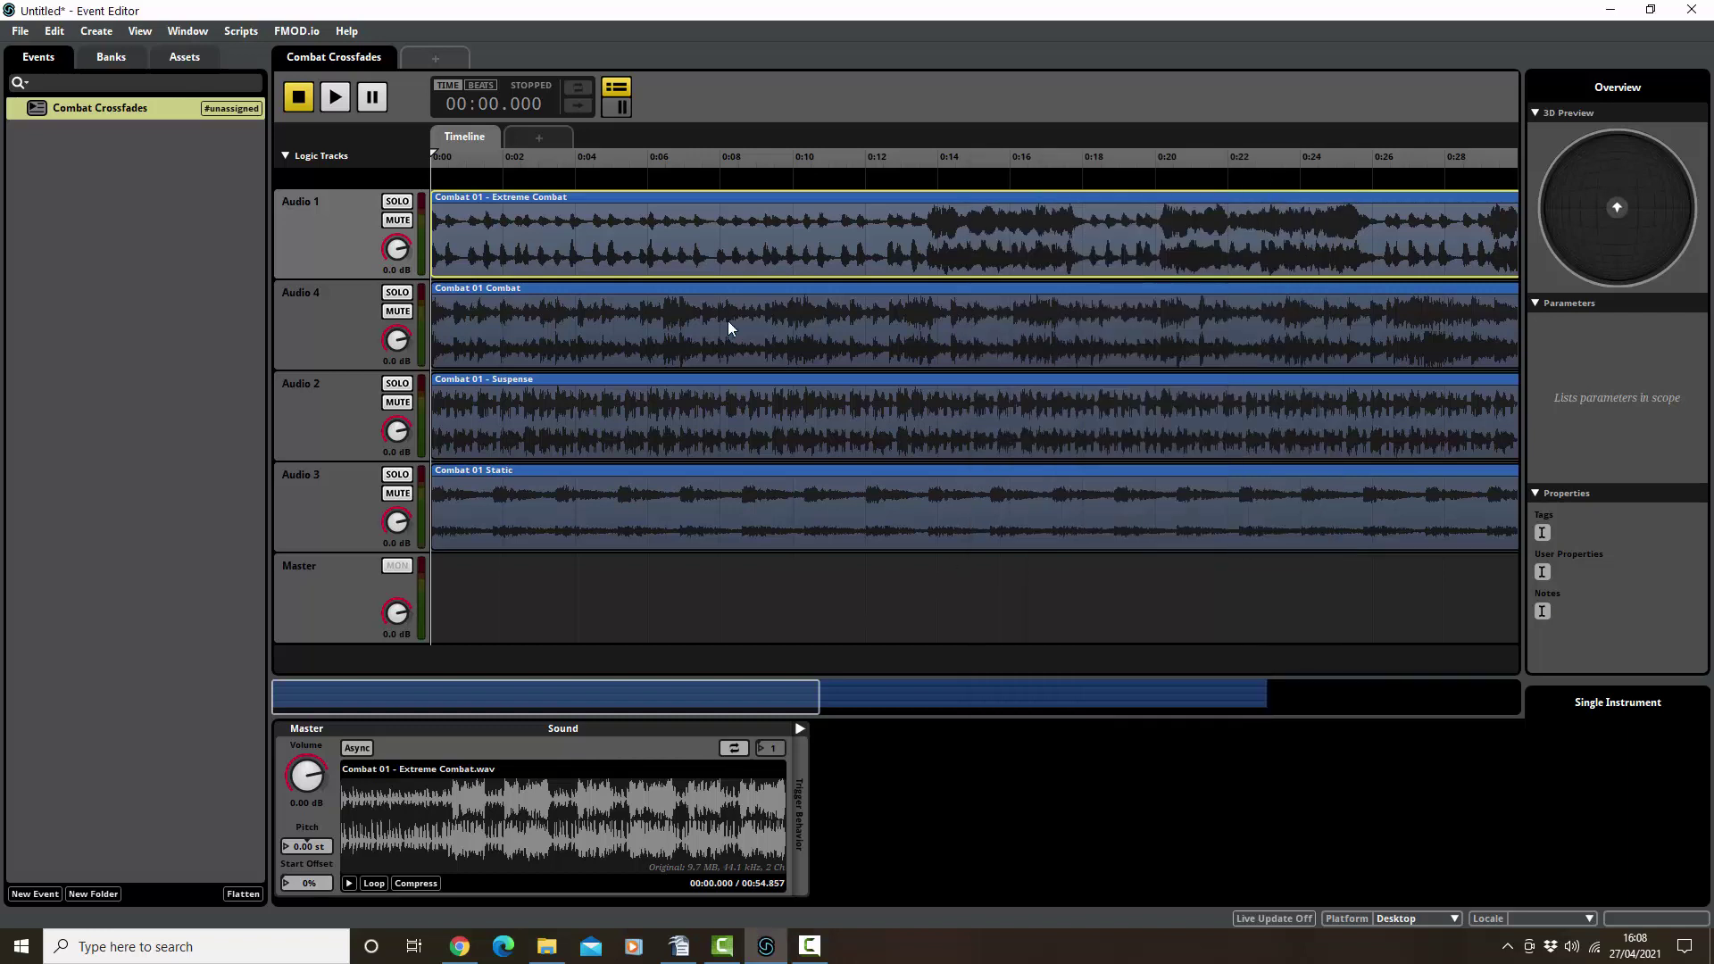
left_click_drag(437, 707, 361, 696)
Add a tempo marker set to 140 BPM and move it to 0:00
left_click(591, 176)
right_click(591, 176)
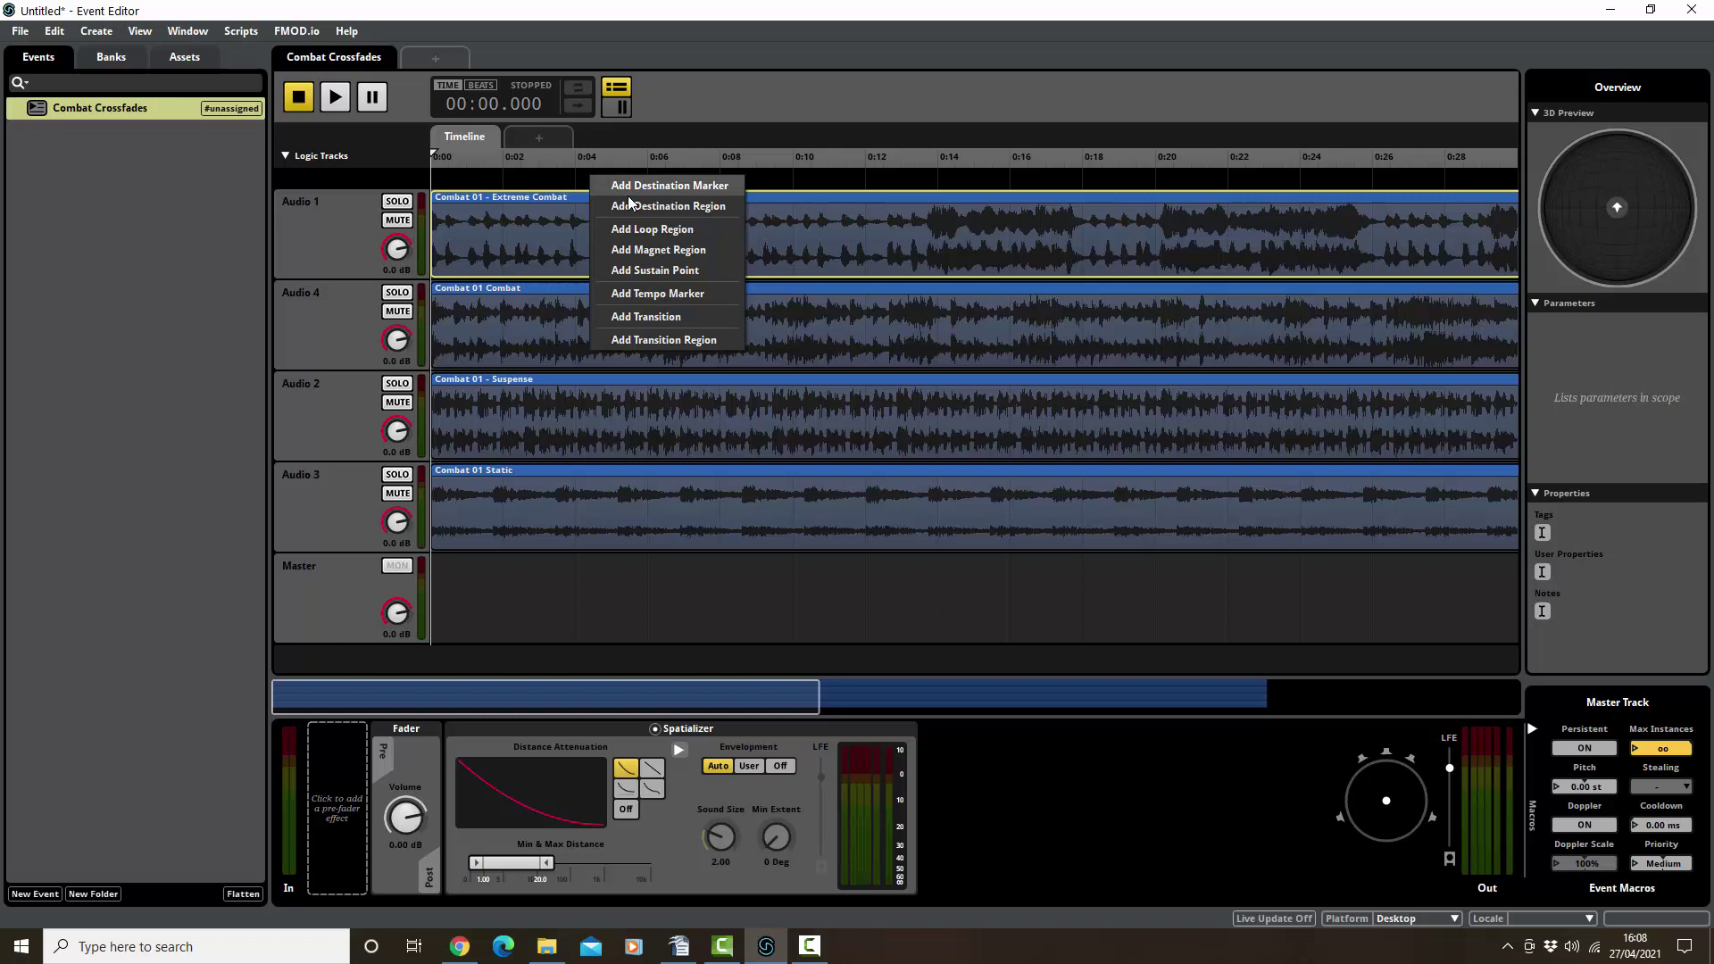
left_click(696, 292)
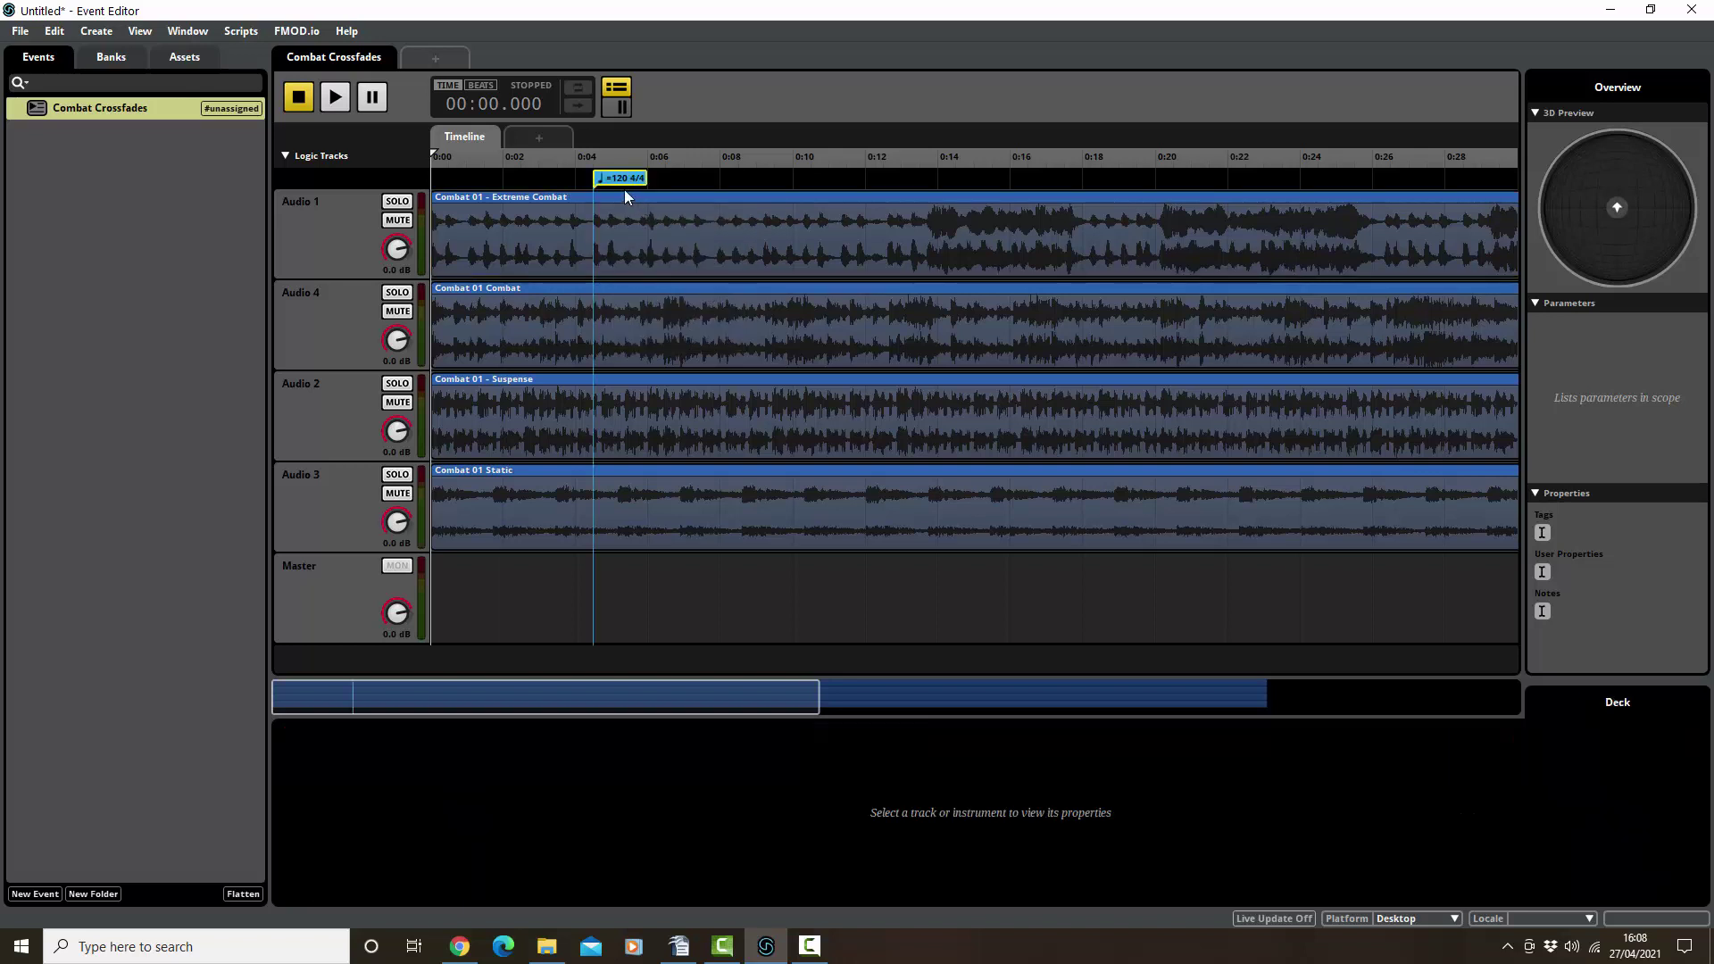
double_click(625, 181)
type("140")
left_click(683, 178)
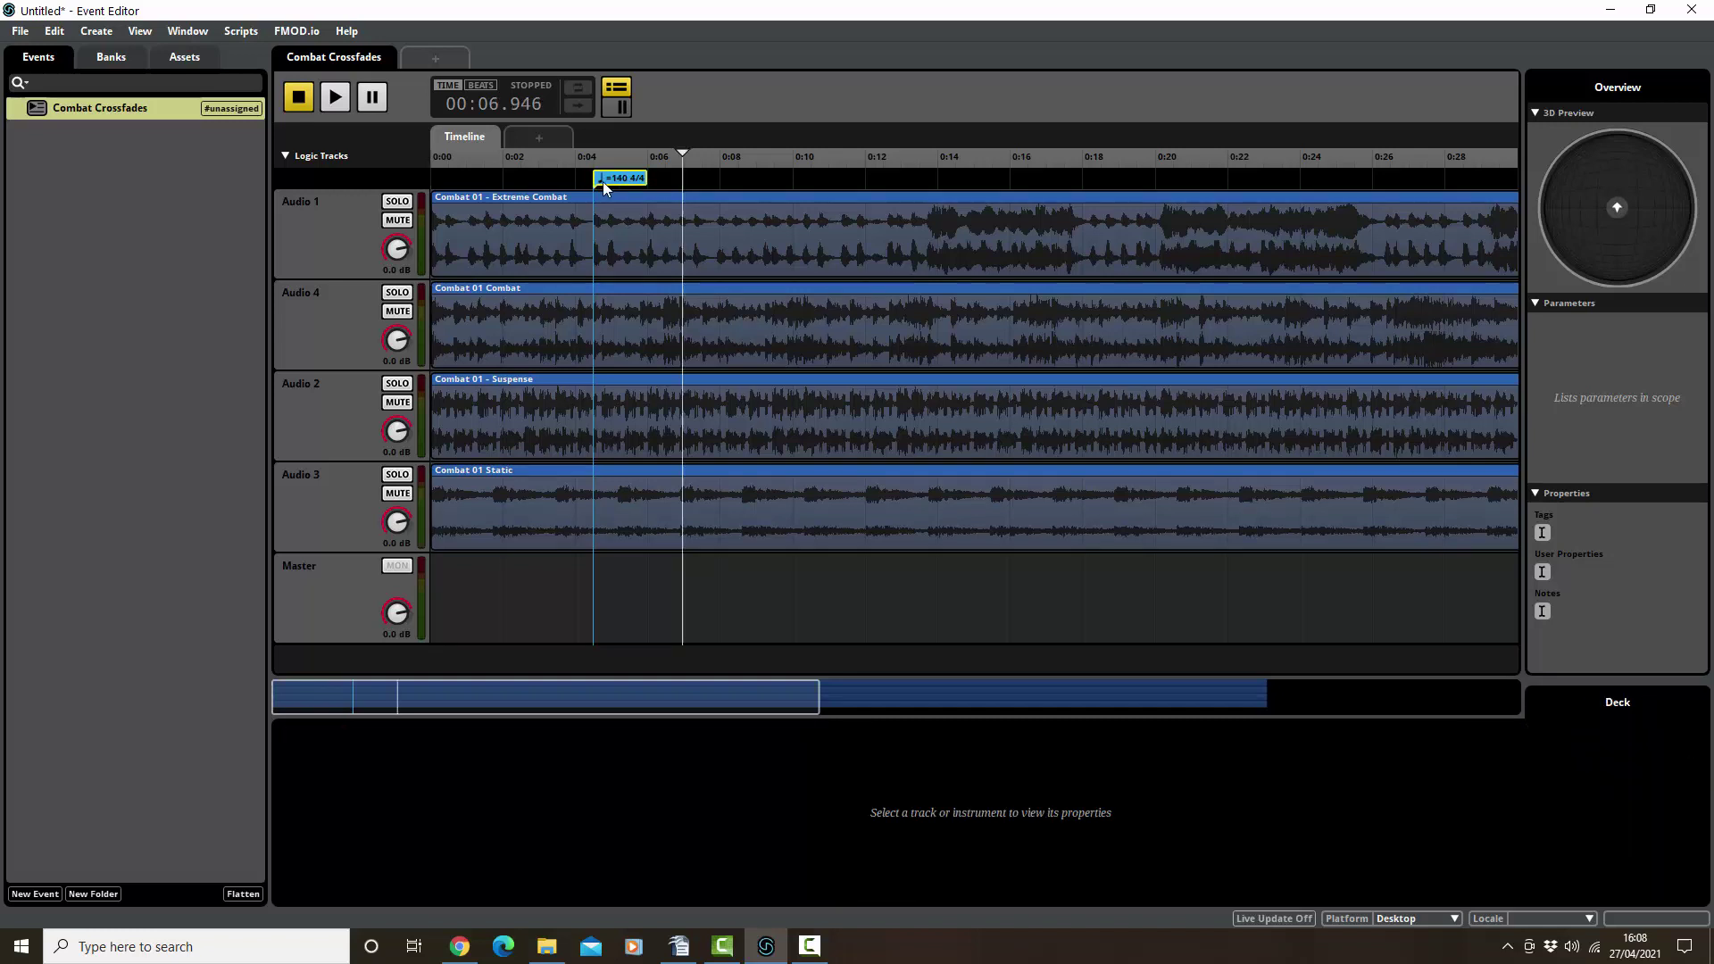
left_click_drag(603, 180, 426, 191)
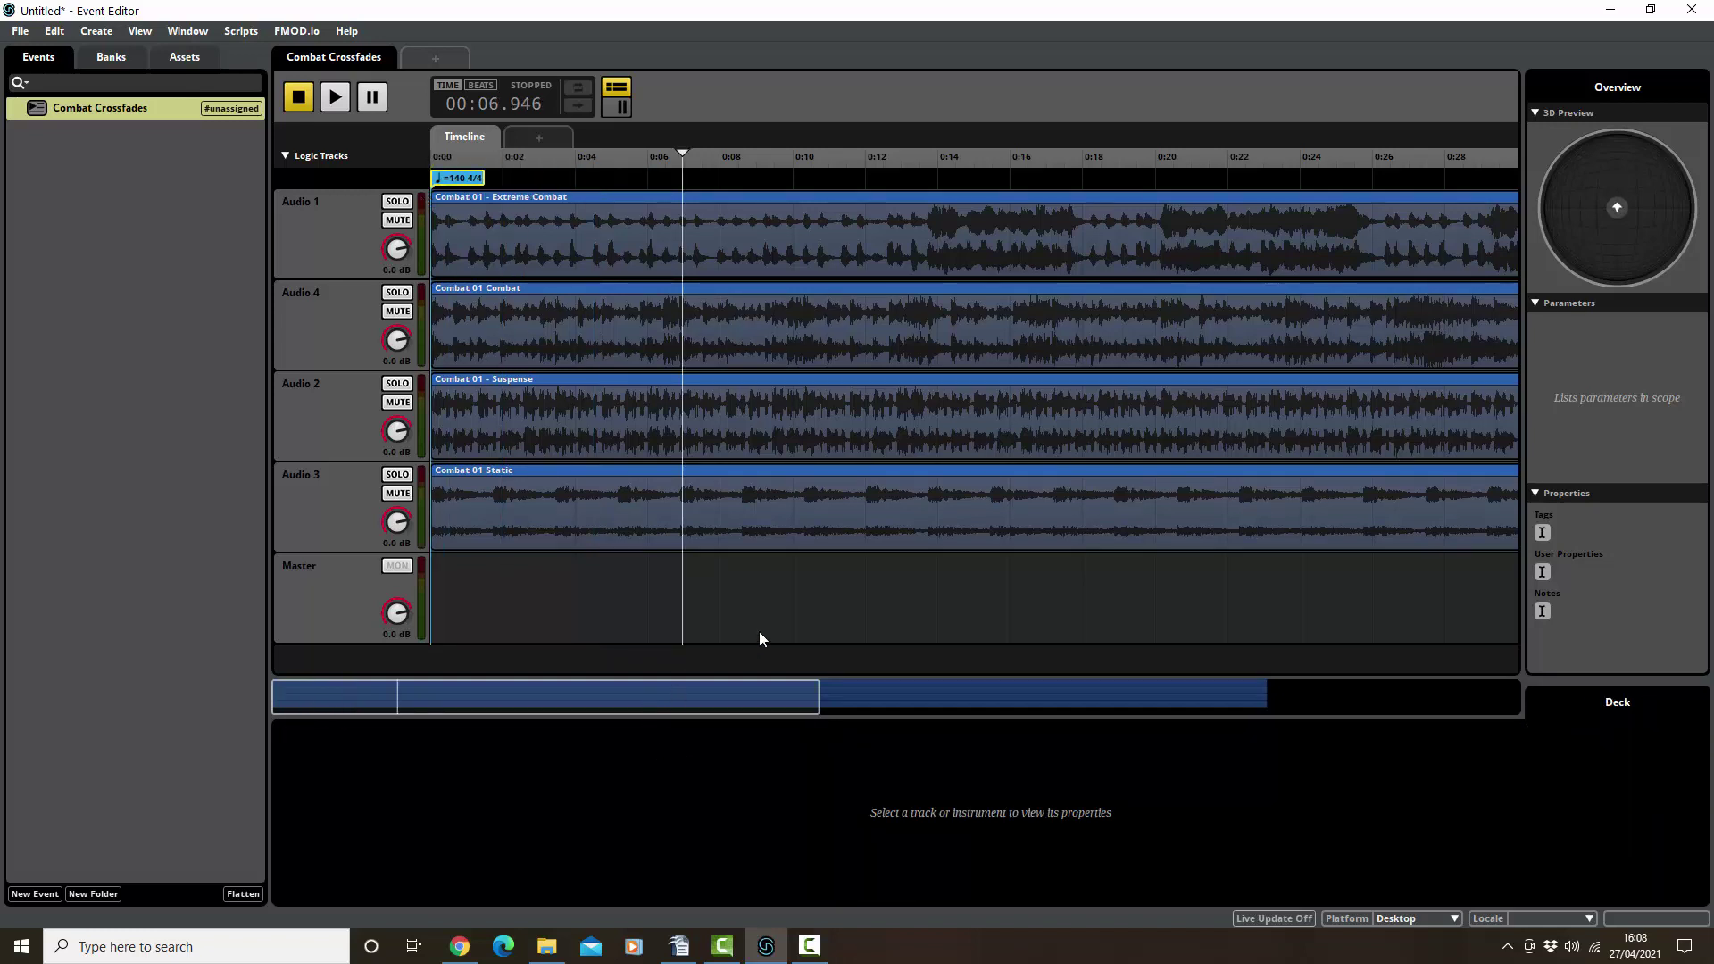
Line up the Static, Suspense, Combat and Extreme Combat clips at 0:00
left_click_drag(811, 532, 739, 534)
left_click(866, 435)
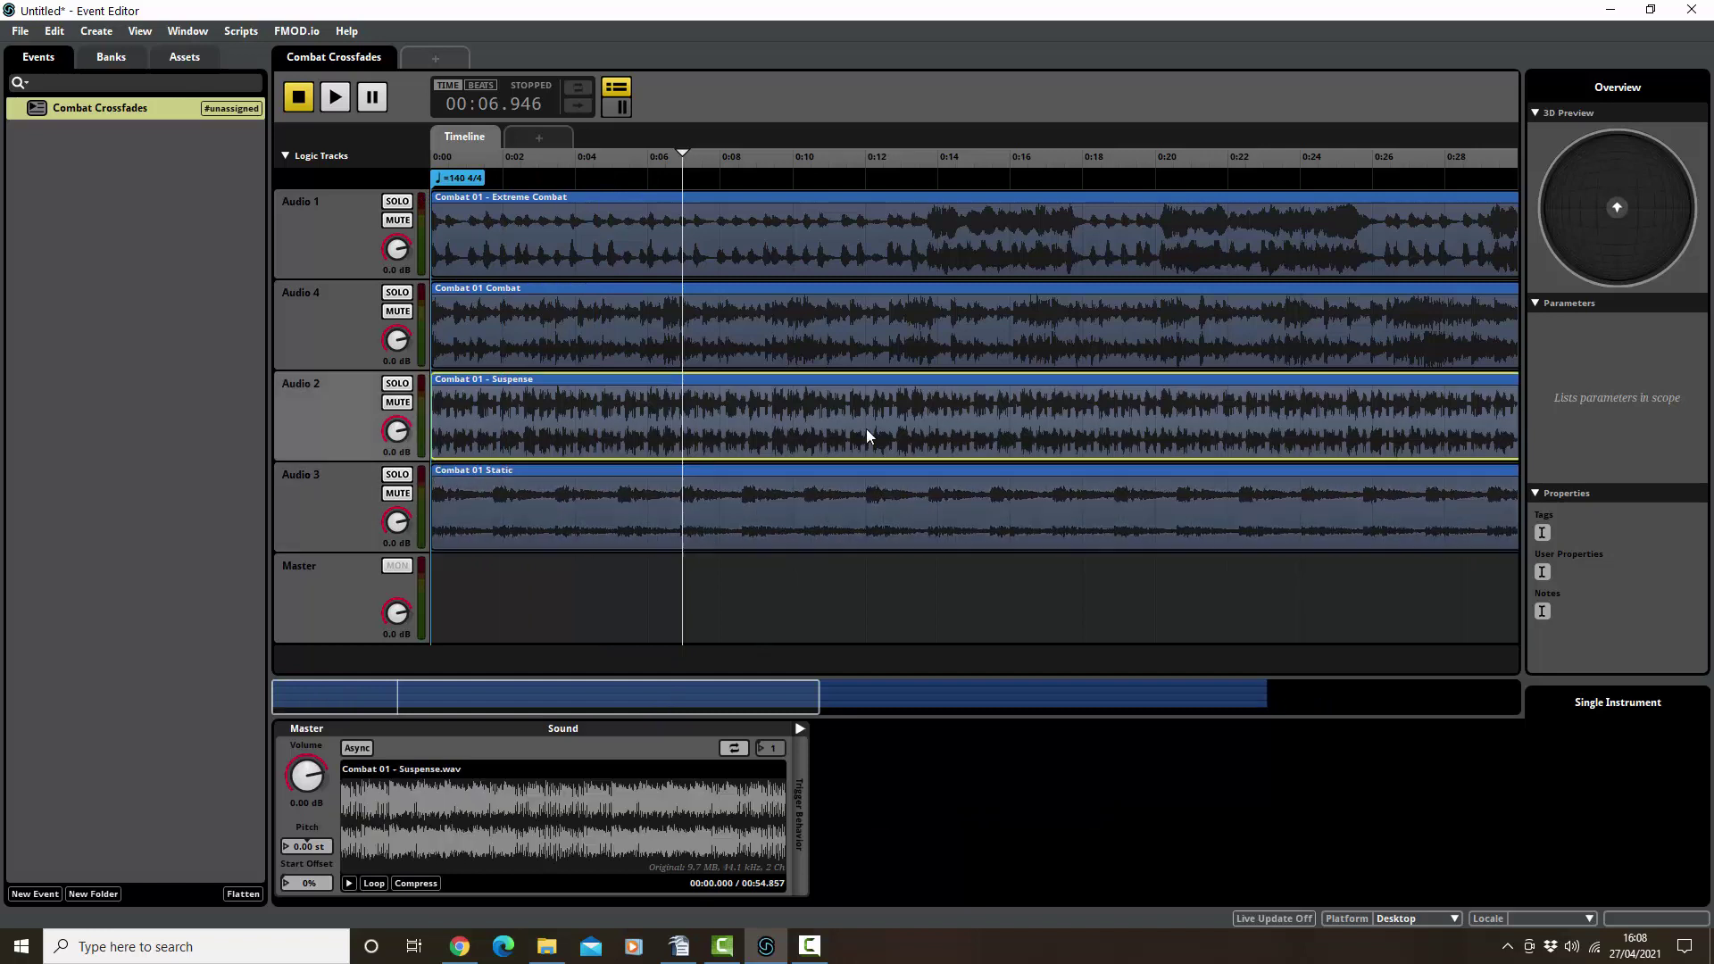
mouse_move(865, 436)
left_mouse_down()
mouse_move(1015, 419)
mouse_move(839, 429)
left_mouse_up()
left_click_drag(841, 345, 805, 348)
left_click_drag(827, 222, 780, 224)
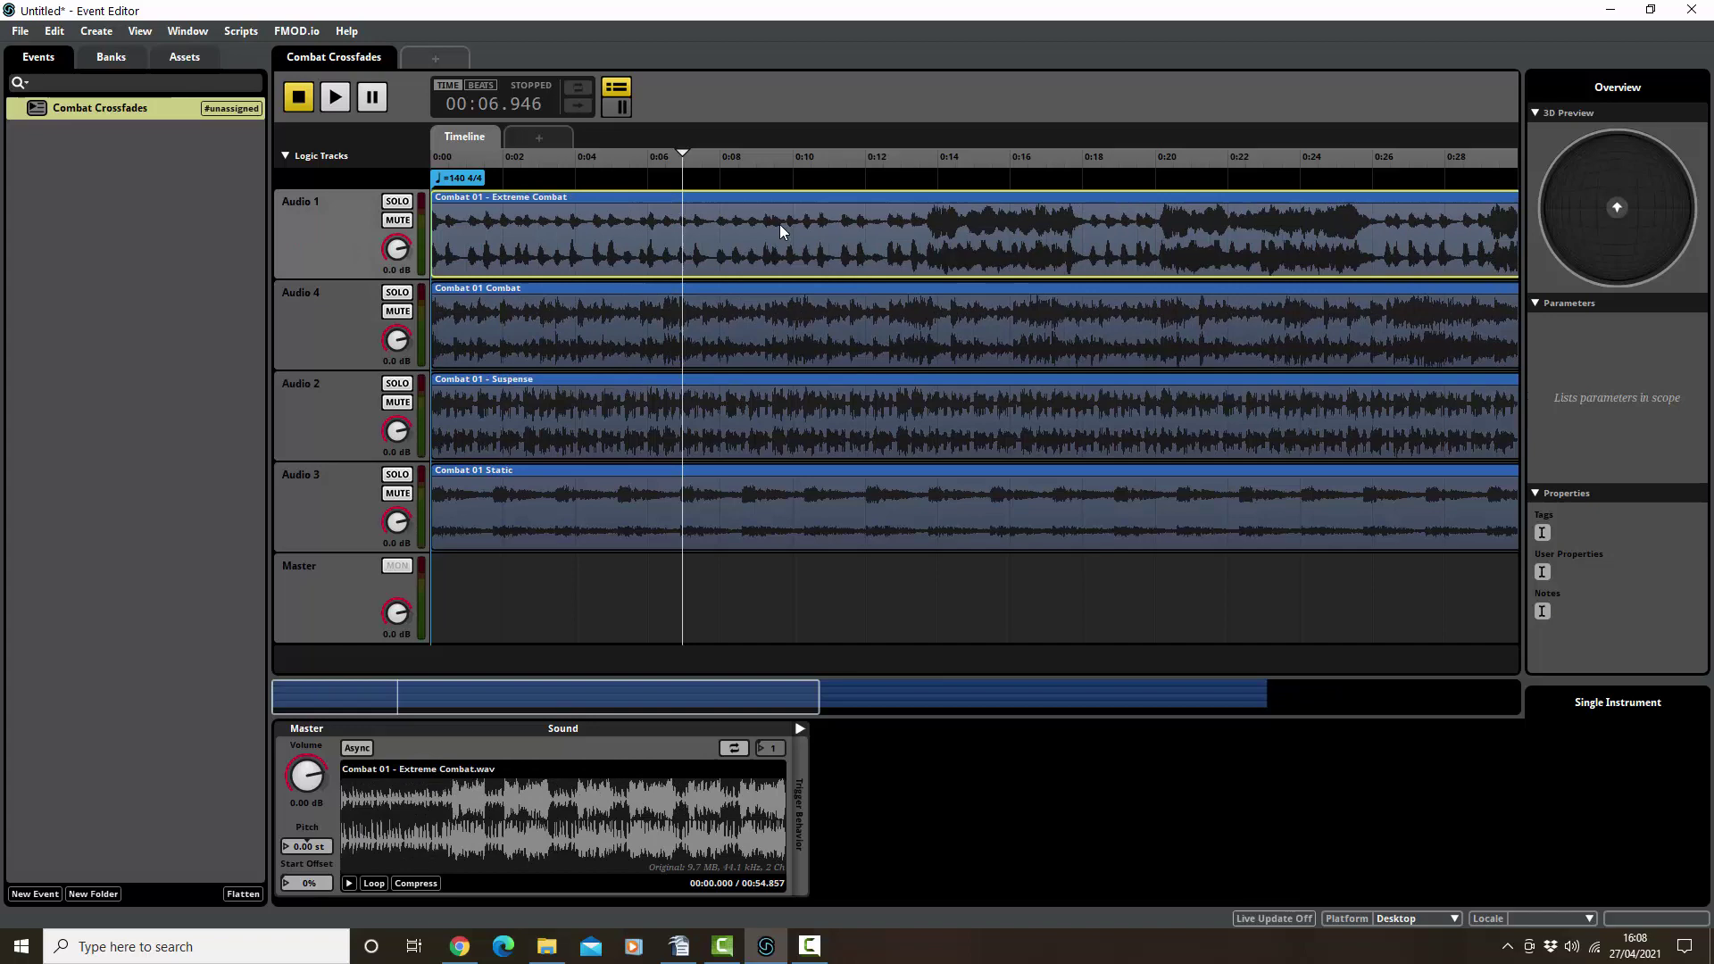
left_click_drag(730, 706, 1283, 706)
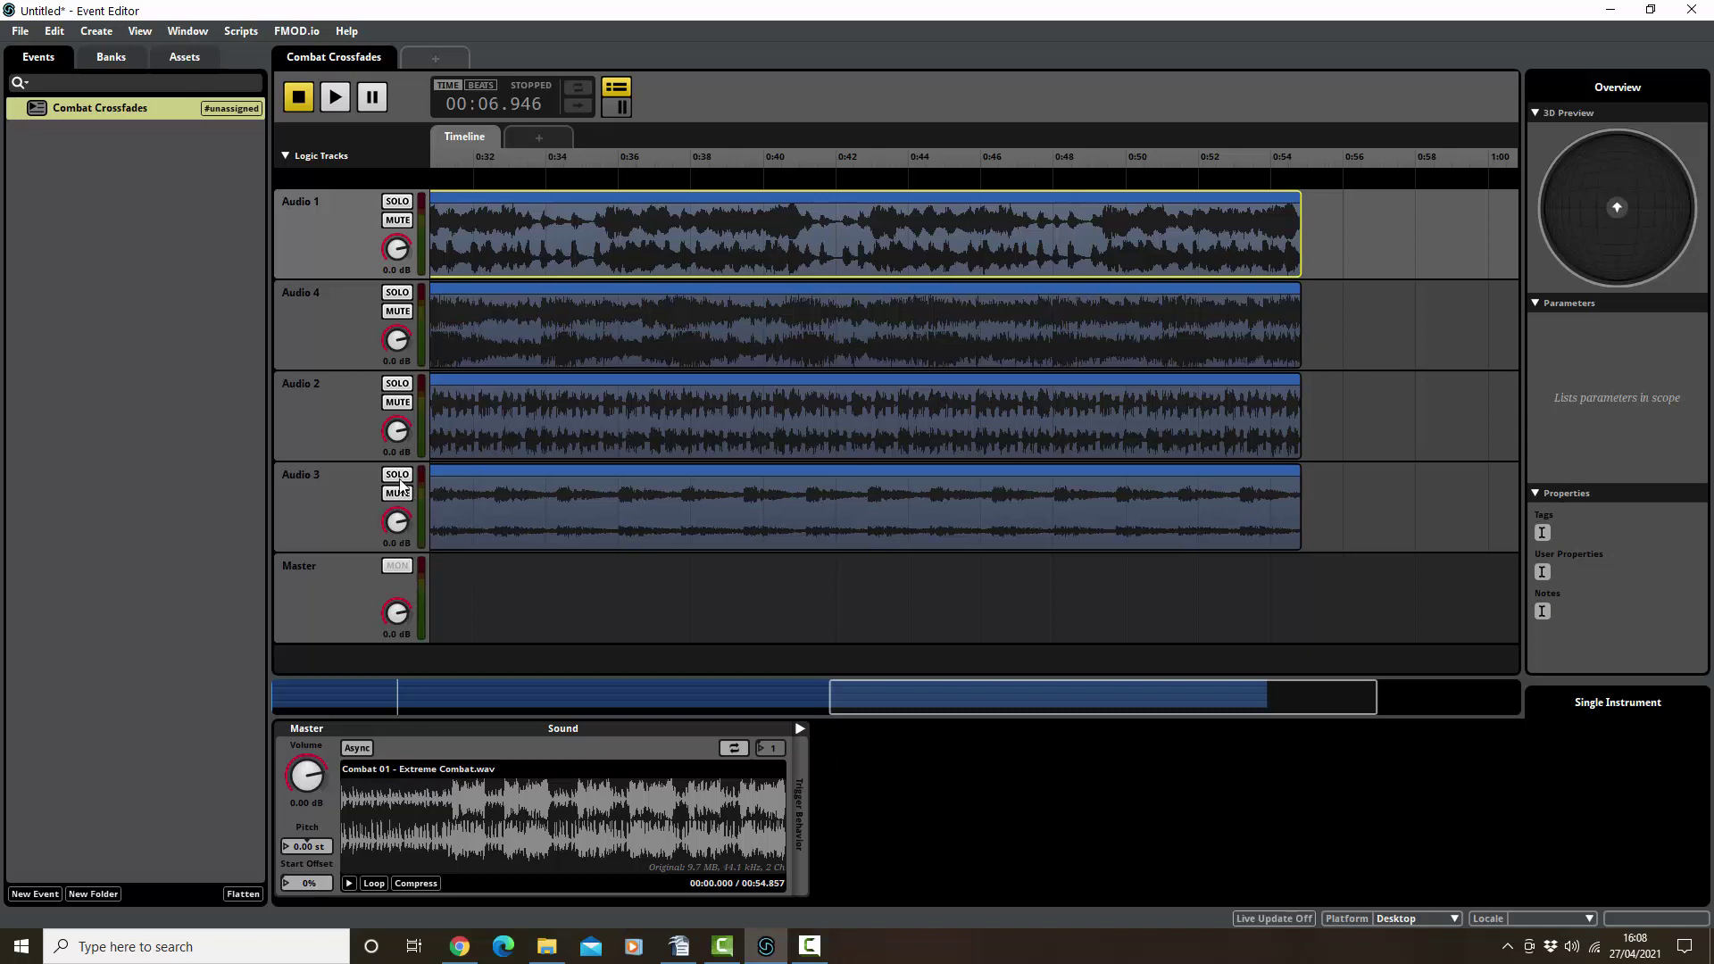
left_click_drag(1006, 705, 448, 705)
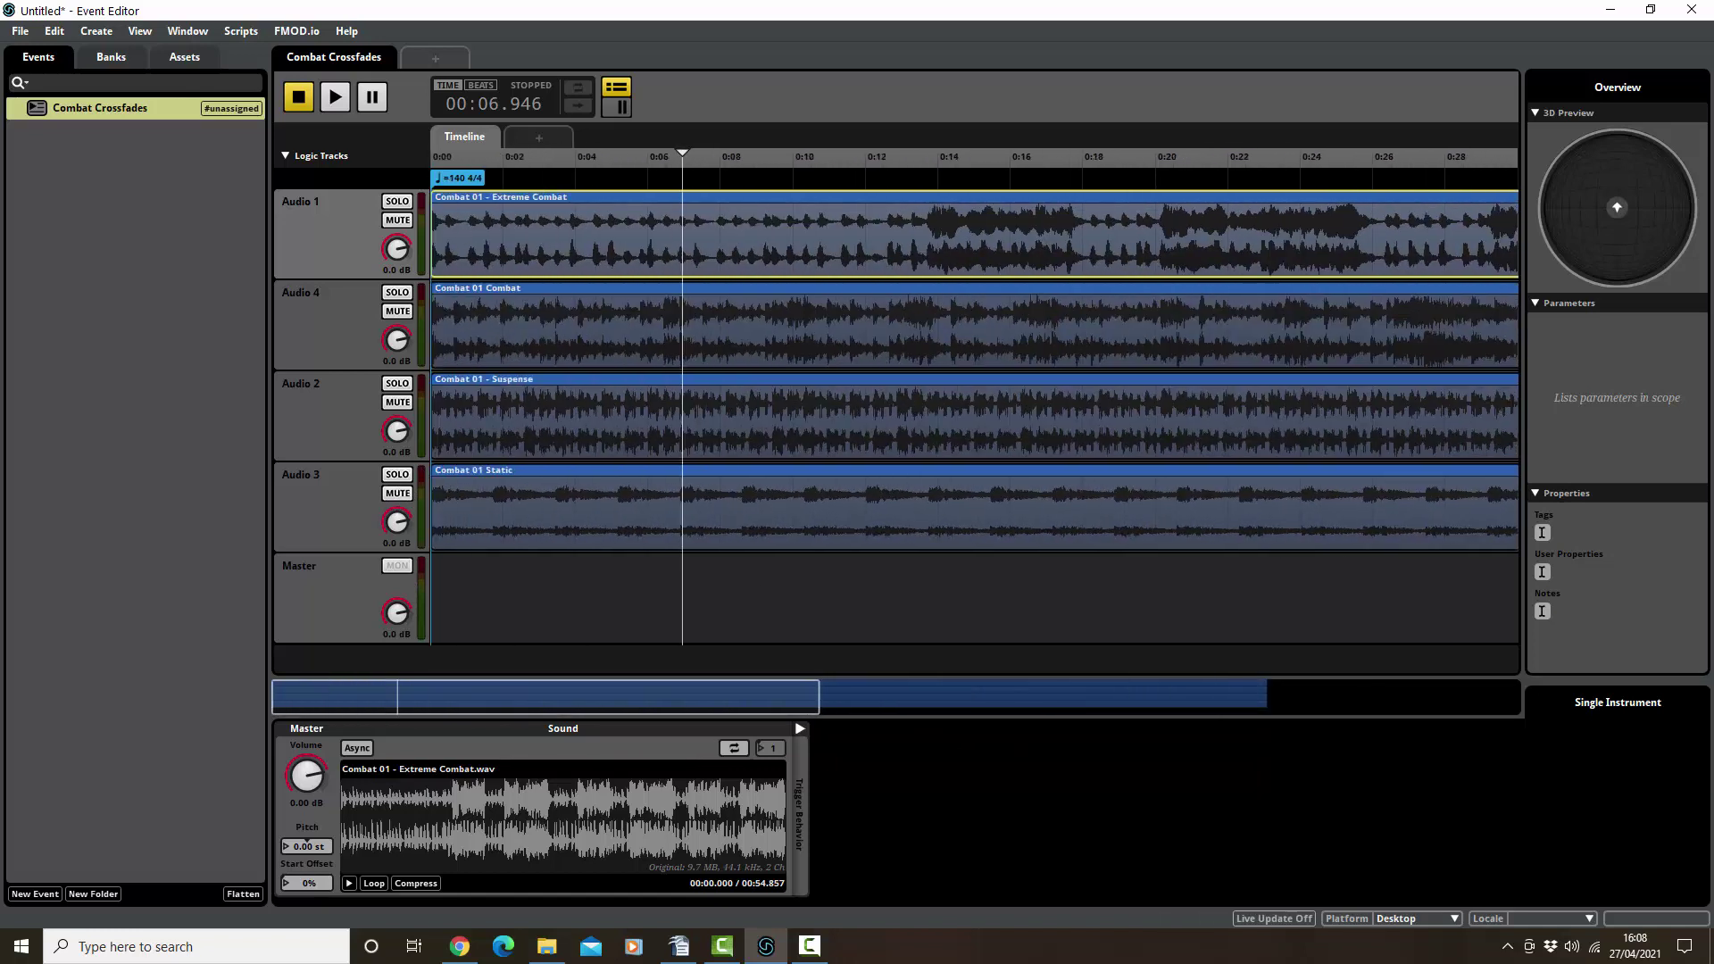
Rename the tracks Static, Suspense and Combat, and begin naming the top one Extreme Combat
double_click(318, 475)
type("Static")
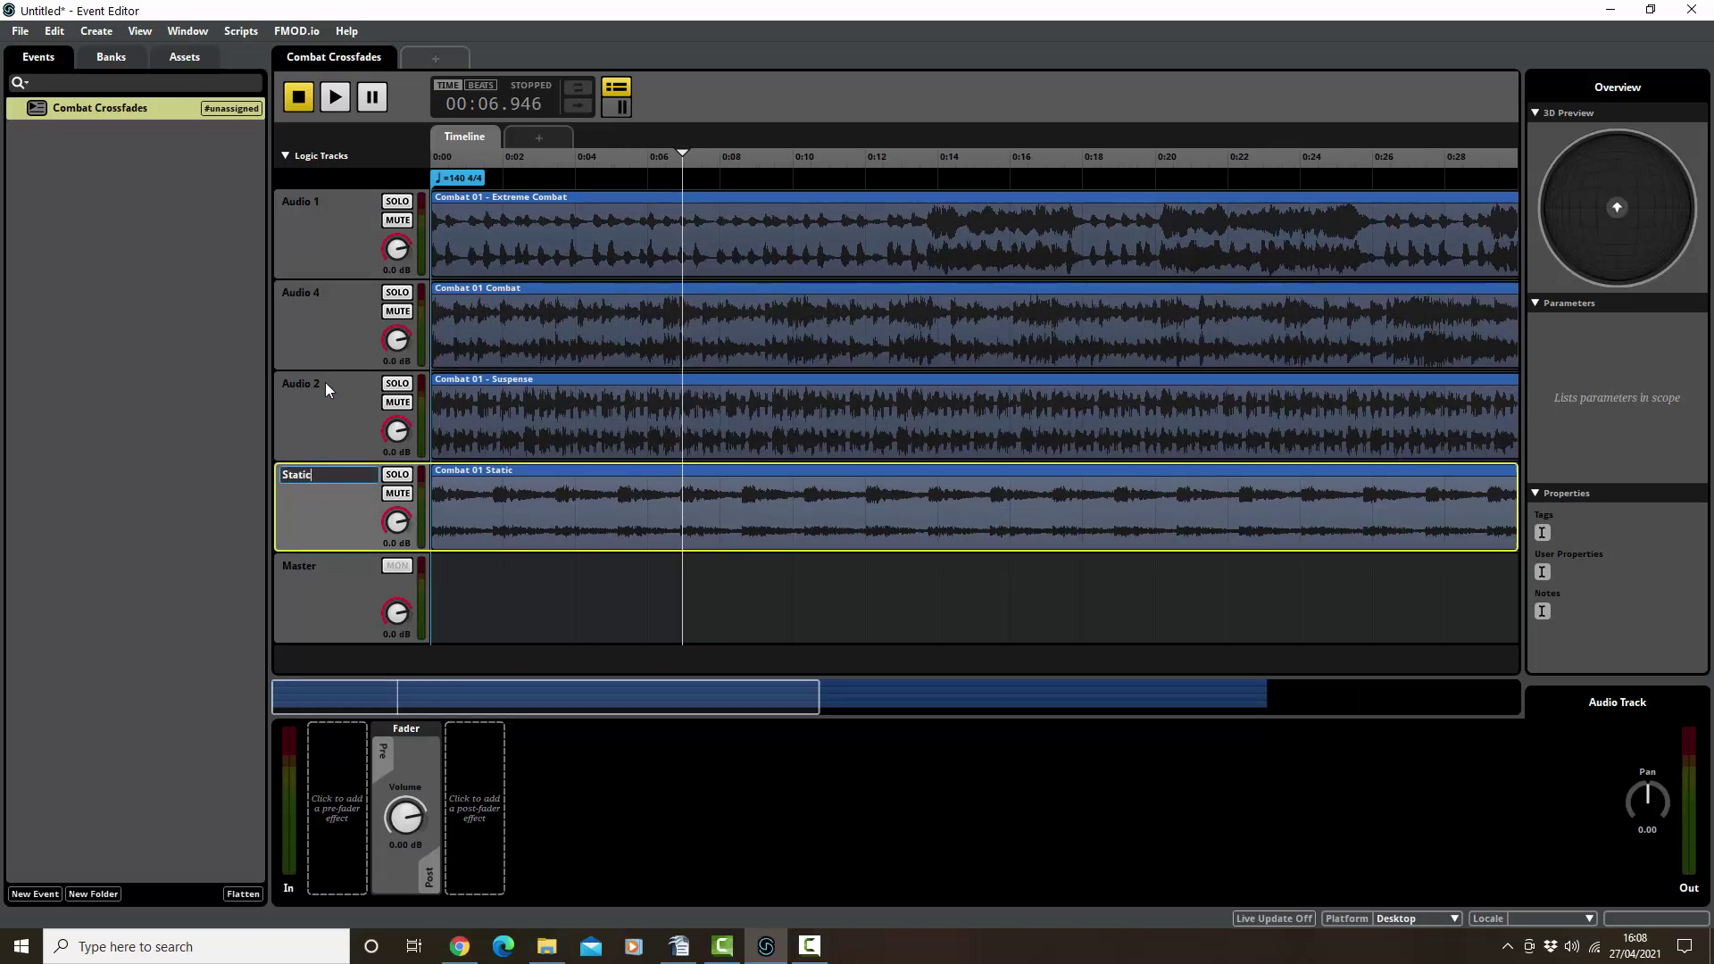
left_click(325, 386)
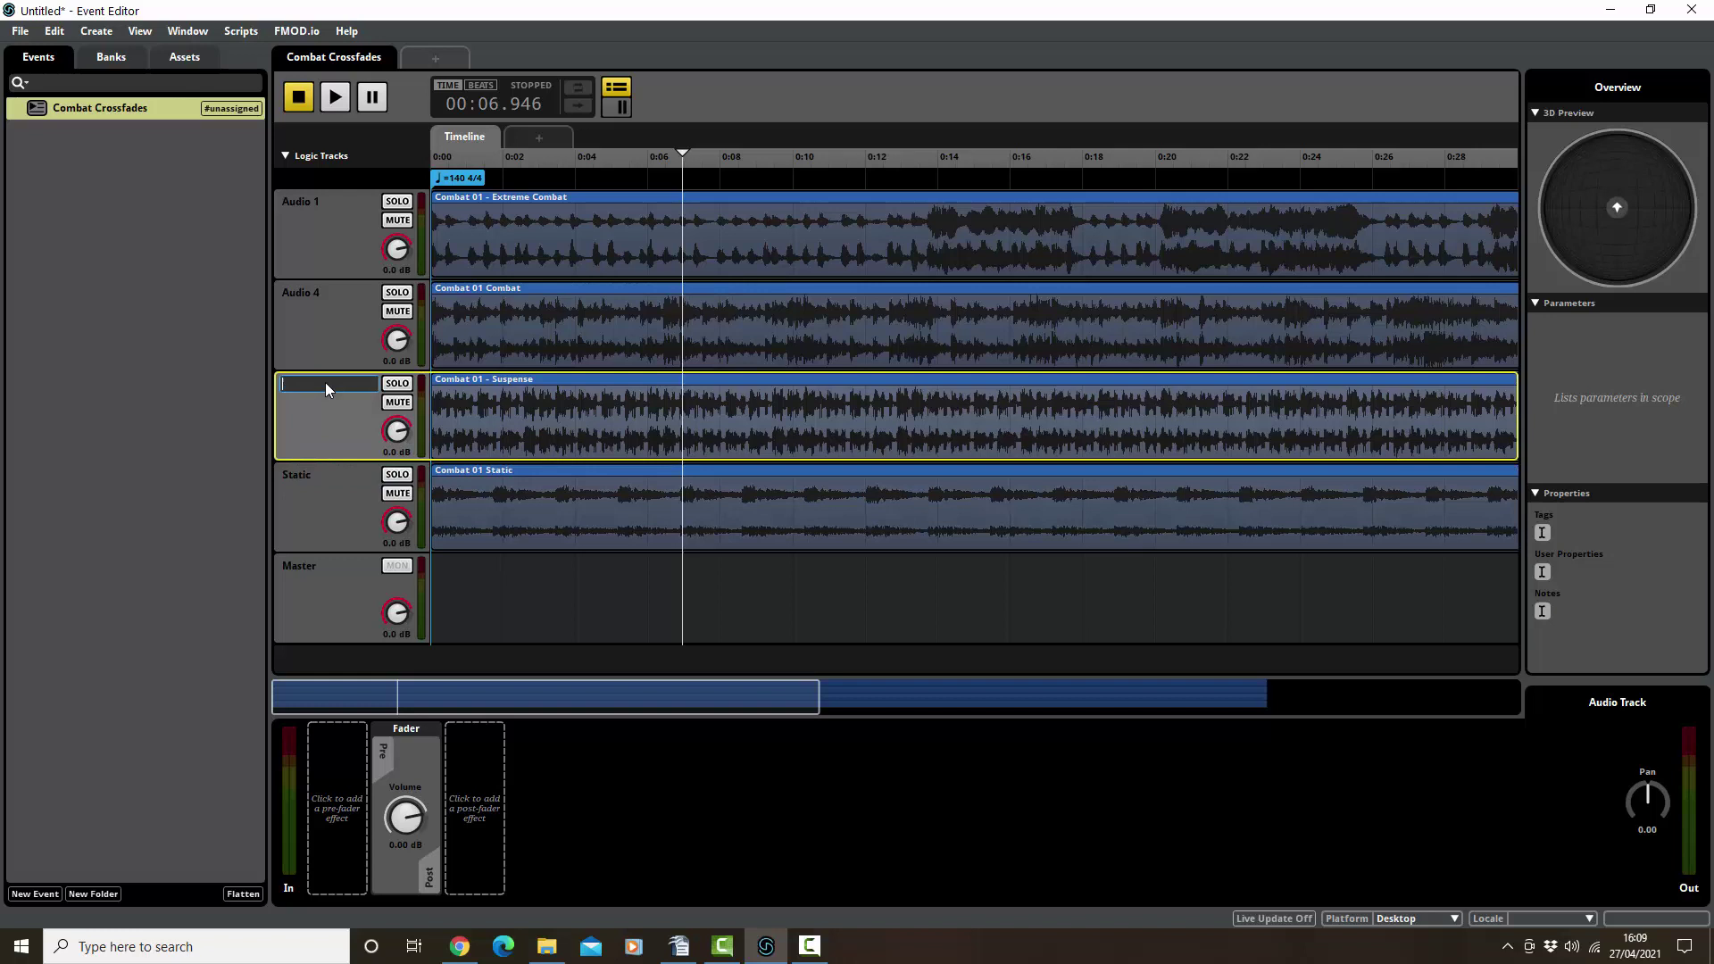
type("Suspense")
left_click(325, 291)
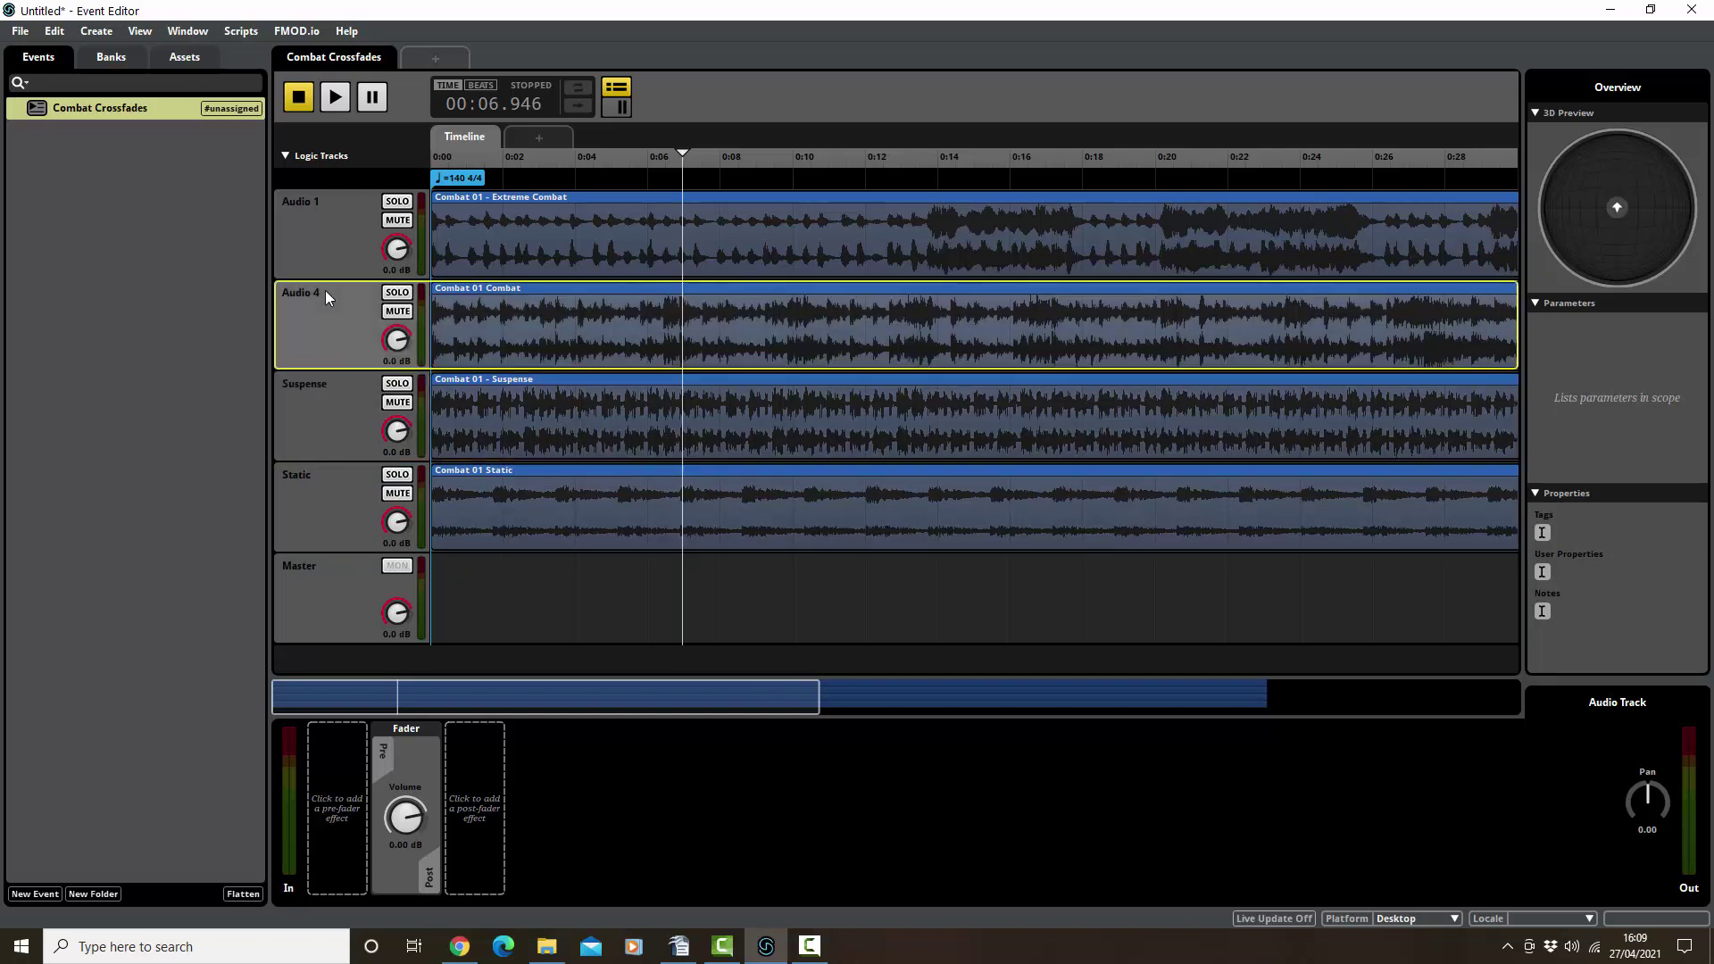
type("Combat")
left_click(323, 192)
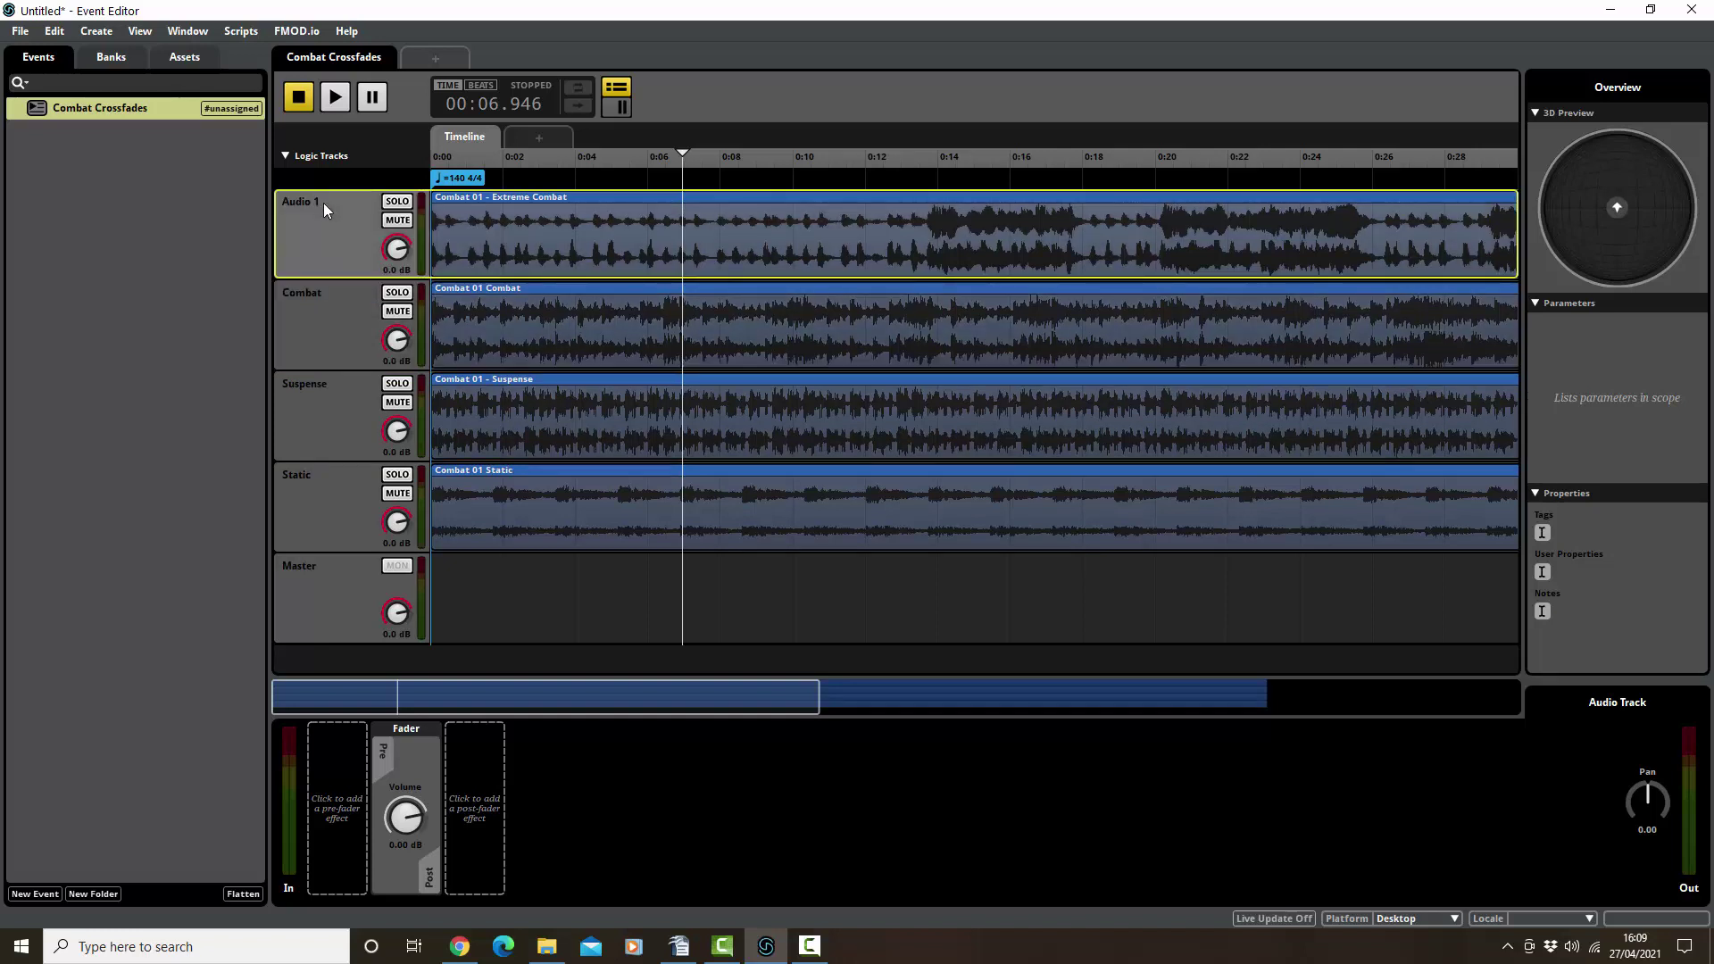
type("Extreme Combat")
Commit the Extreme Combat track name and solo the Static track
left_click(344, 226)
left_click(398, 475)
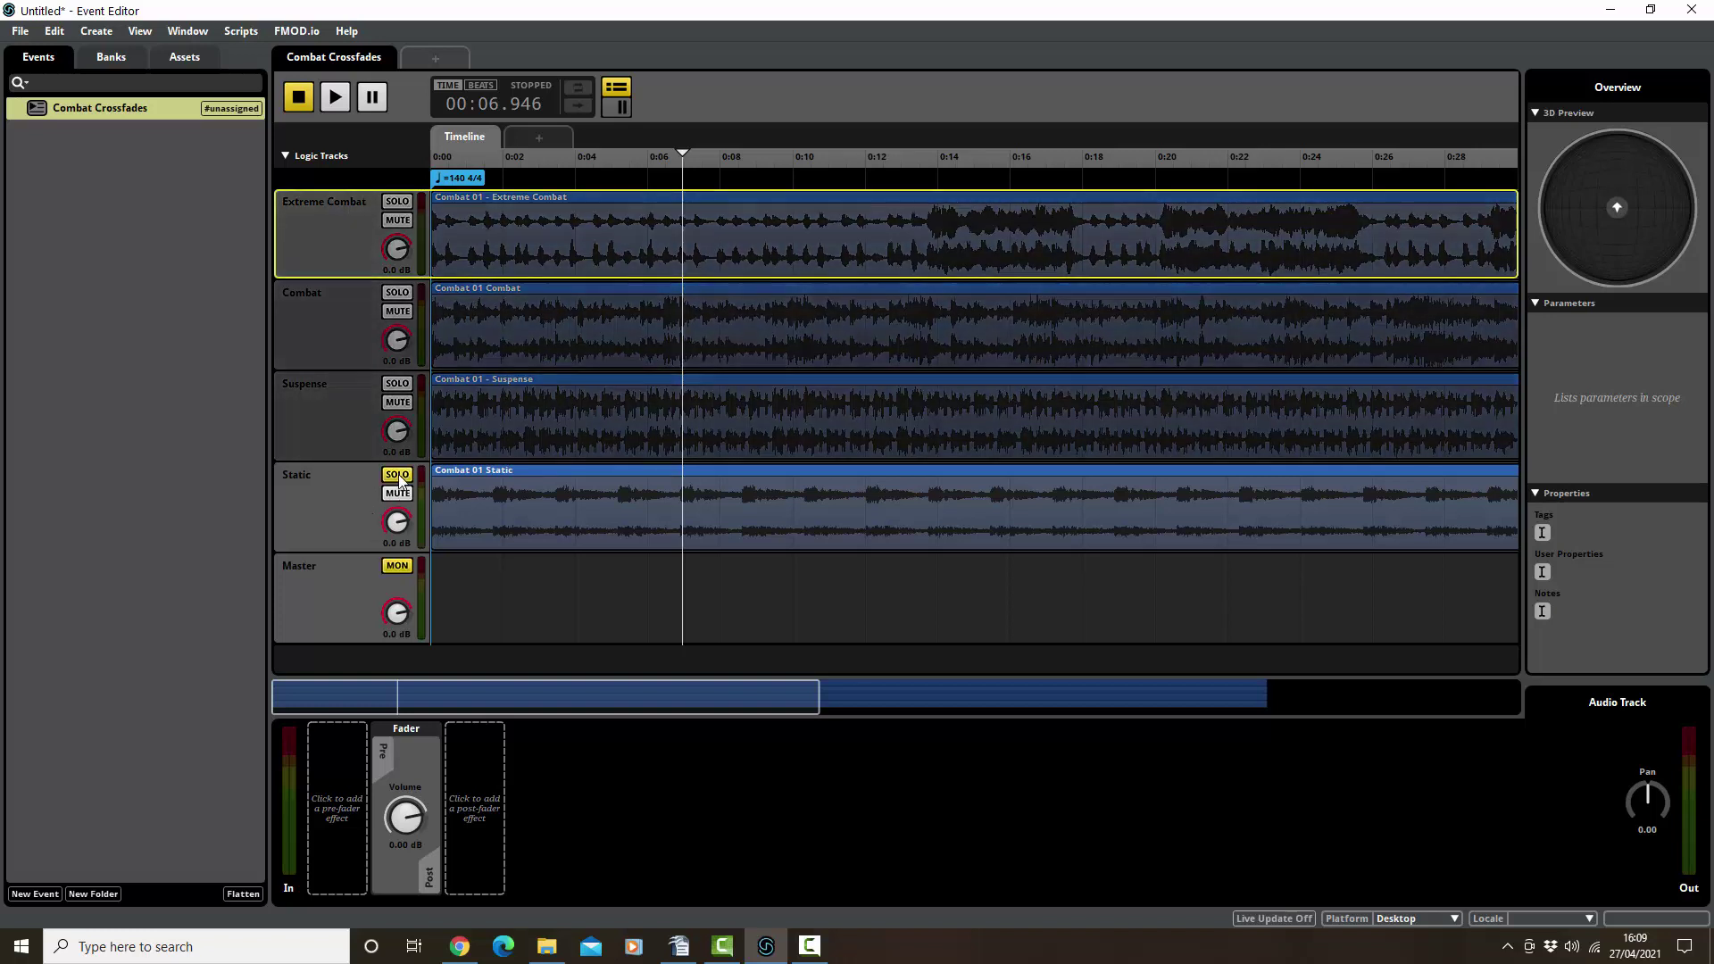
left_click(397, 383)
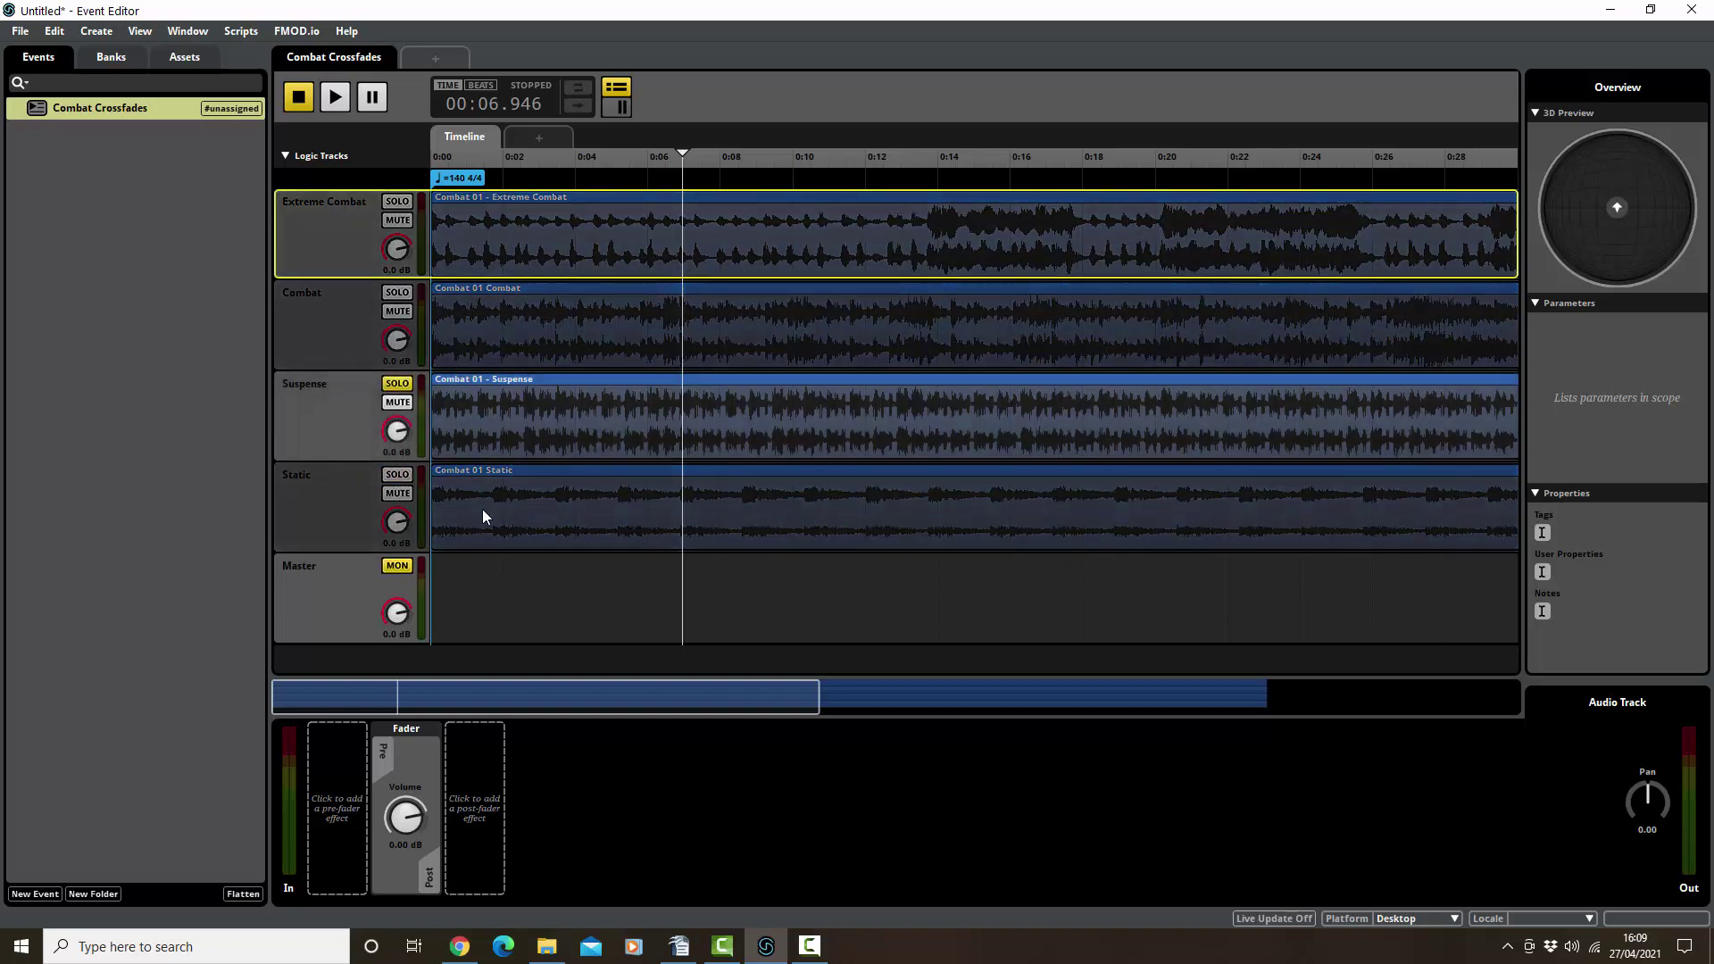
left_click(398, 383)
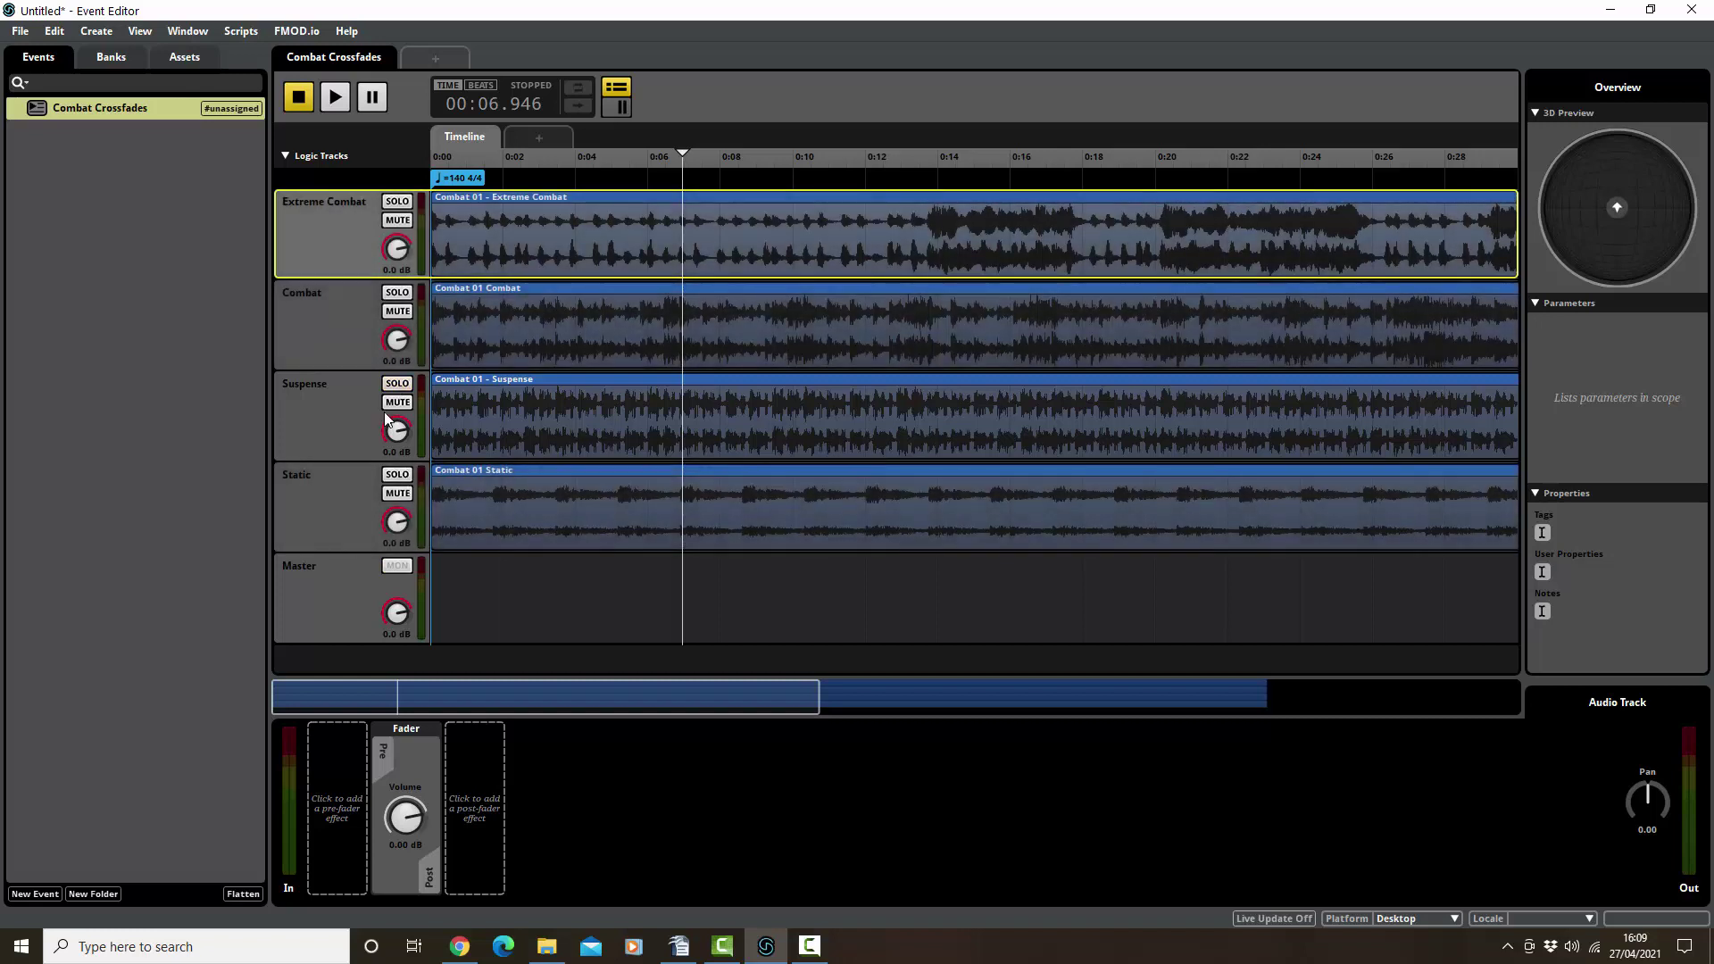
left_click(398, 475)
Play the soloed Static layer, jump to about 0:51, stop, and select the Static clip
key("space")
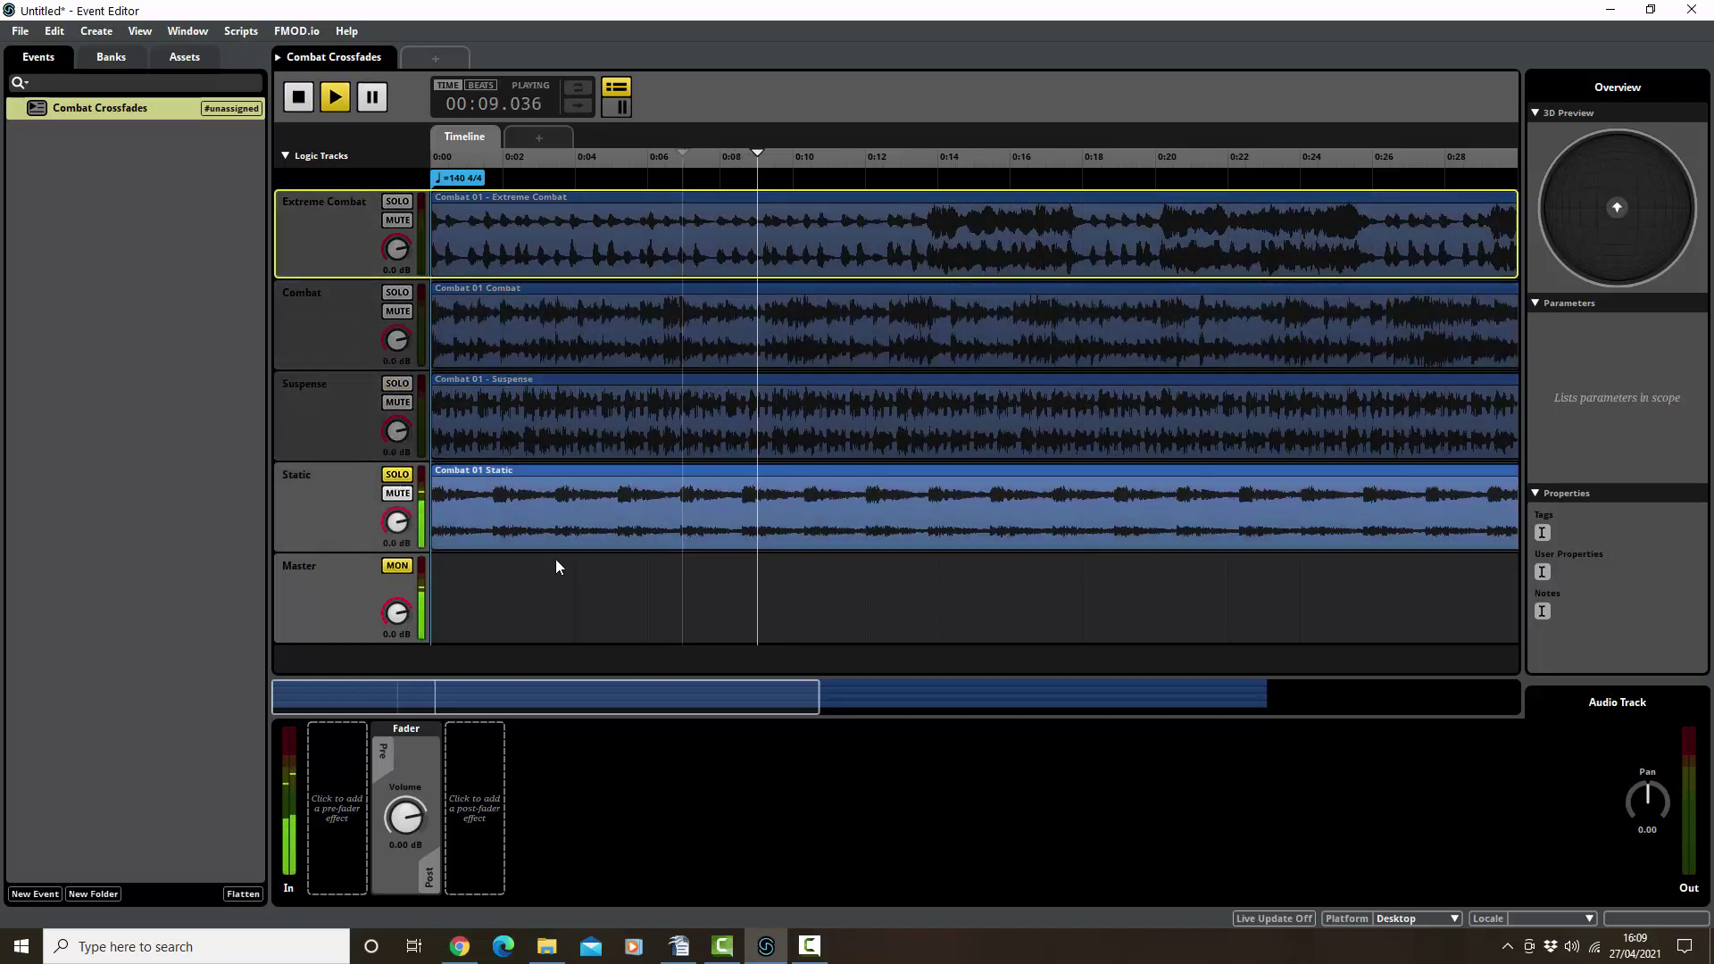
left_click_drag(571, 699, 1170, 700)
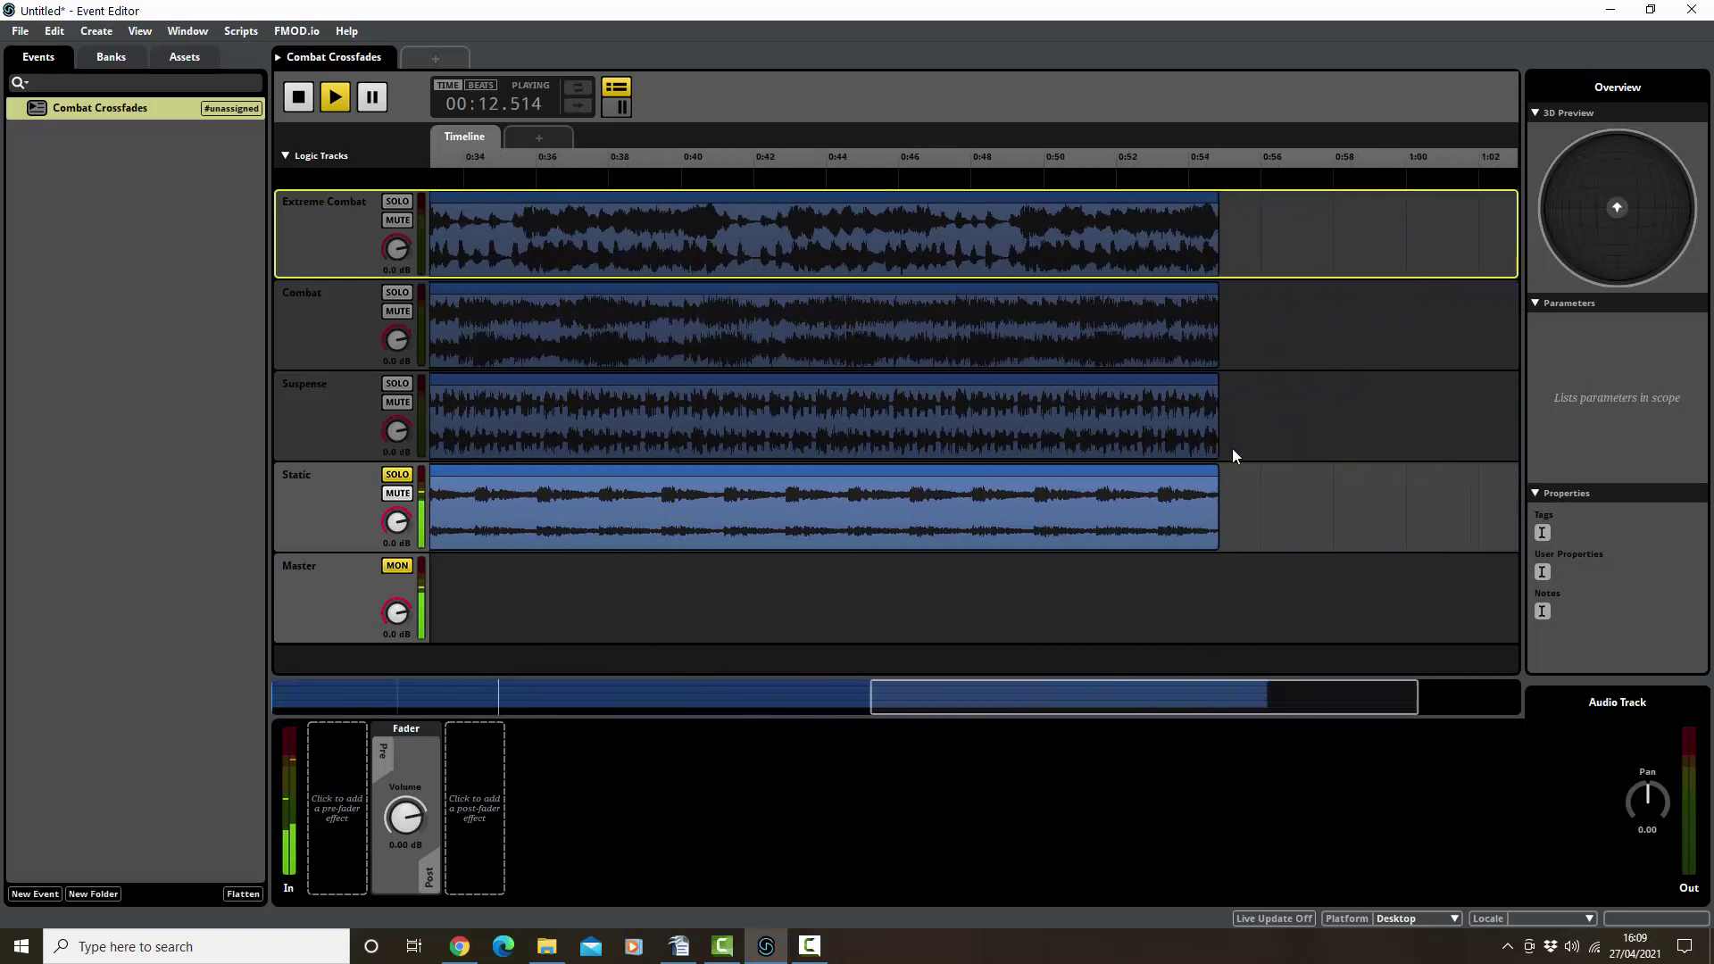
left_click(1115, 169)
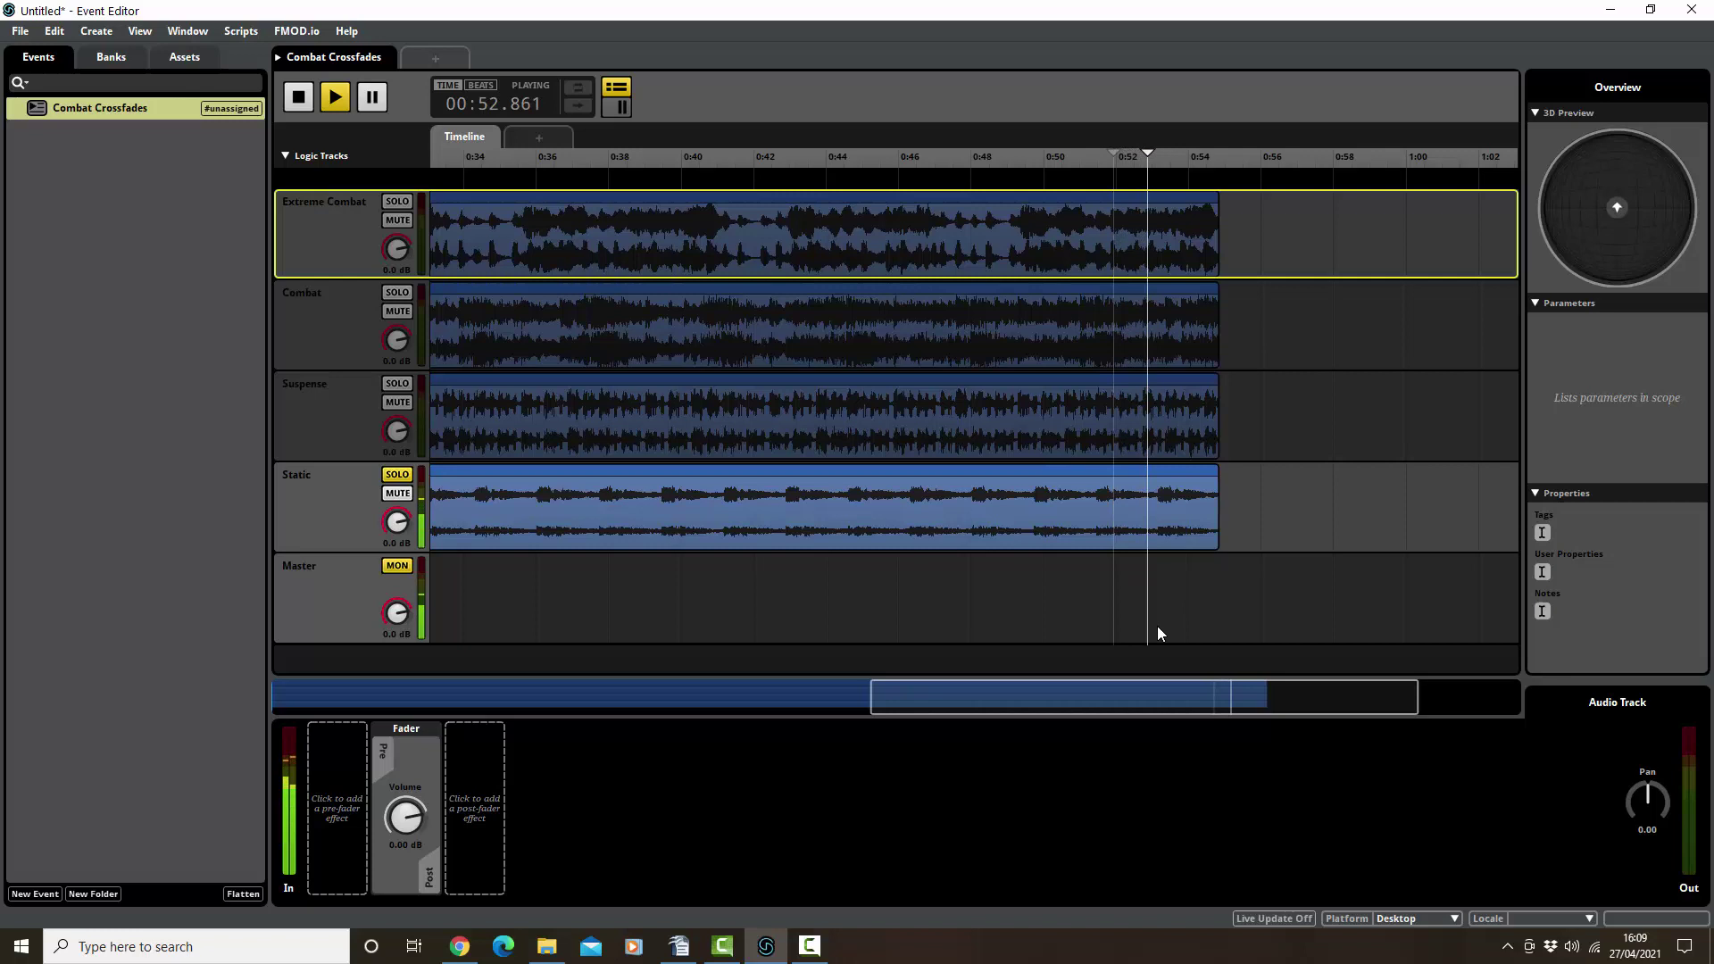
key("space")
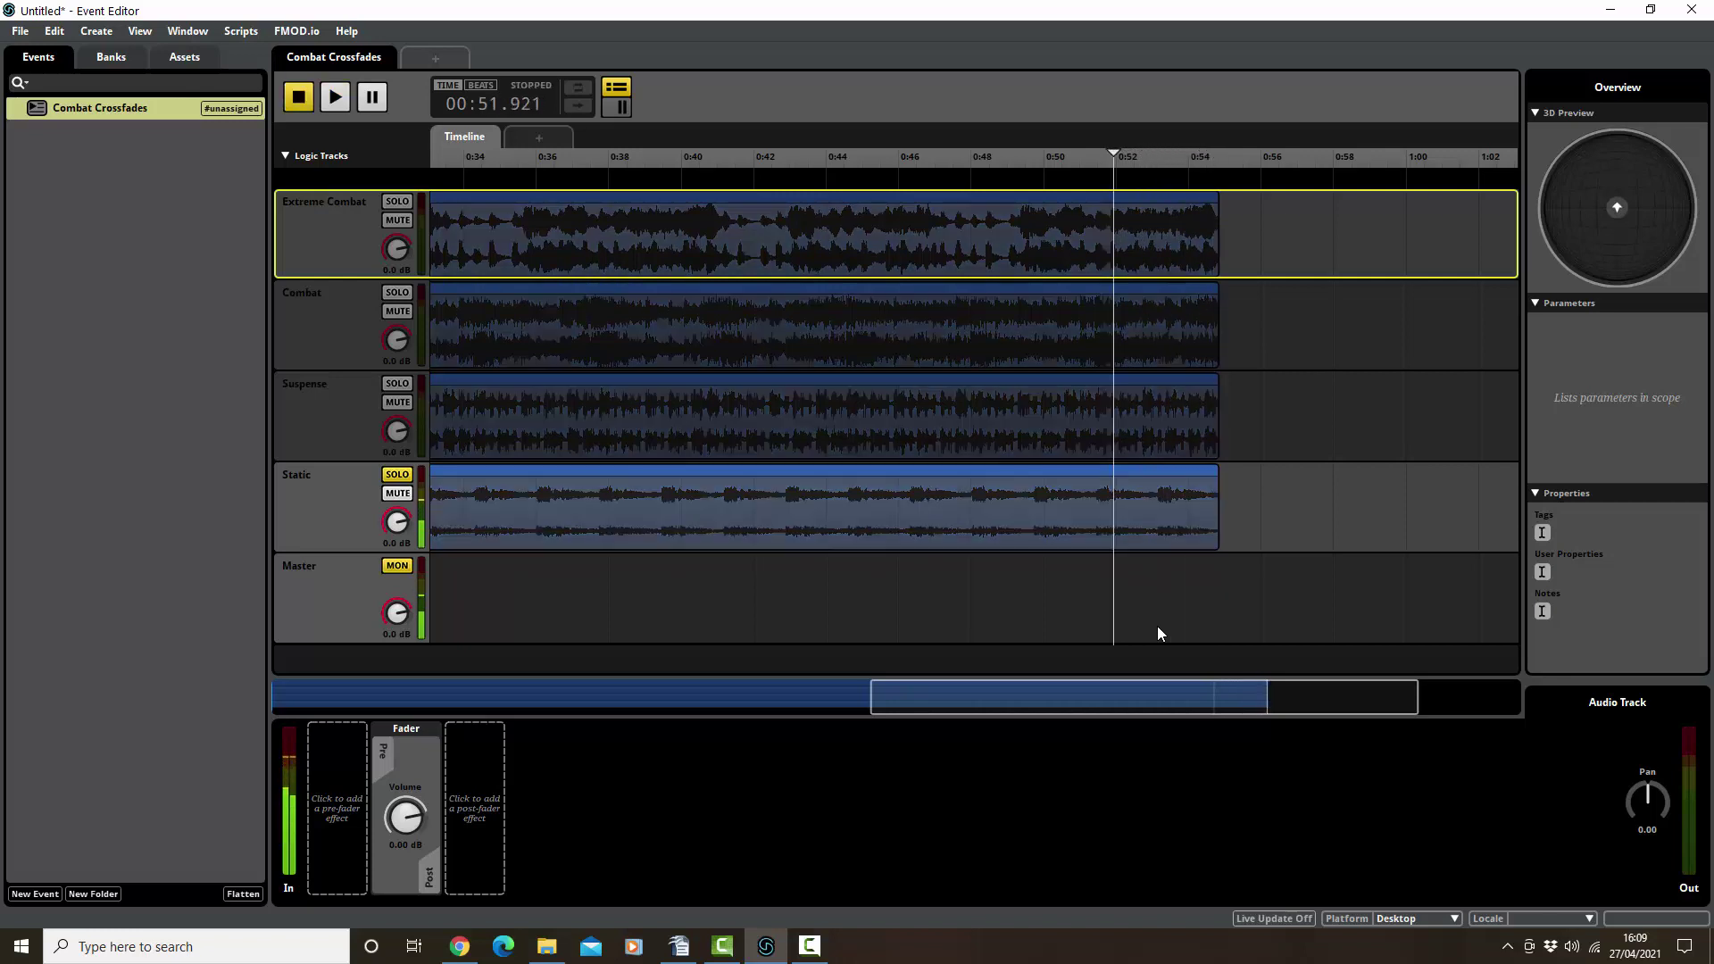
left_click(761, 503)
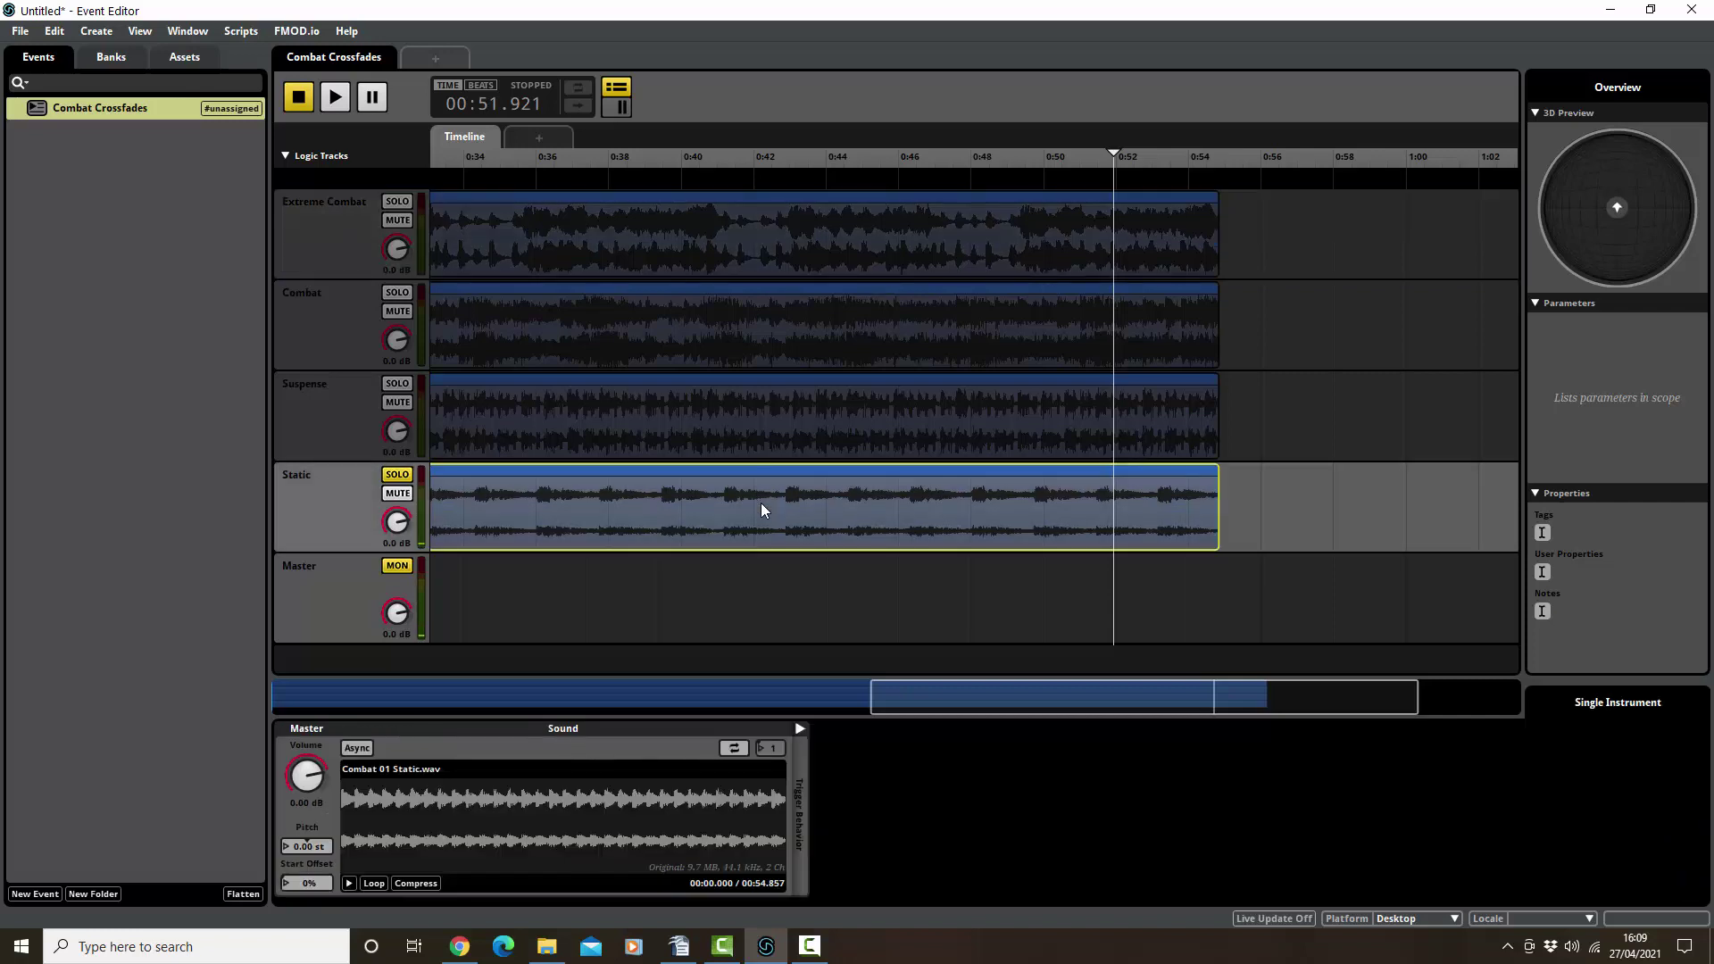
right_click(755, 489)
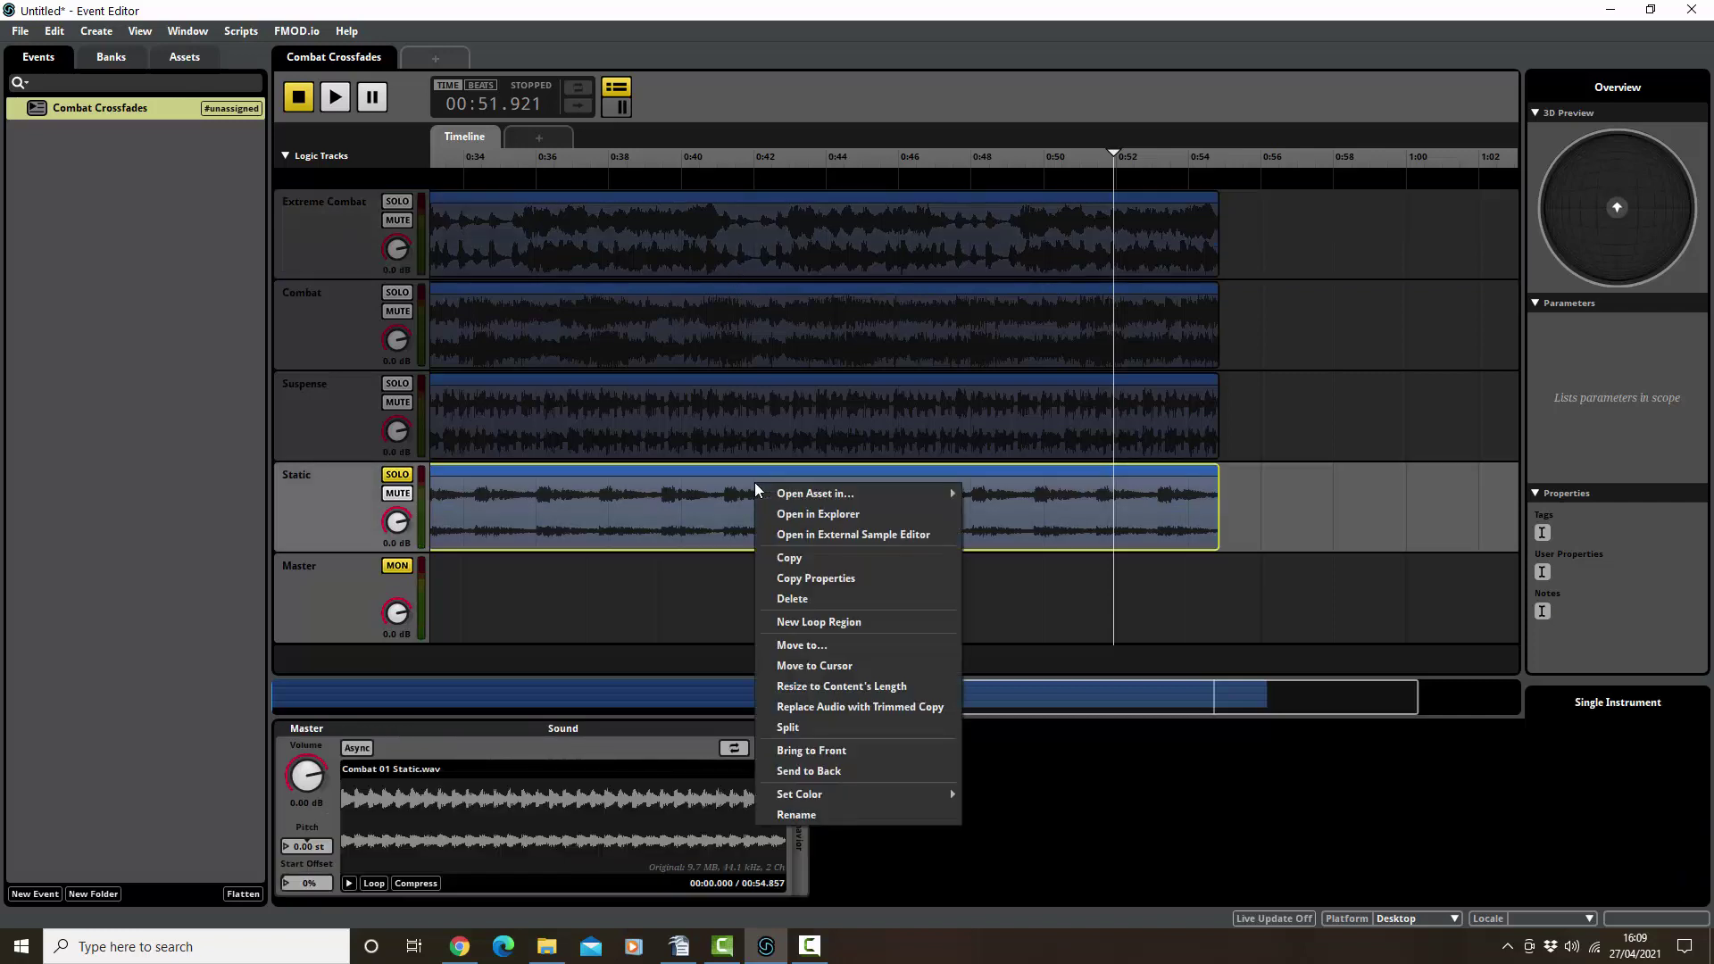
left_click(817, 622)
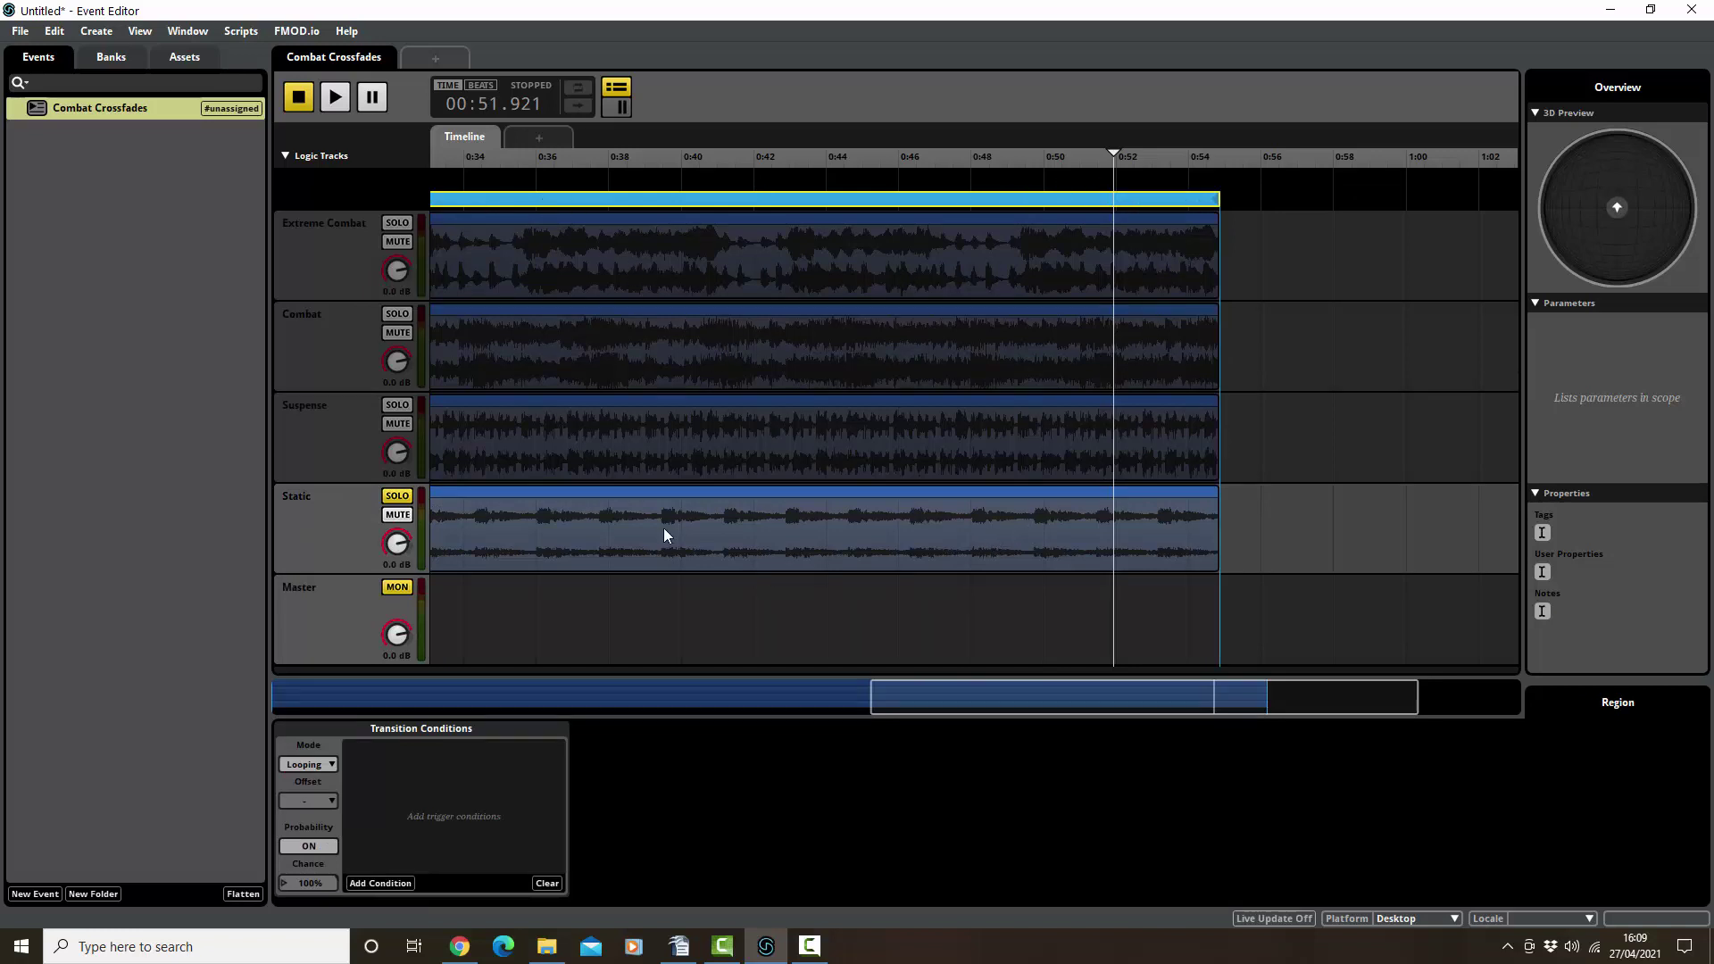
key("space")
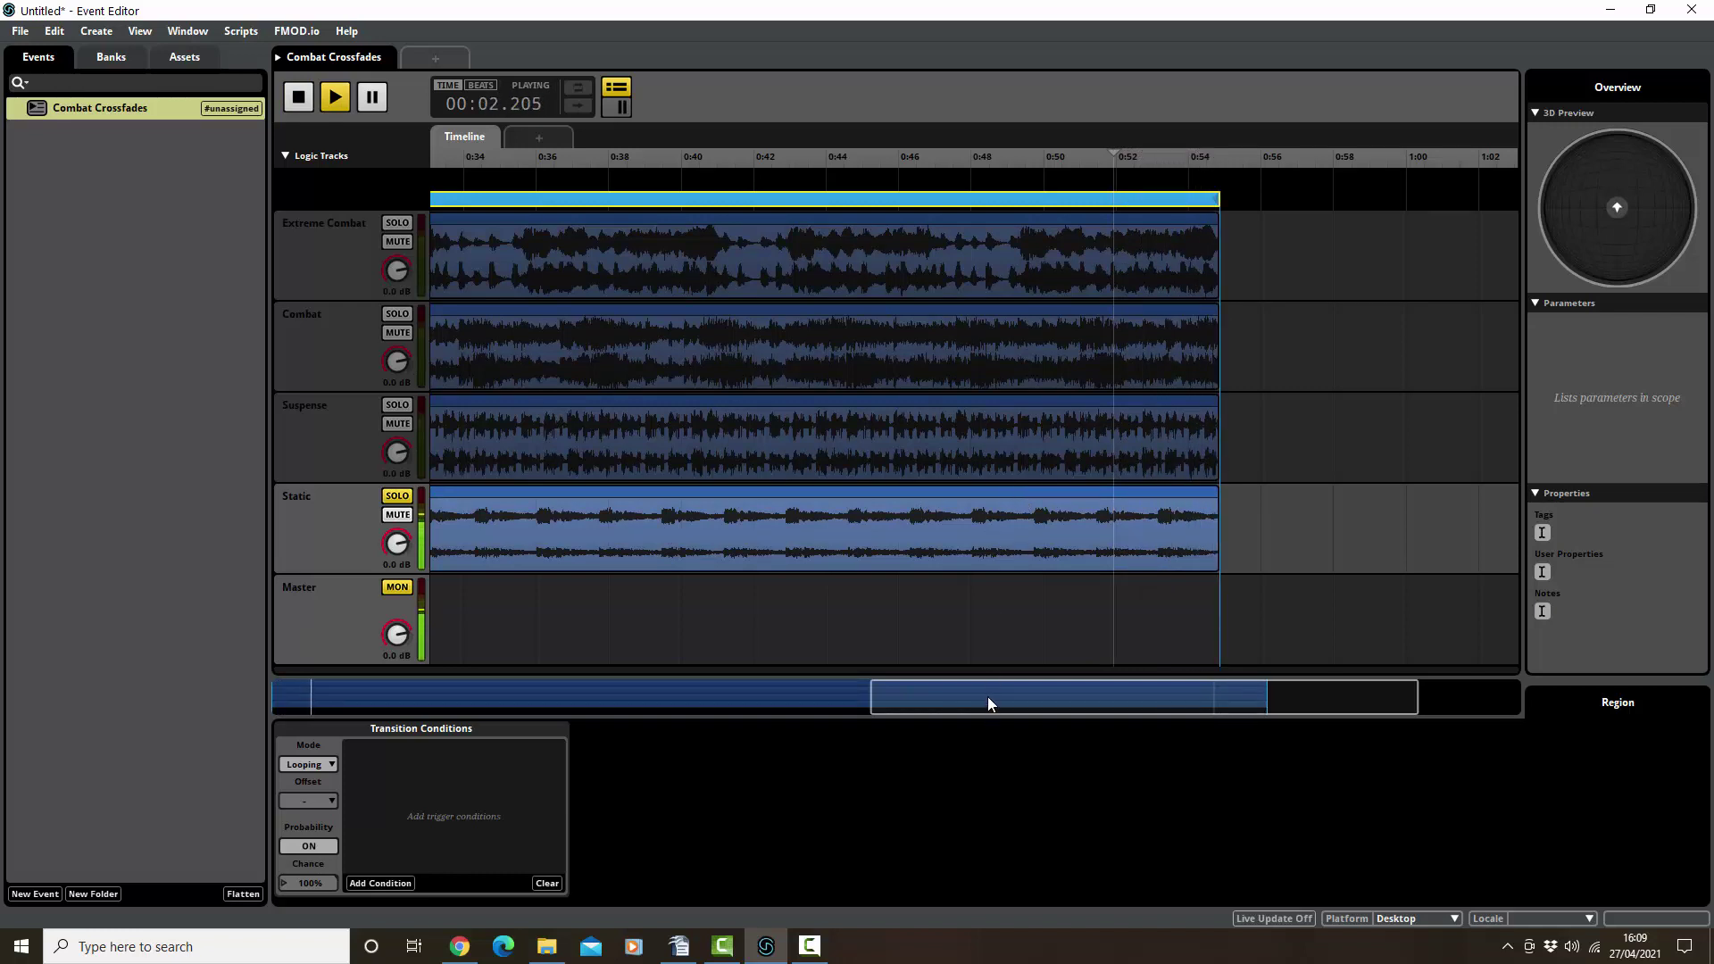
left_click_drag(987, 698, 389, 698)
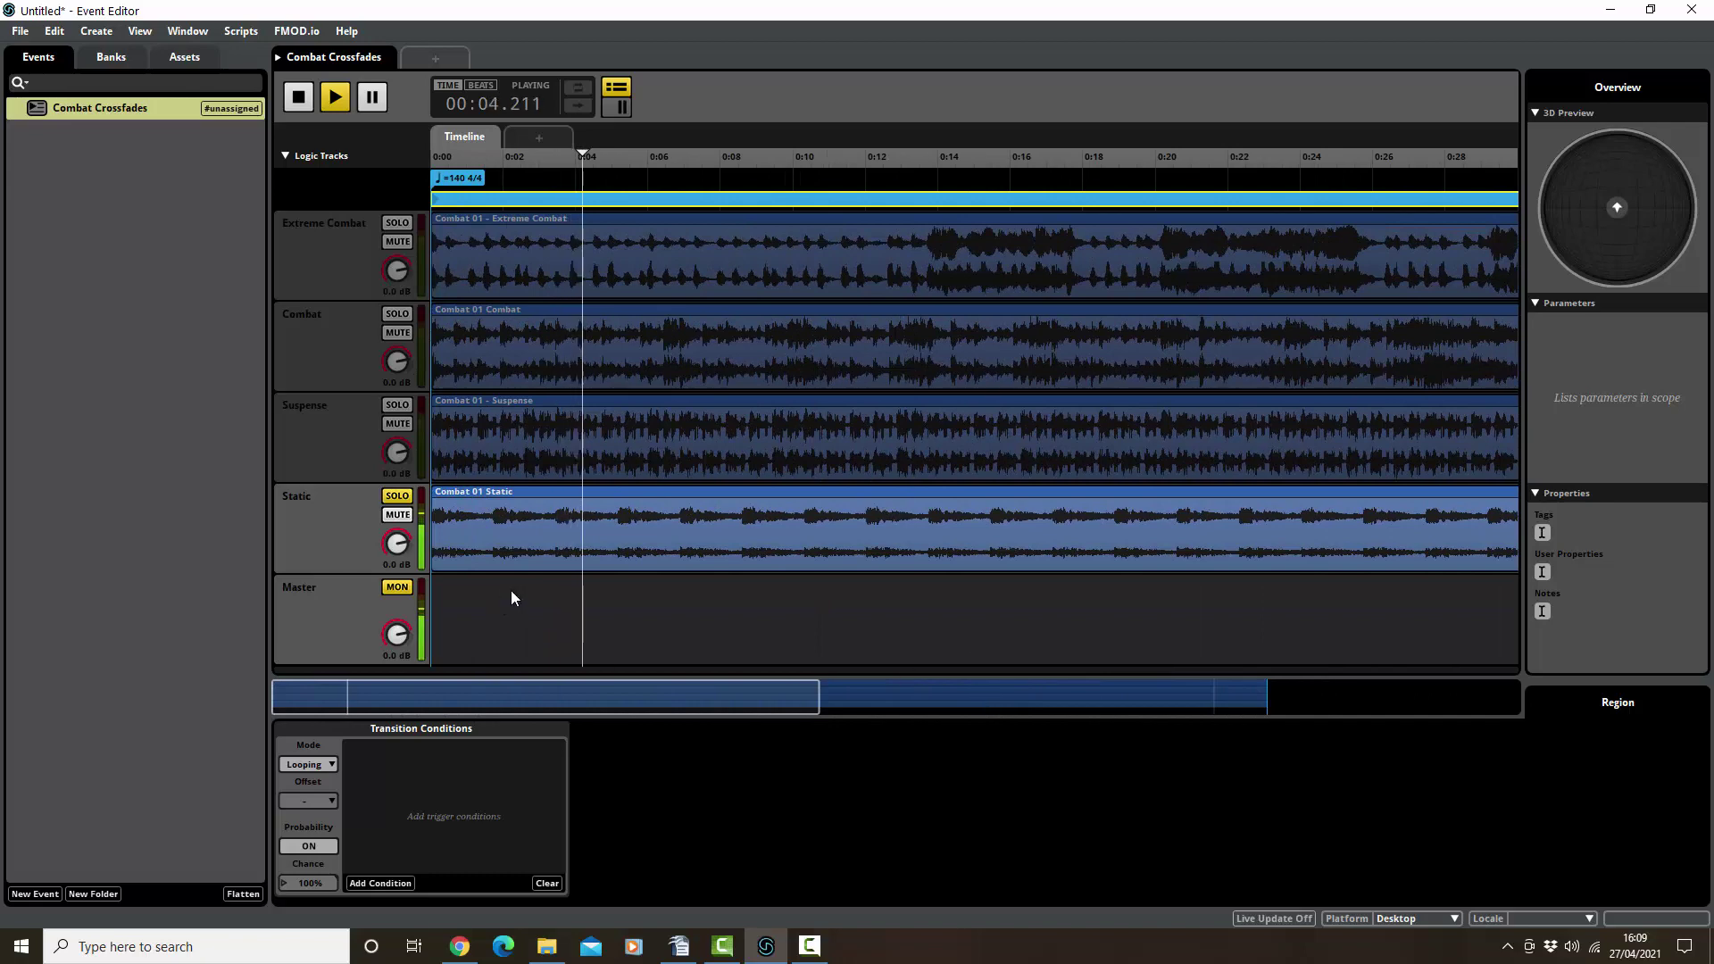
key("space")
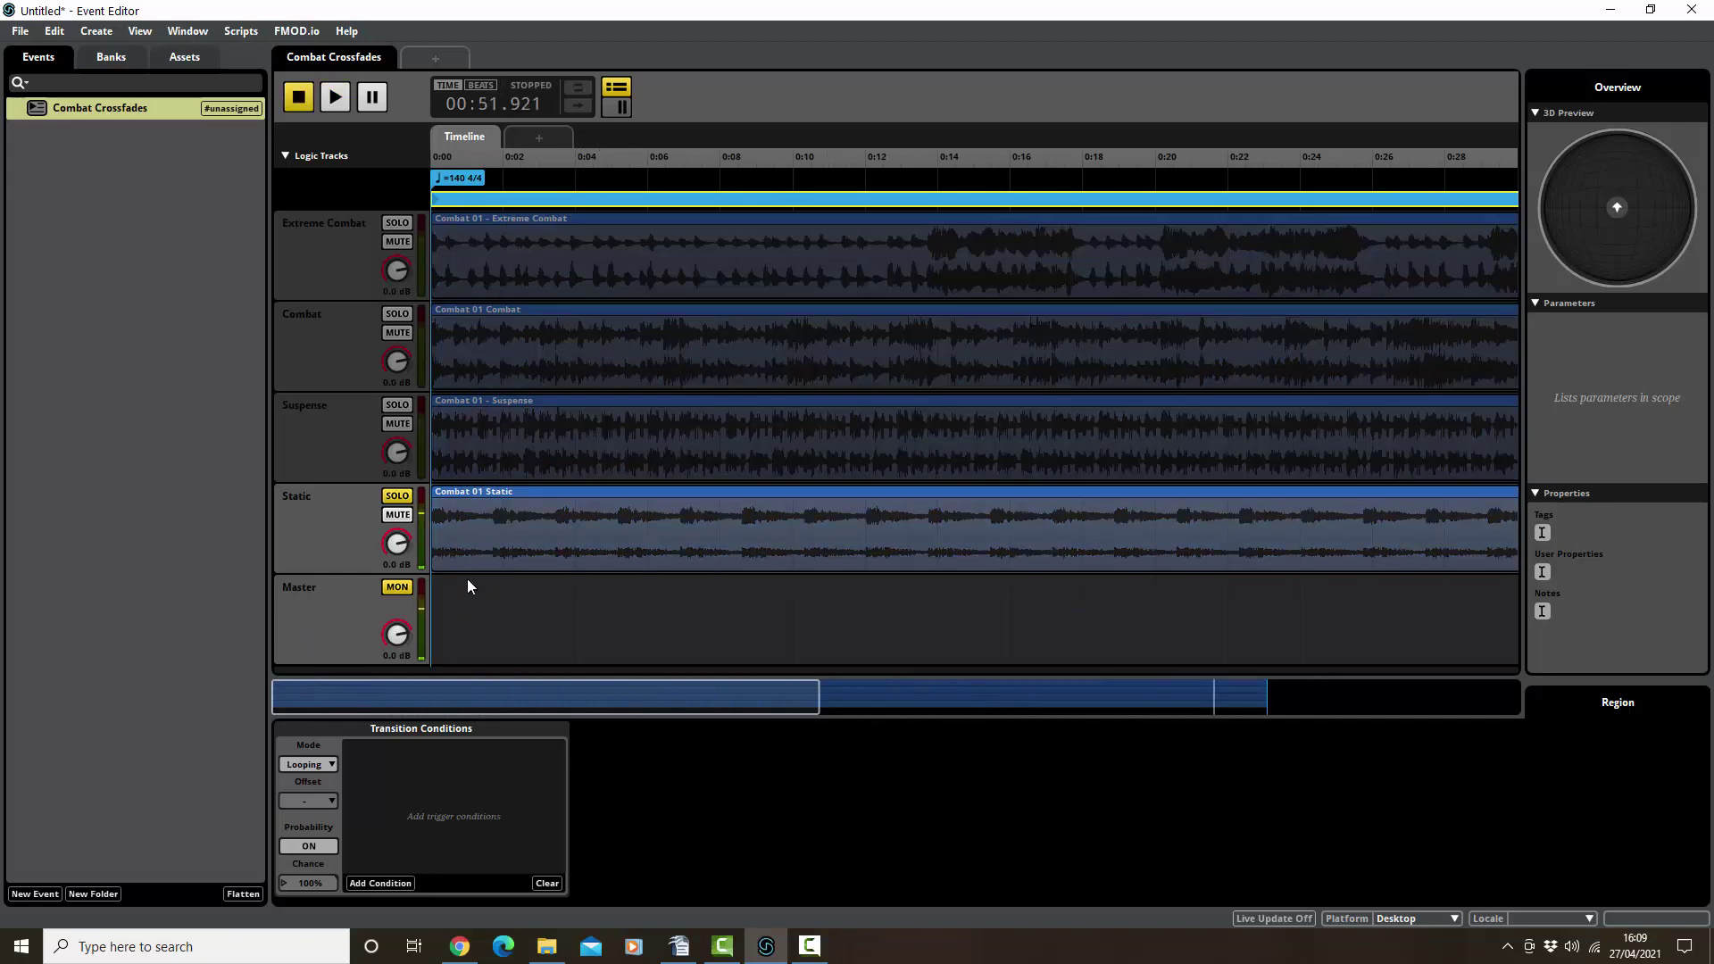
Unsolo Static, mute Extreme Combat, Combat and Suspense, and start playback
left_click(398, 497)
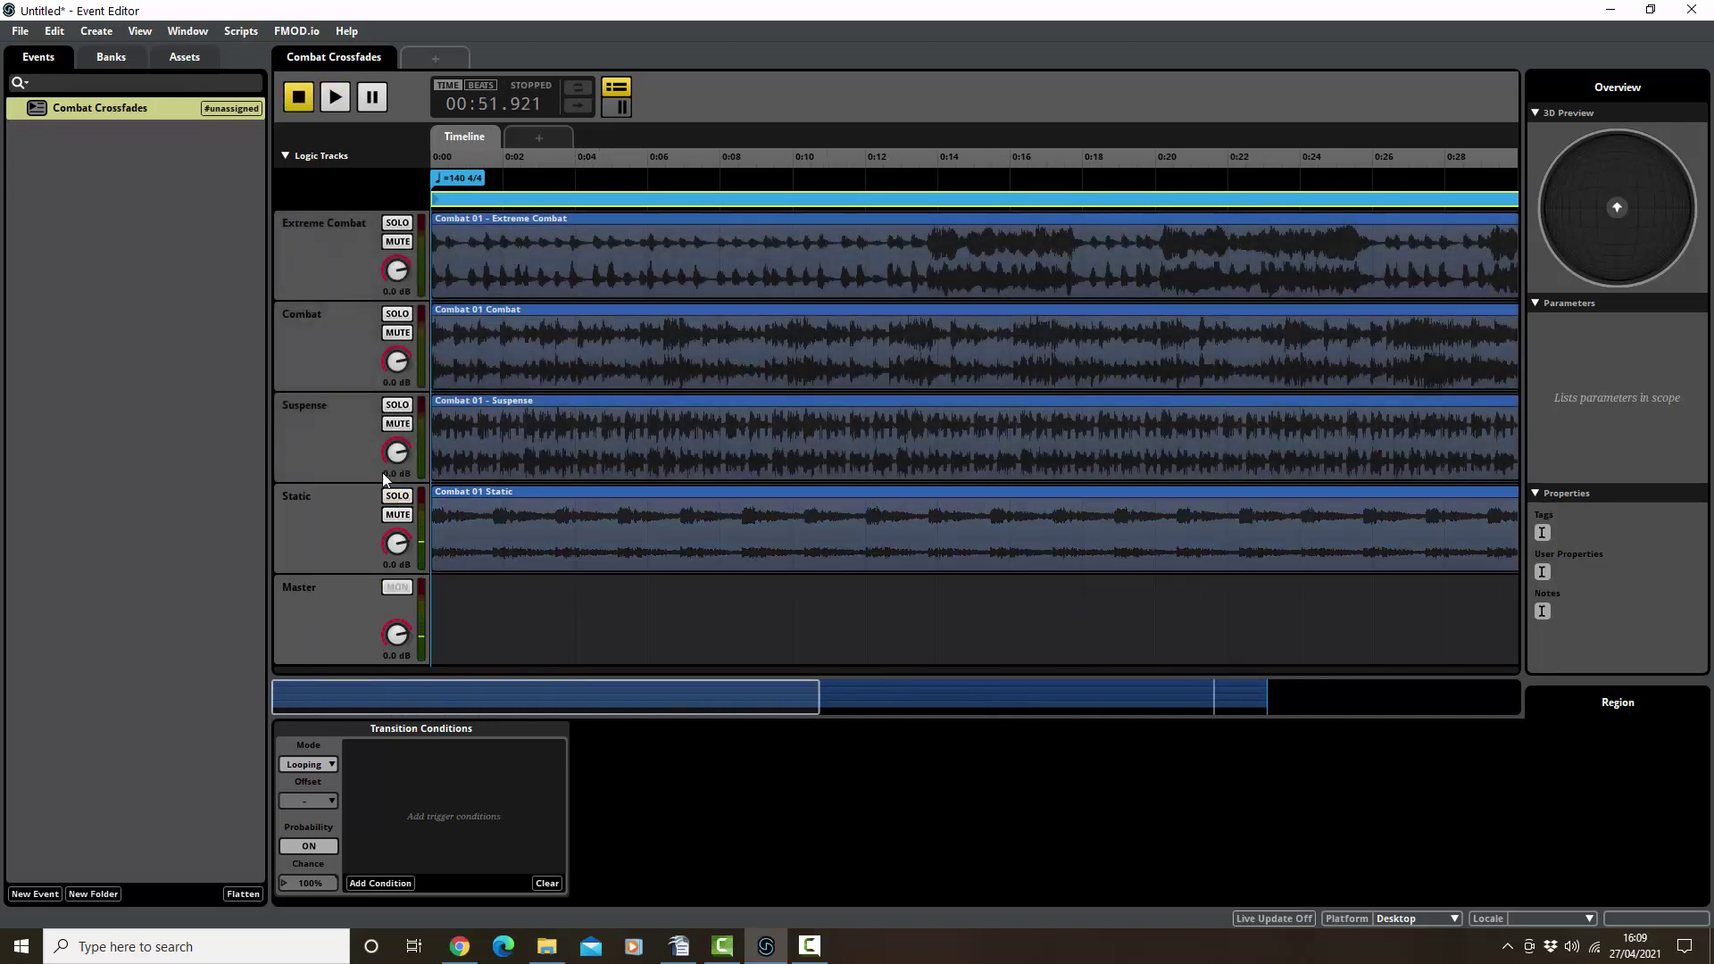
left_click(398, 243)
left_click(398, 333)
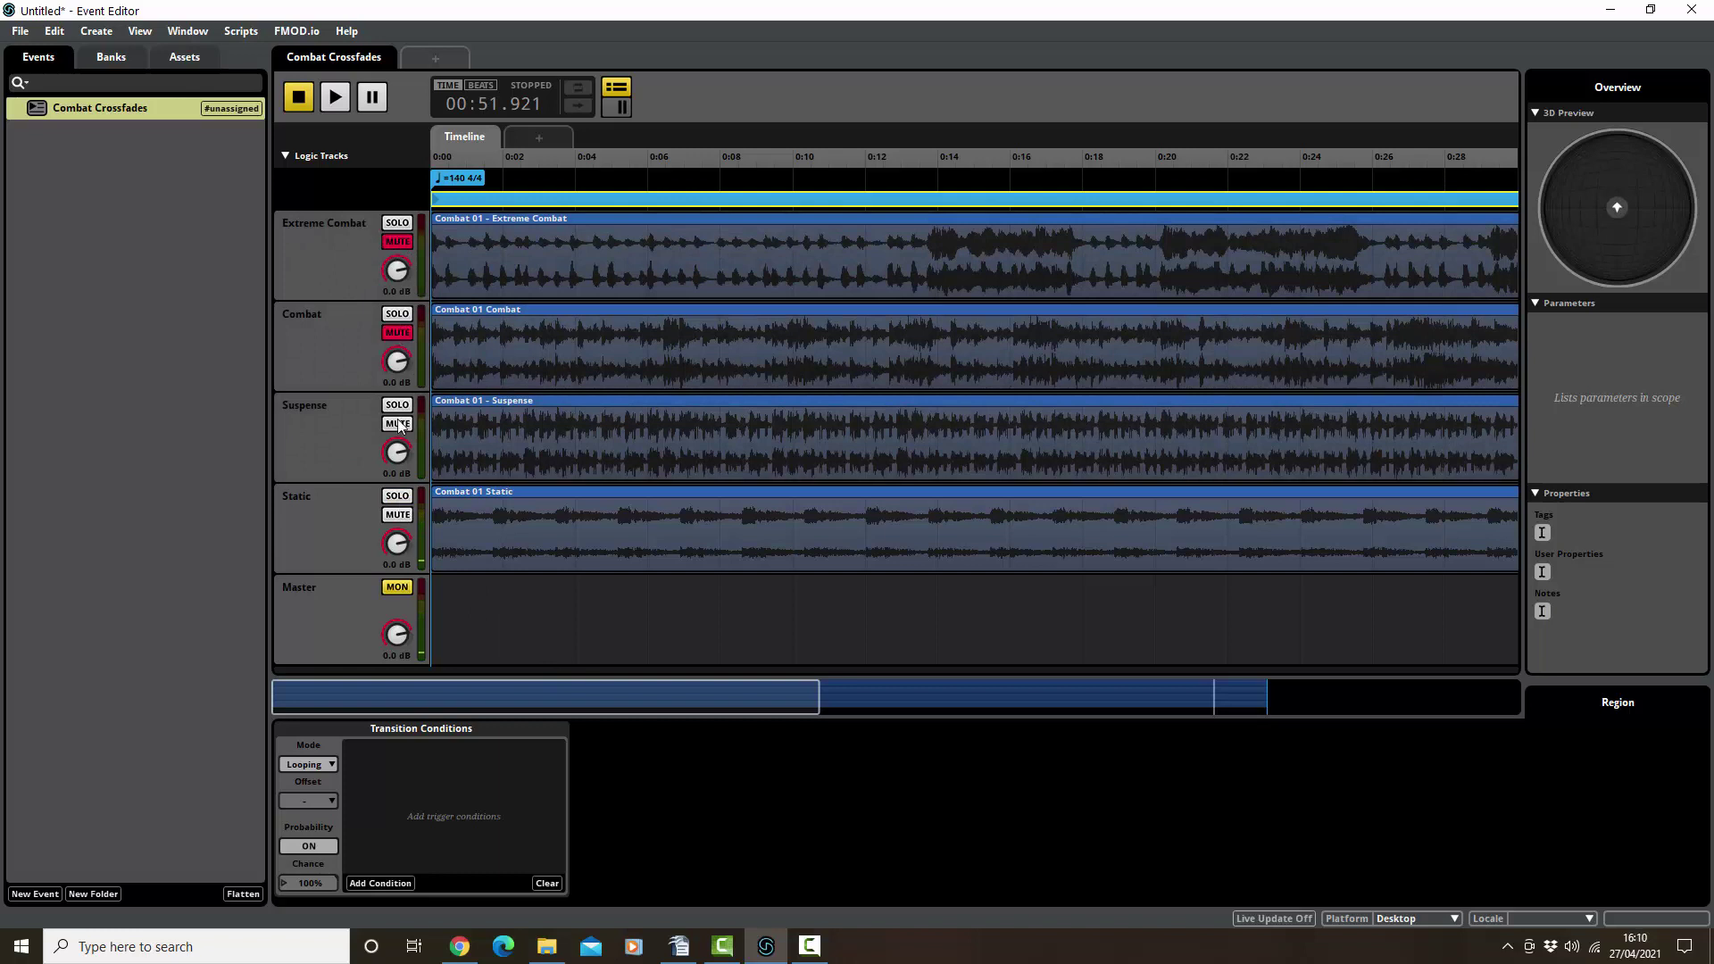
left_click(398, 424)
key("space")
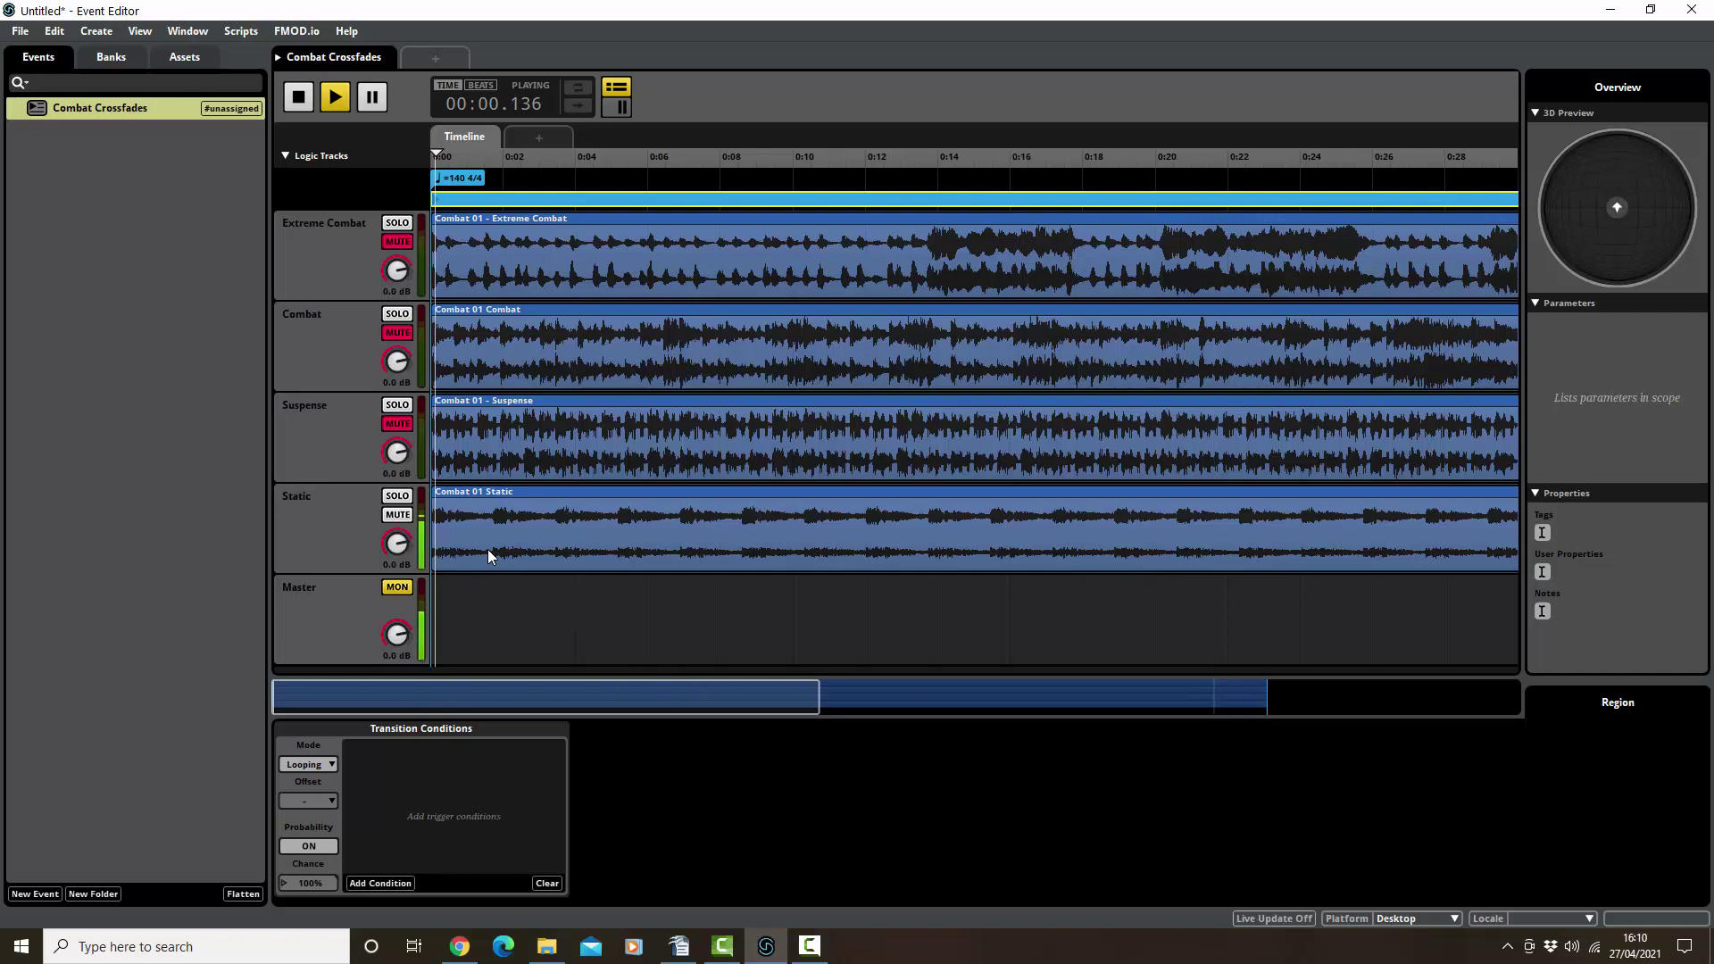
Unmute Suspense, Combat and Extreme Combat one by one during playback, then stop
left_click(398, 424)
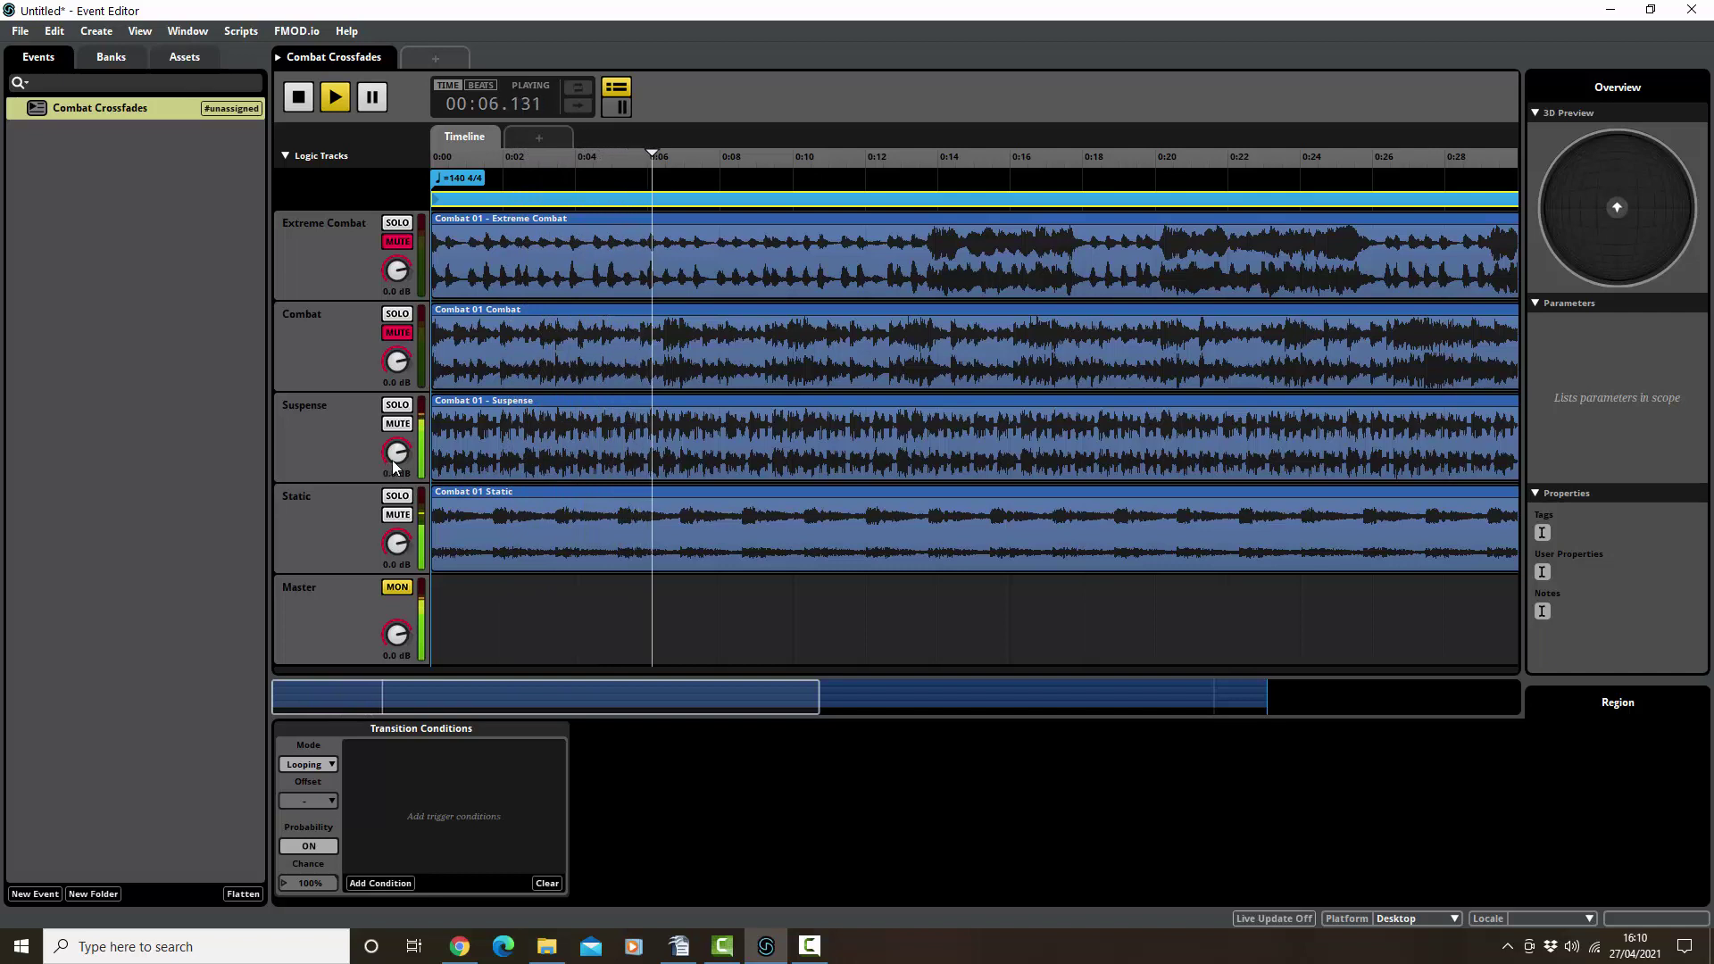
left_click(398, 332)
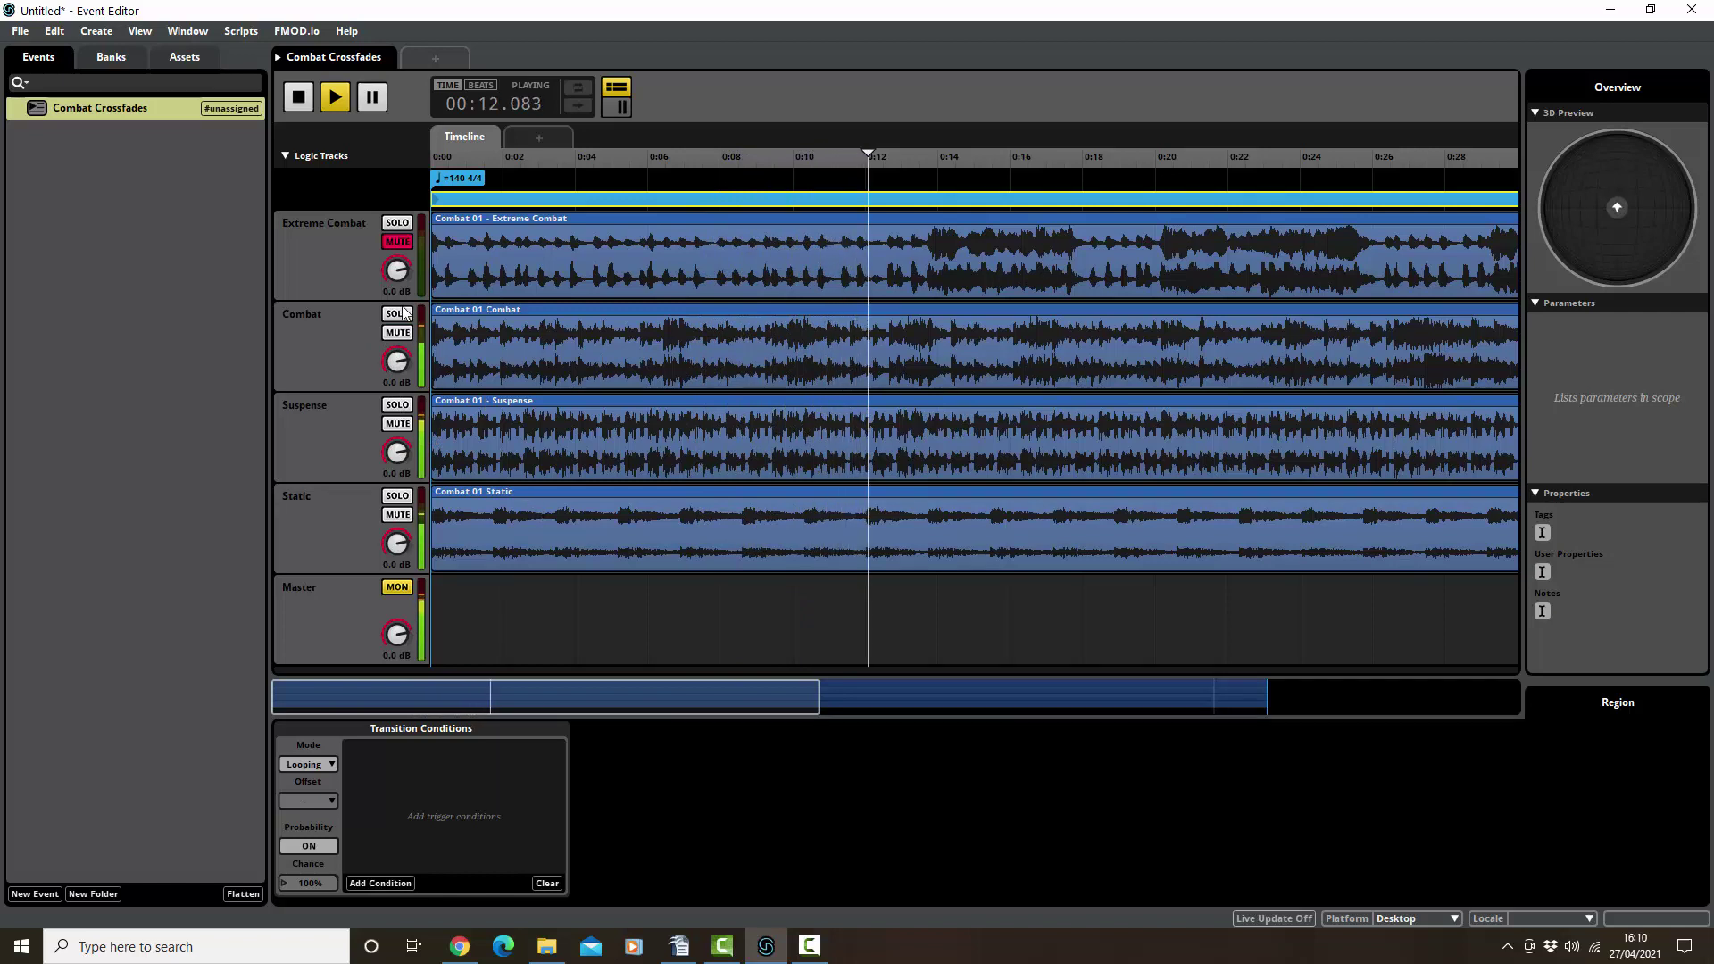
left_click(397, 241)
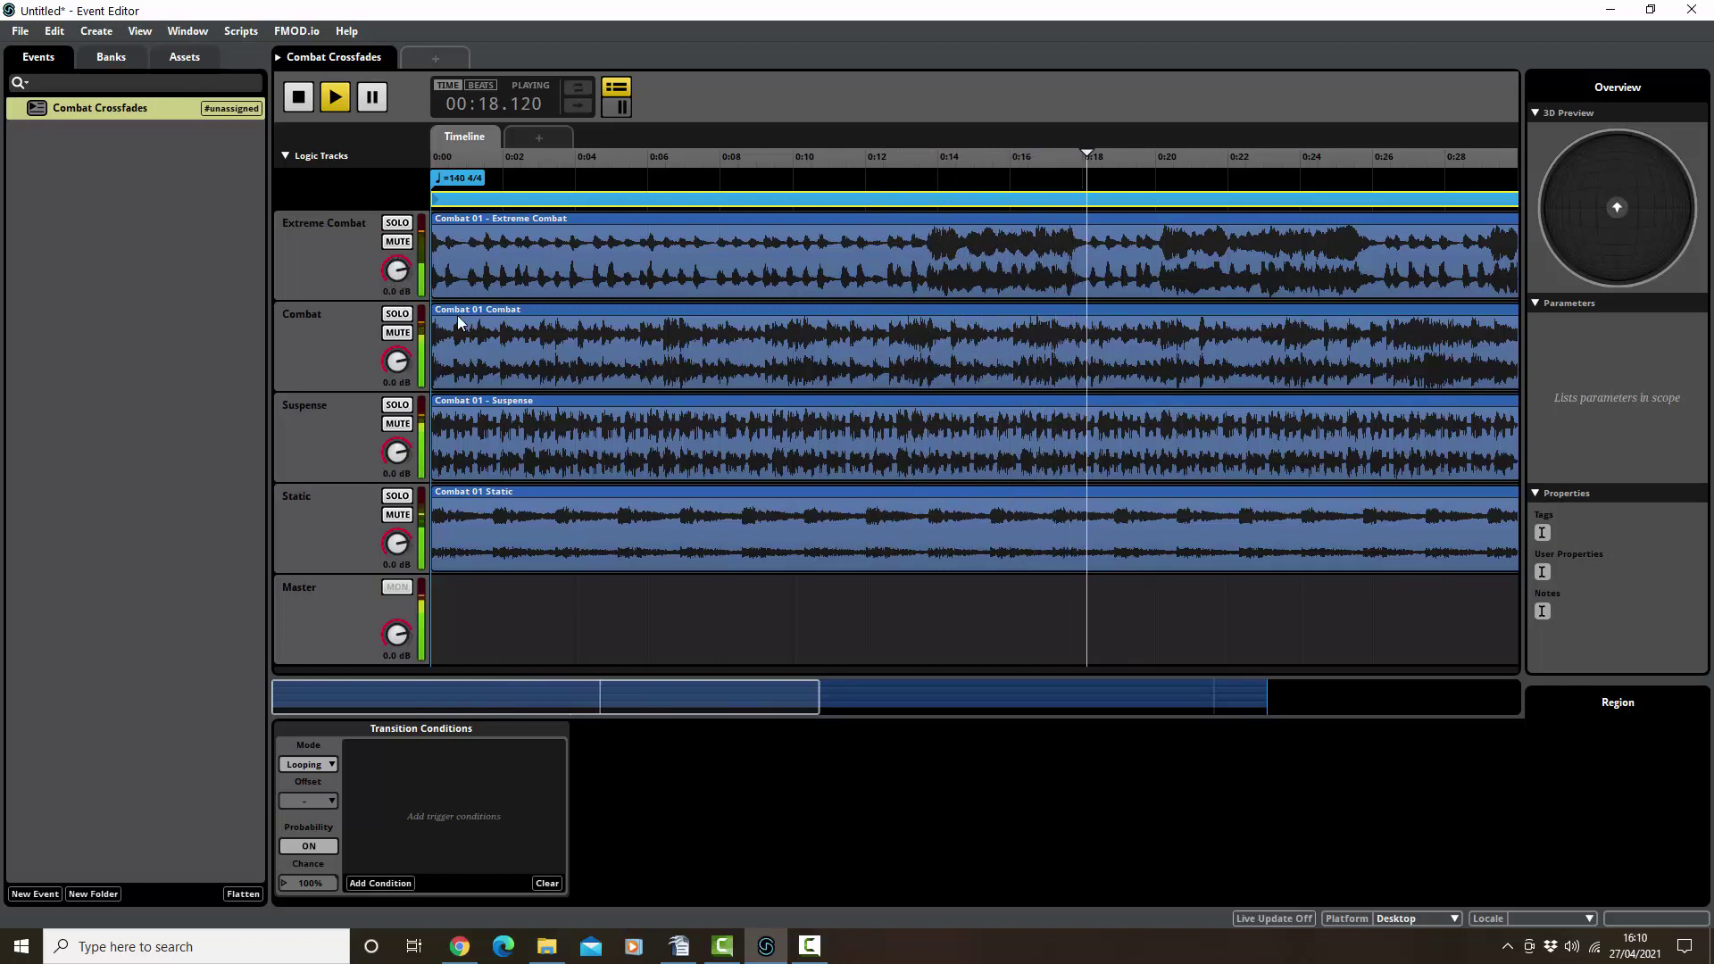
key("space")
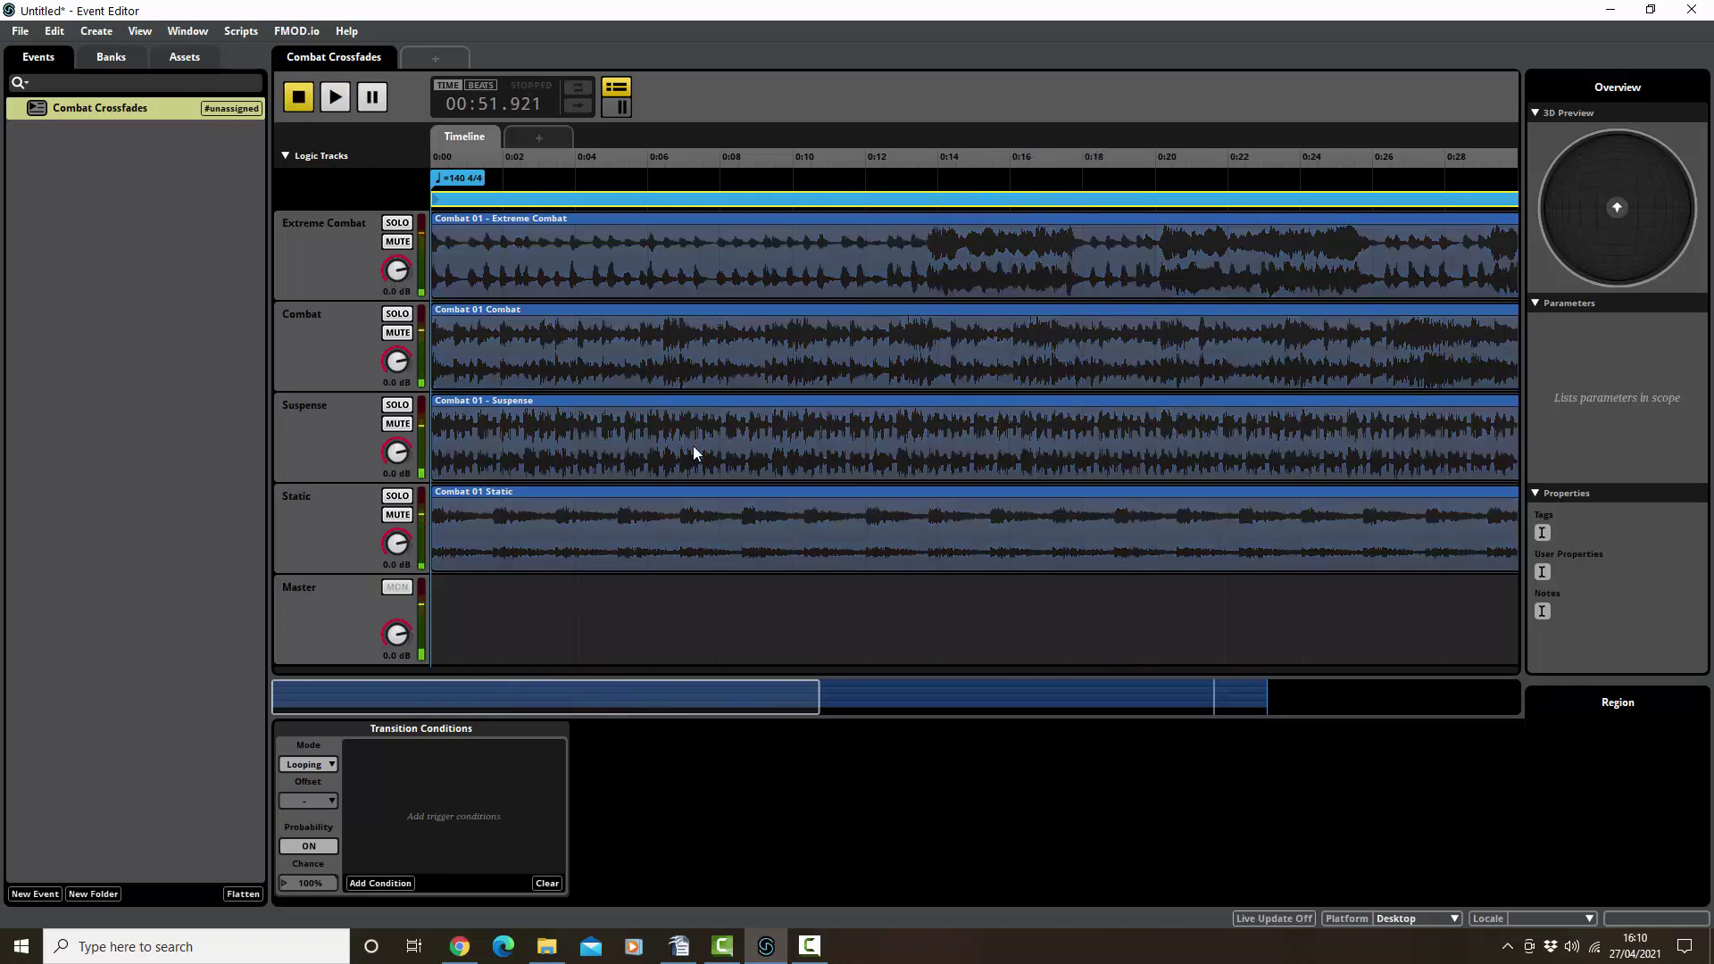
mouse_move(728, 687)
left_mouse_down()
mouse_move(1000, 695)
mouse_move(735, 698)
left_mouse_up()
Add a new event parameter named Intensity via Create > Add Parameter
left_click(90, 32)
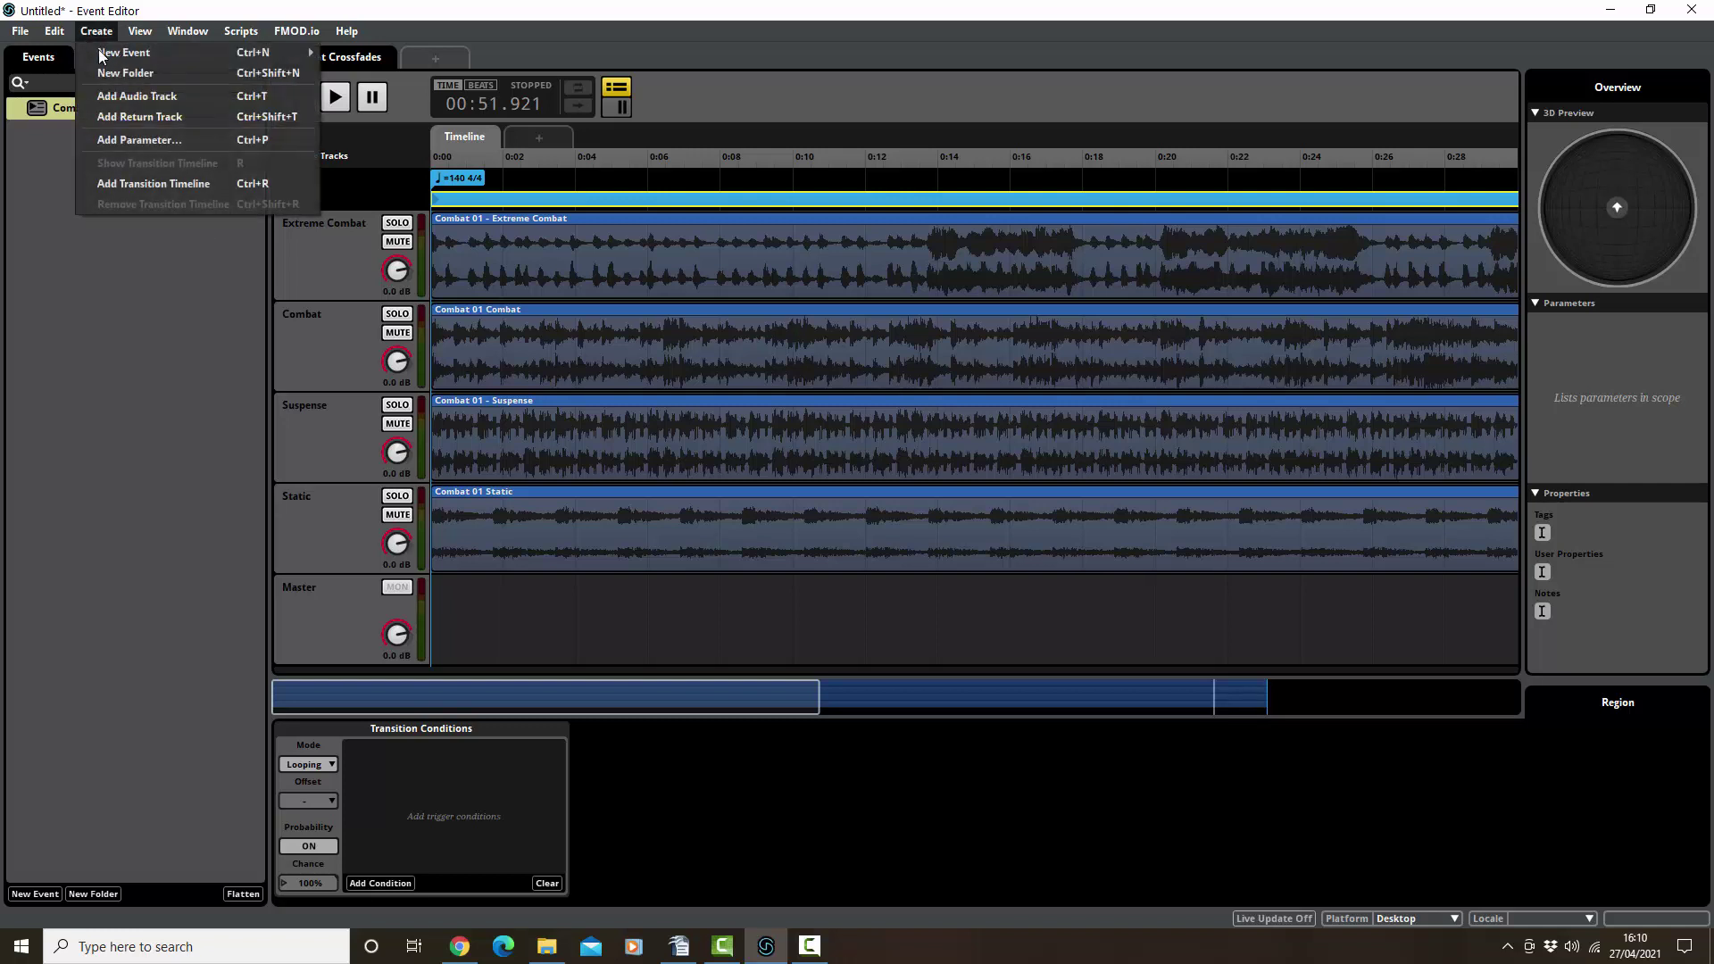
left_click(137, 140)
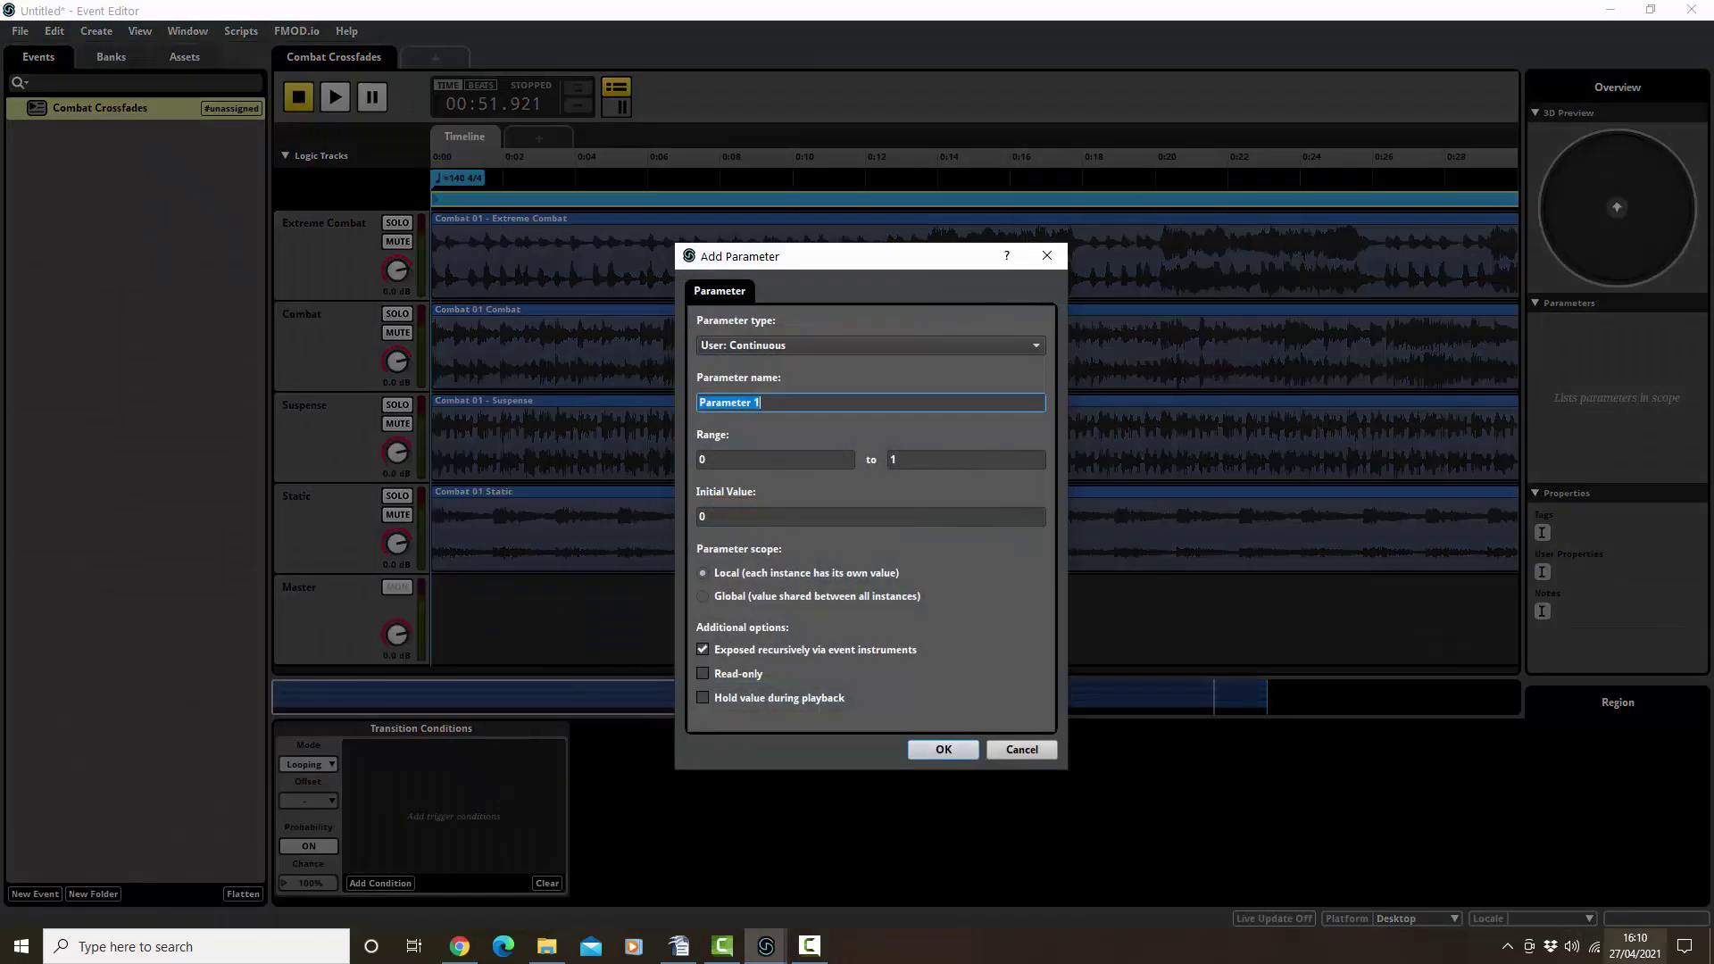
key("BackSpace")
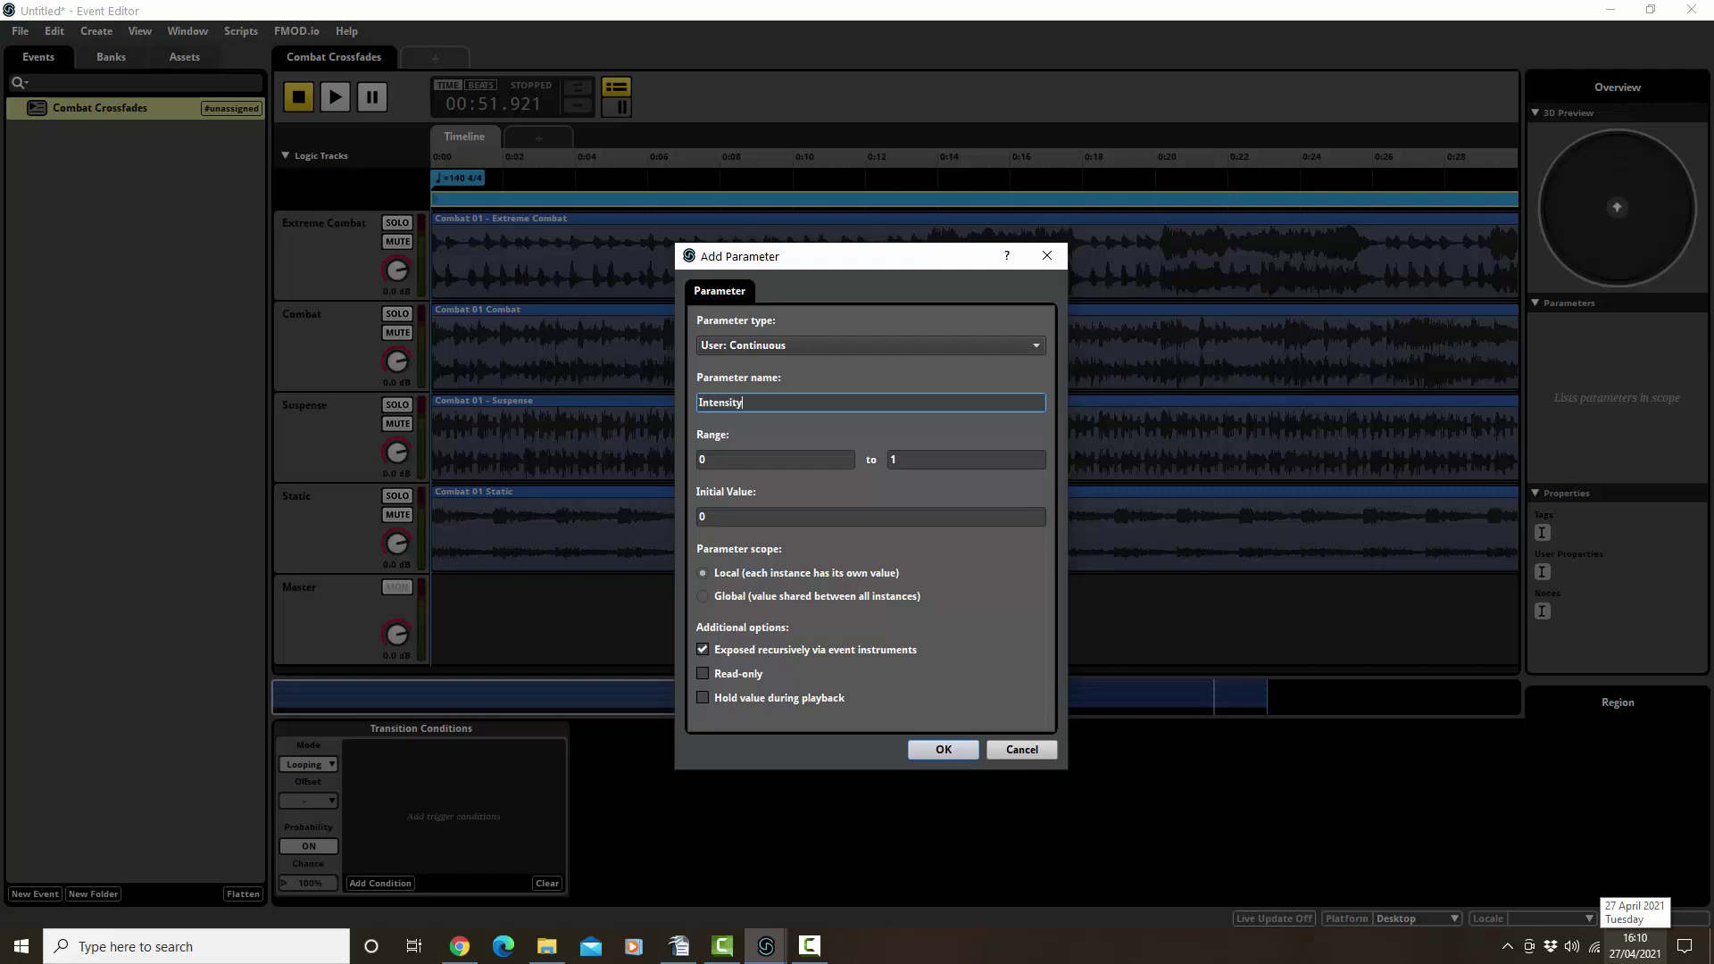
left_click(939, 752)
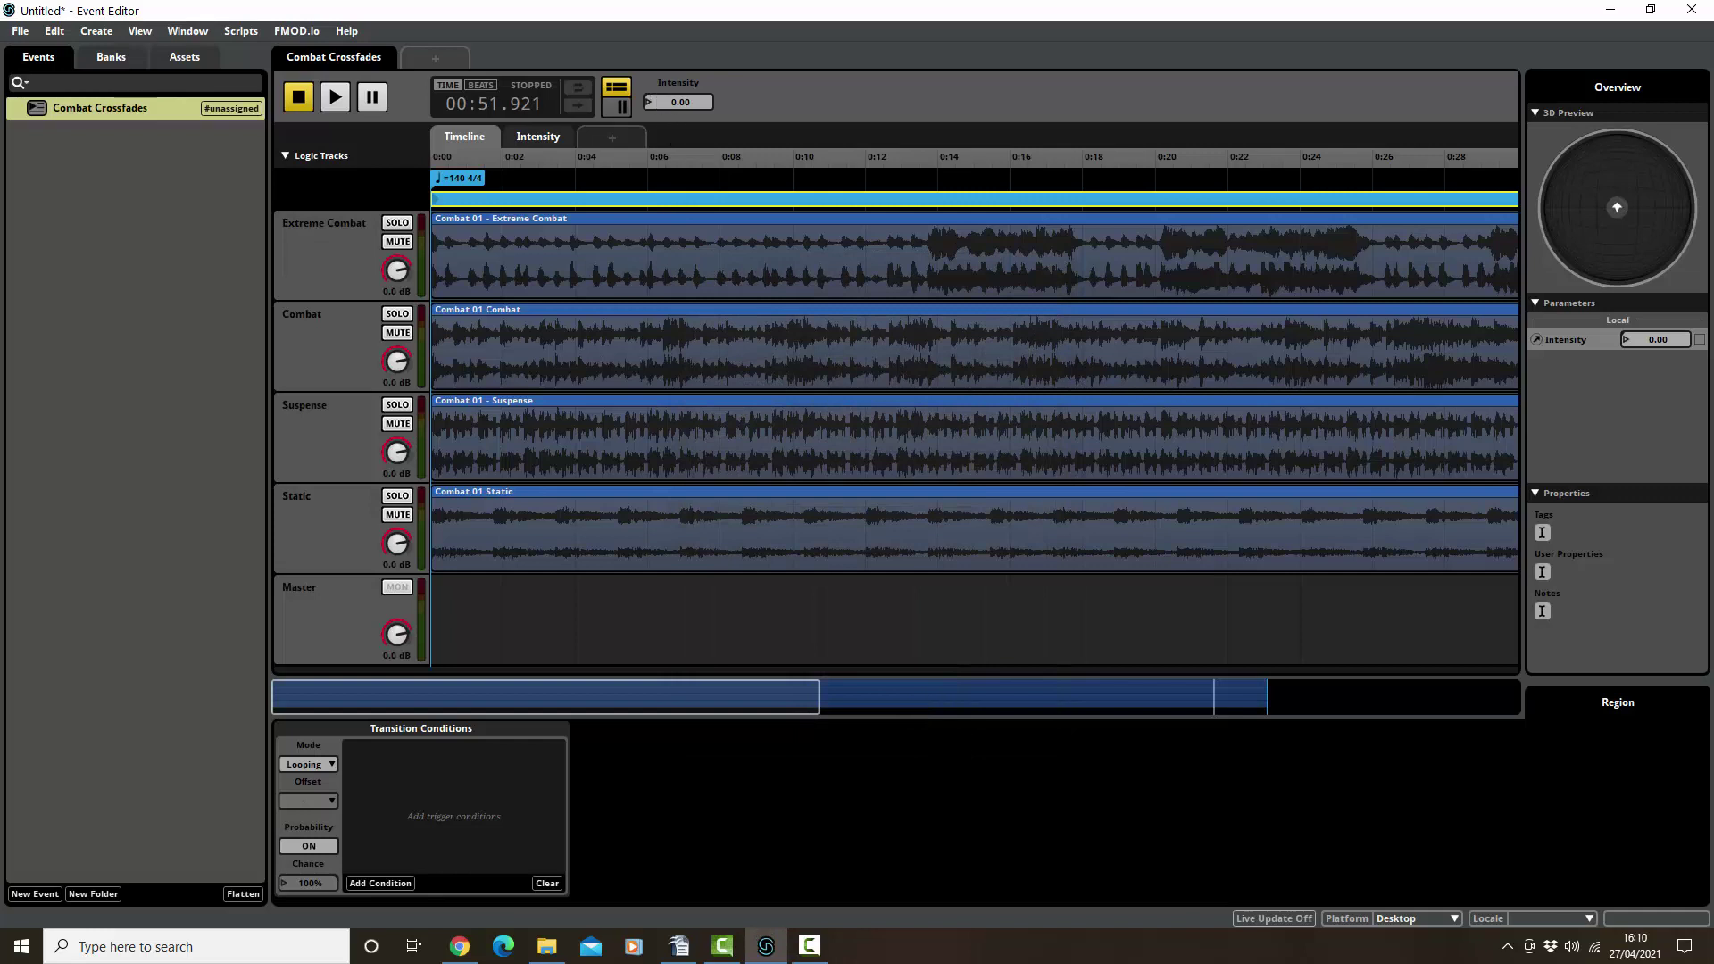
Set the Intensity parameter value to 0.4
left_click_drag(639, 108, 651, 108)
double_click(685, 105)
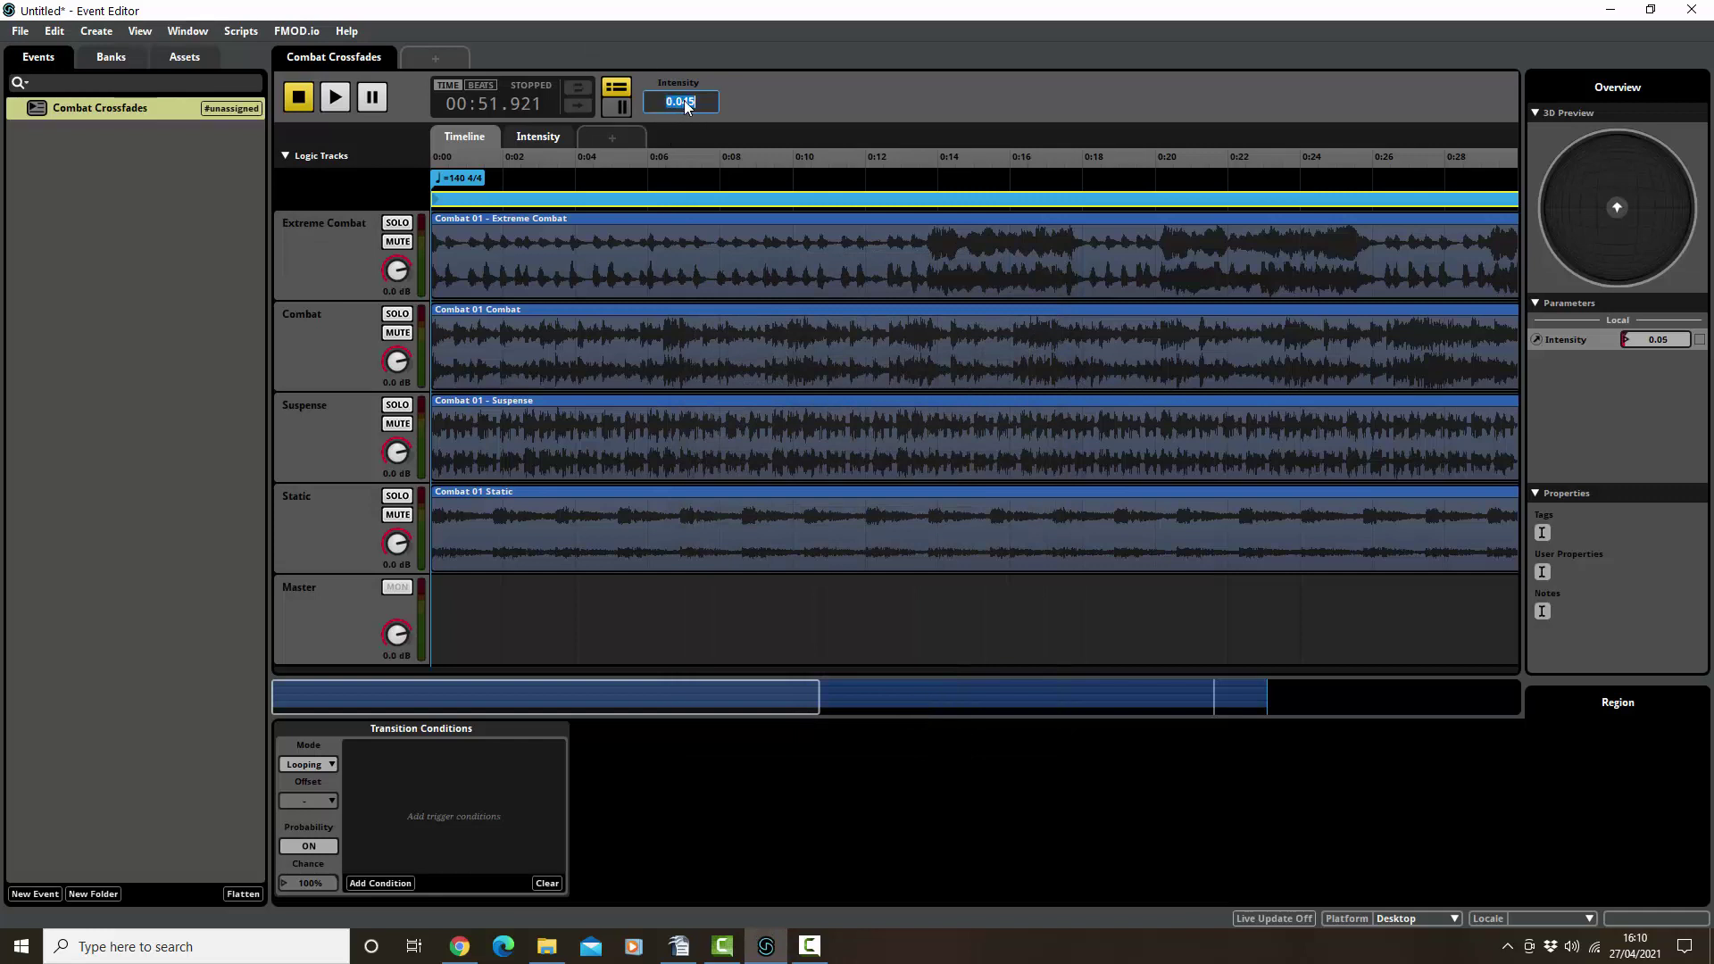
type("0.4")
key("Return")
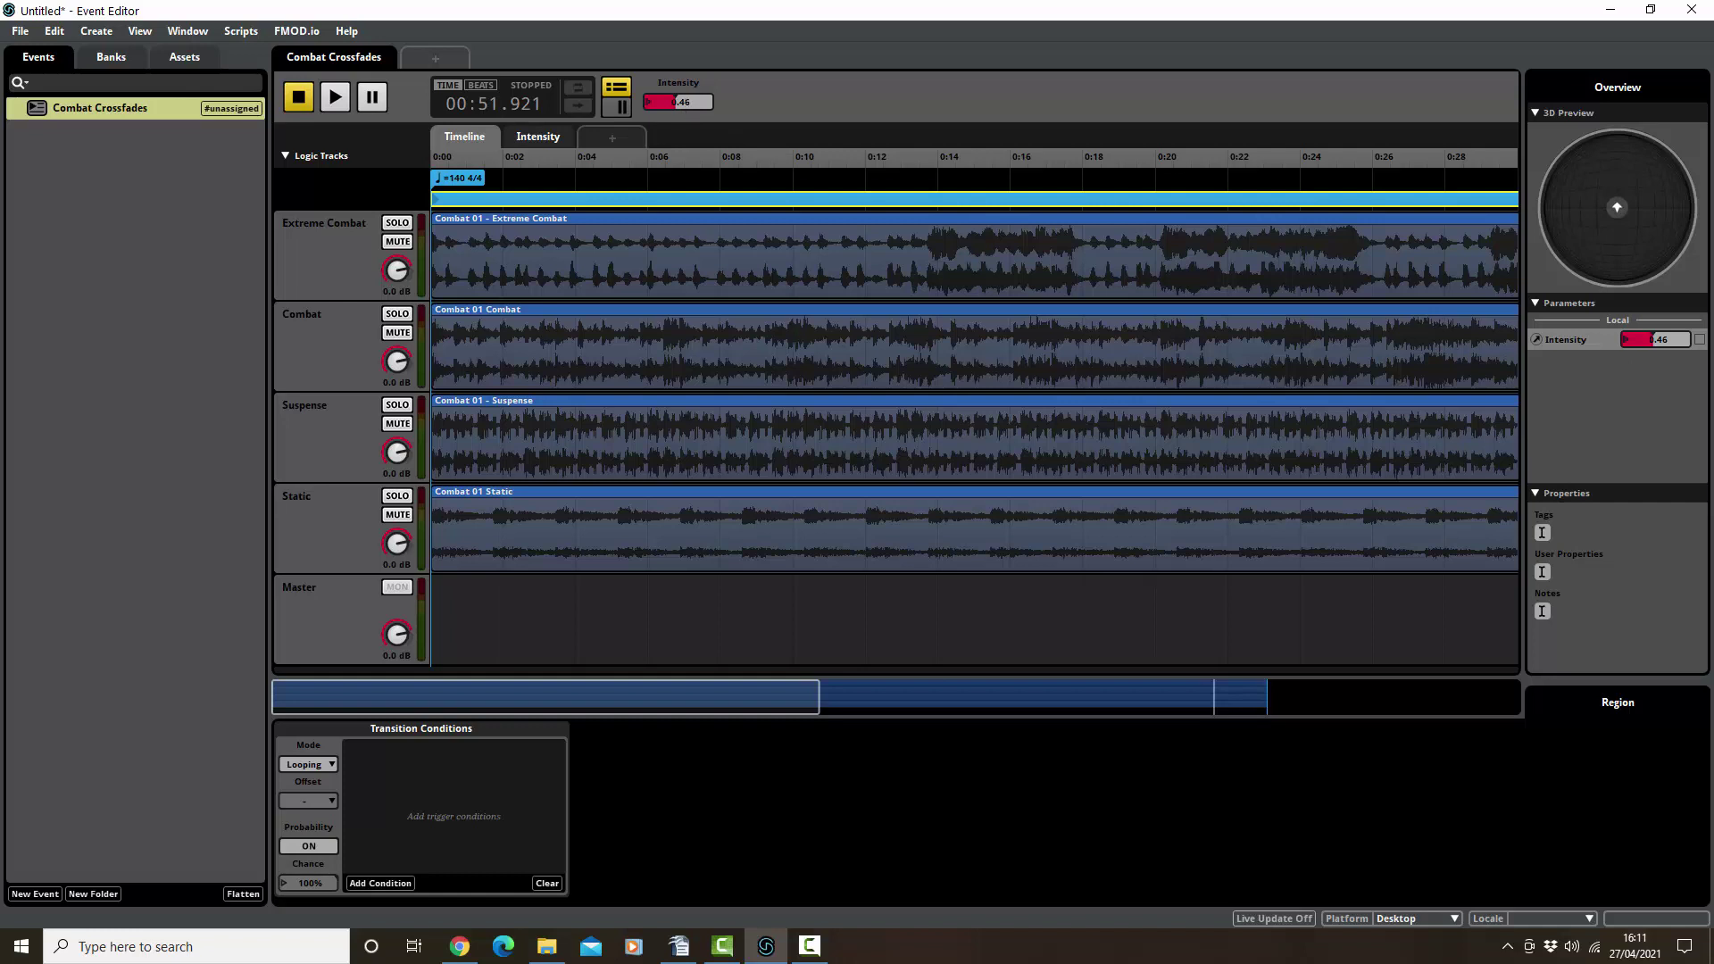
Lower the Intensity slider through 0.40 and back down to 0.00
mouse_move(678, 102)
left_mouse_down()
mouse_move(661, 102)
mouse_move(709, 102)
mouse_move(654, 102)
left_mouse_up()
left_click_drag(648, 102, 616, 102)
Show the Intensity sheet, add a volume automation lane to Static, and set Intensity to 0.25
left_click(533, 137)
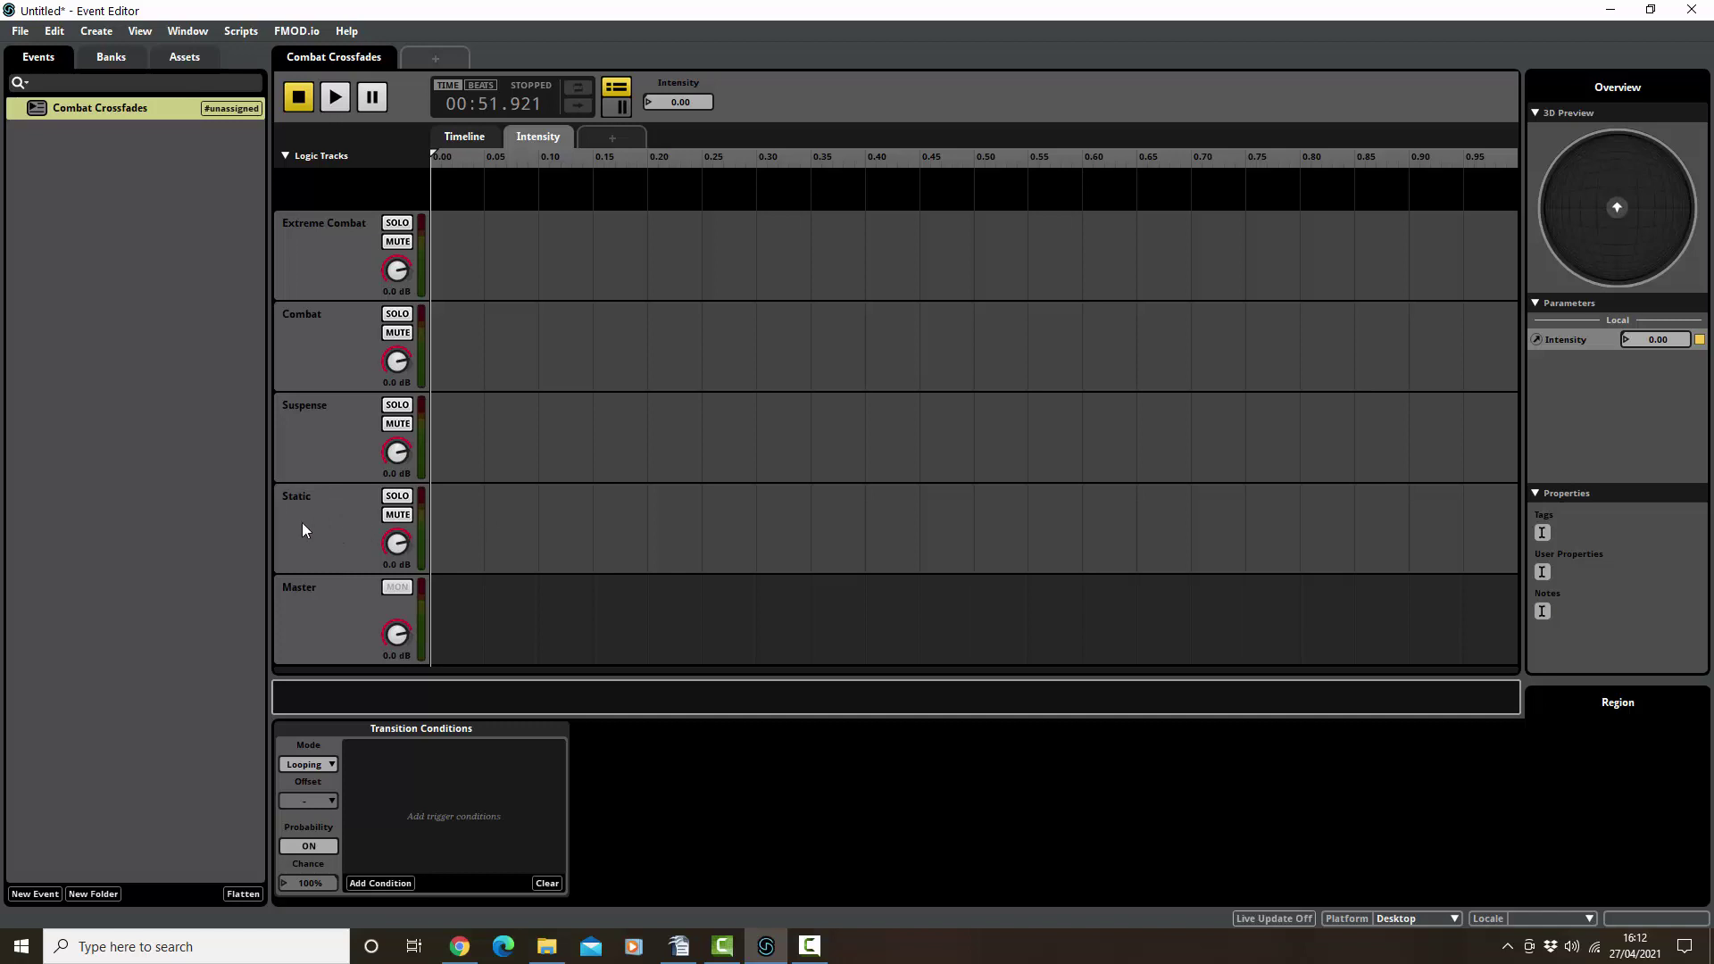
right_click(397, 549)
left_click(412, 552)
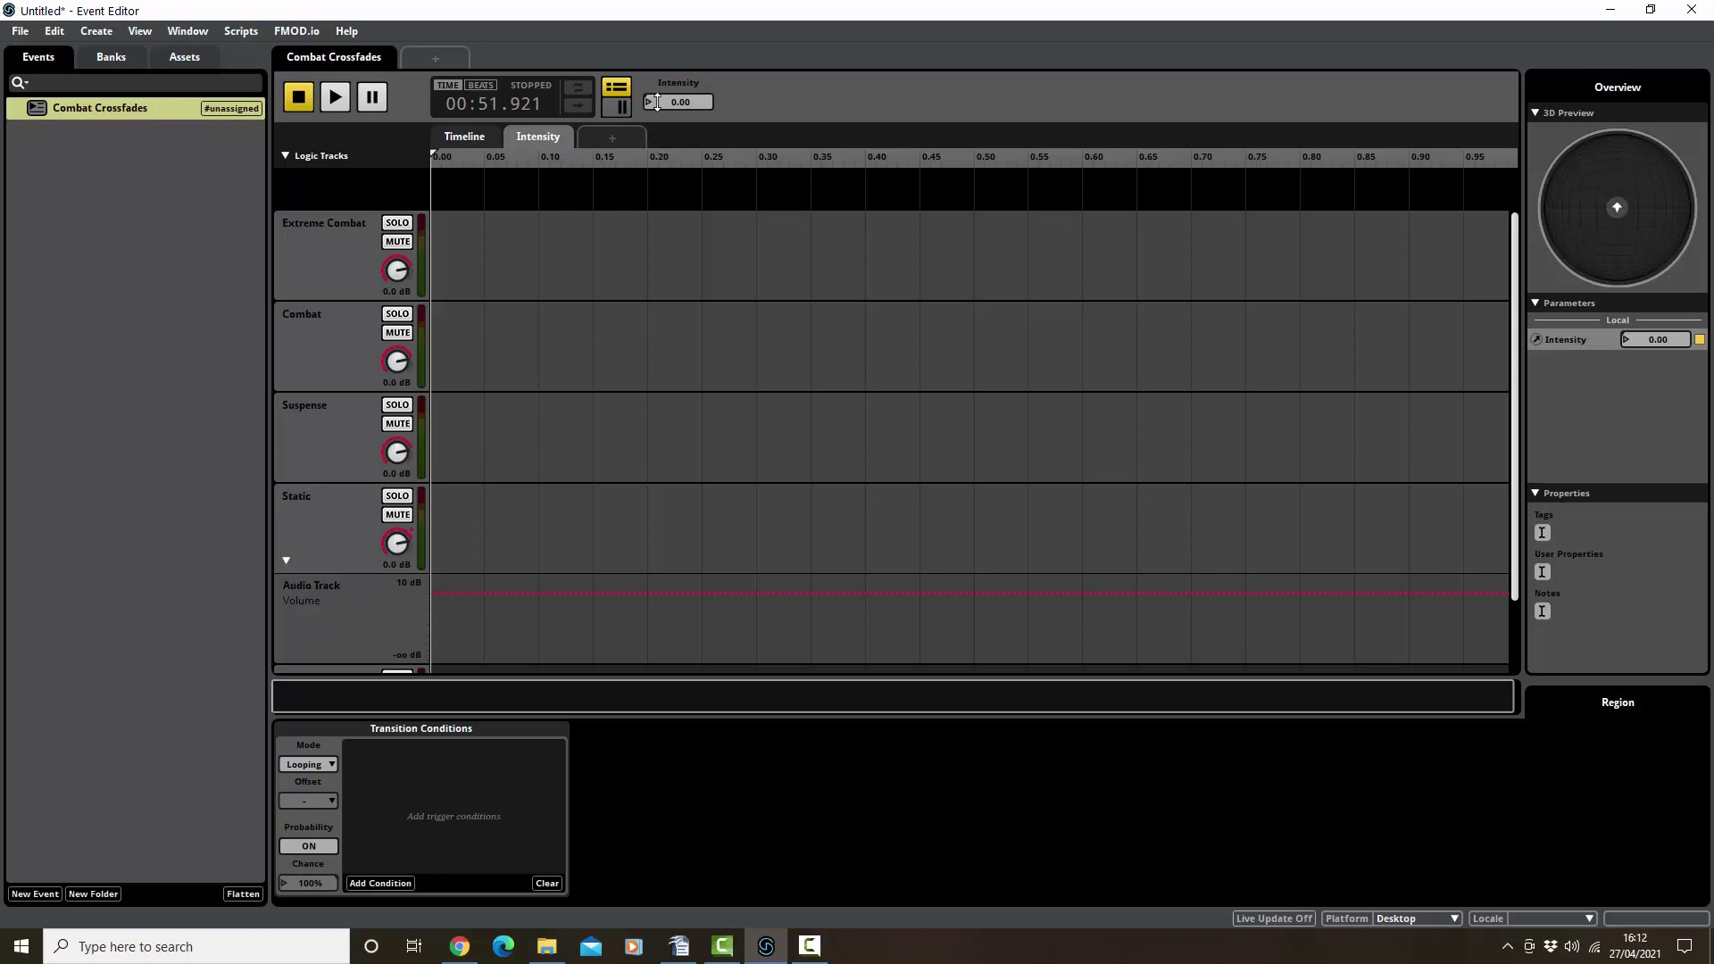
mouse_move(679, 101)
left_mouse_down()
mouse_move(768, 100)
mouse_move(674, 101)
left_mouse_up()
Raise Intensity to about 0.18 and add a volume automation lane to the Suspense track
left_click_drag(679, 102, 711, 101)
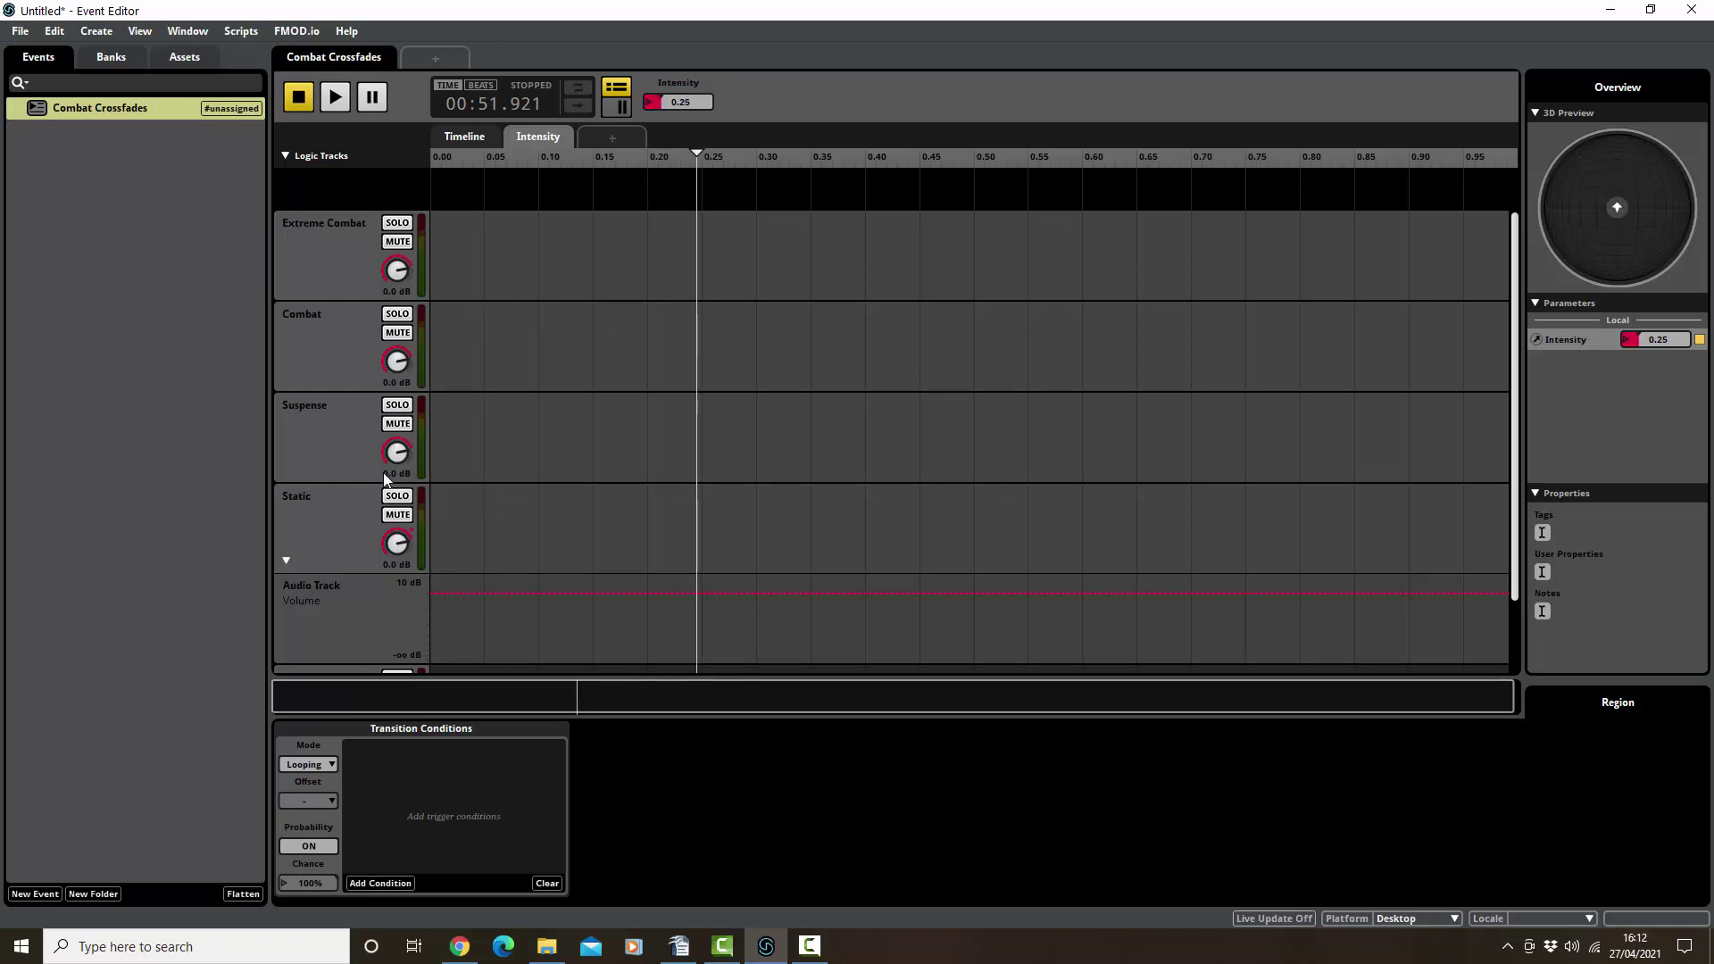
right_click(397, 452)
left_click(424, 463)
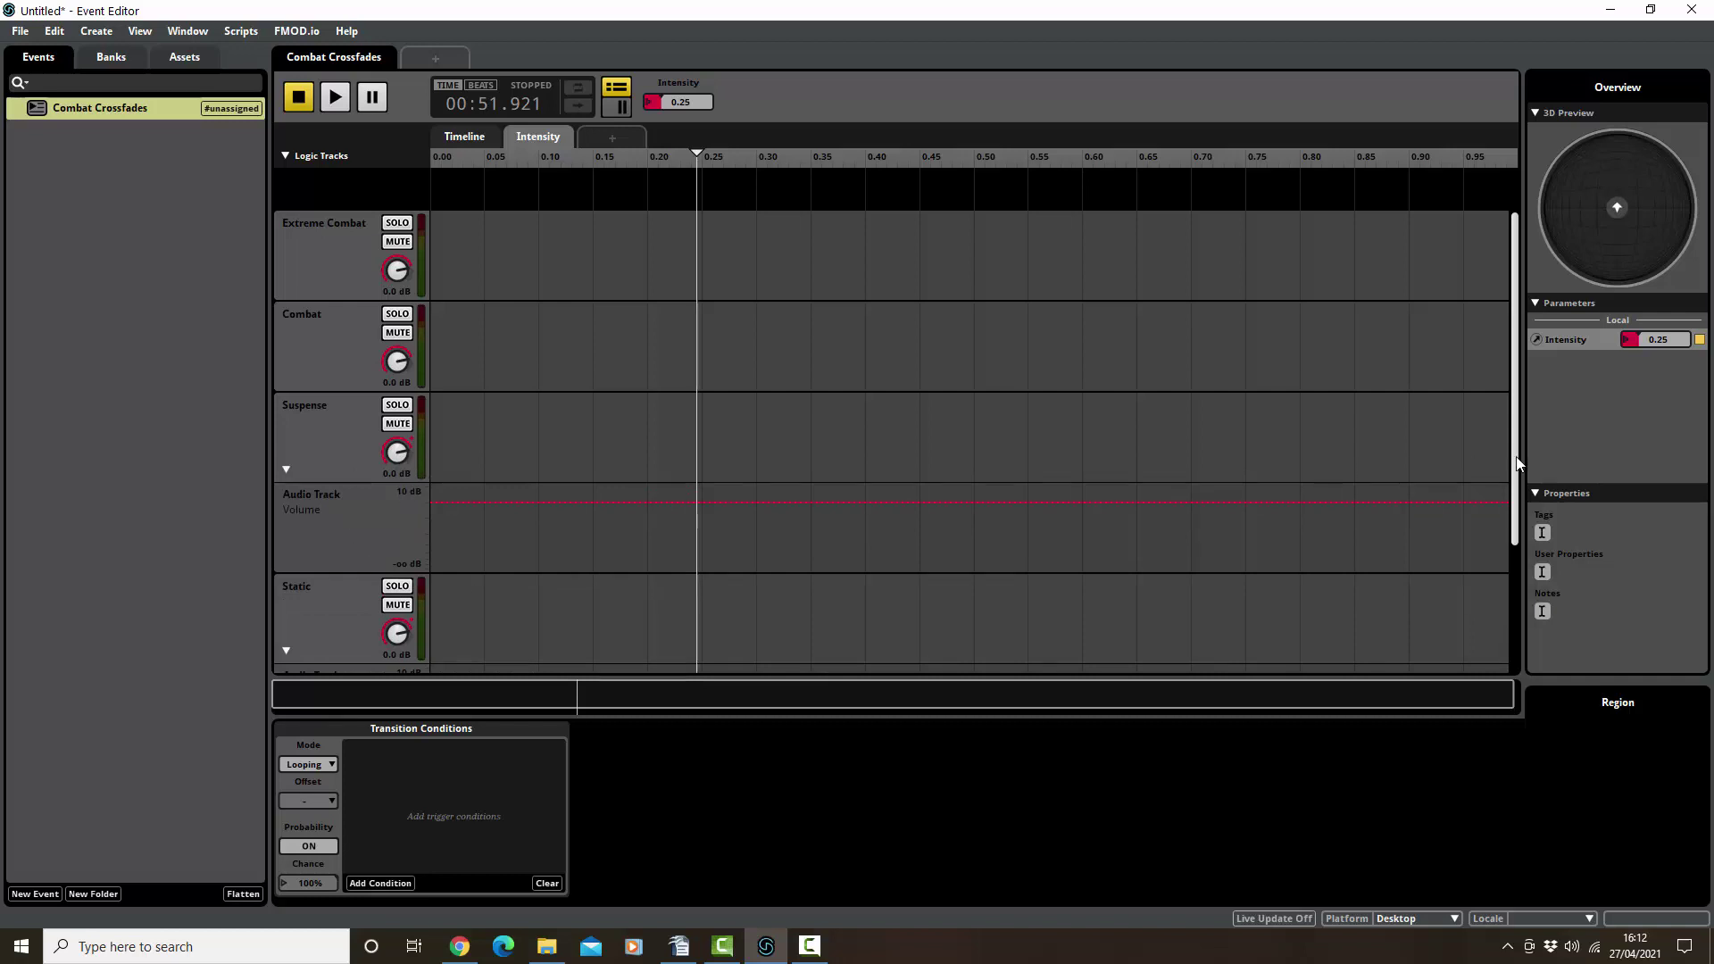
left_click_drag(1517, 458, 1528, 519)
scroll(784, 487, "down", 1)
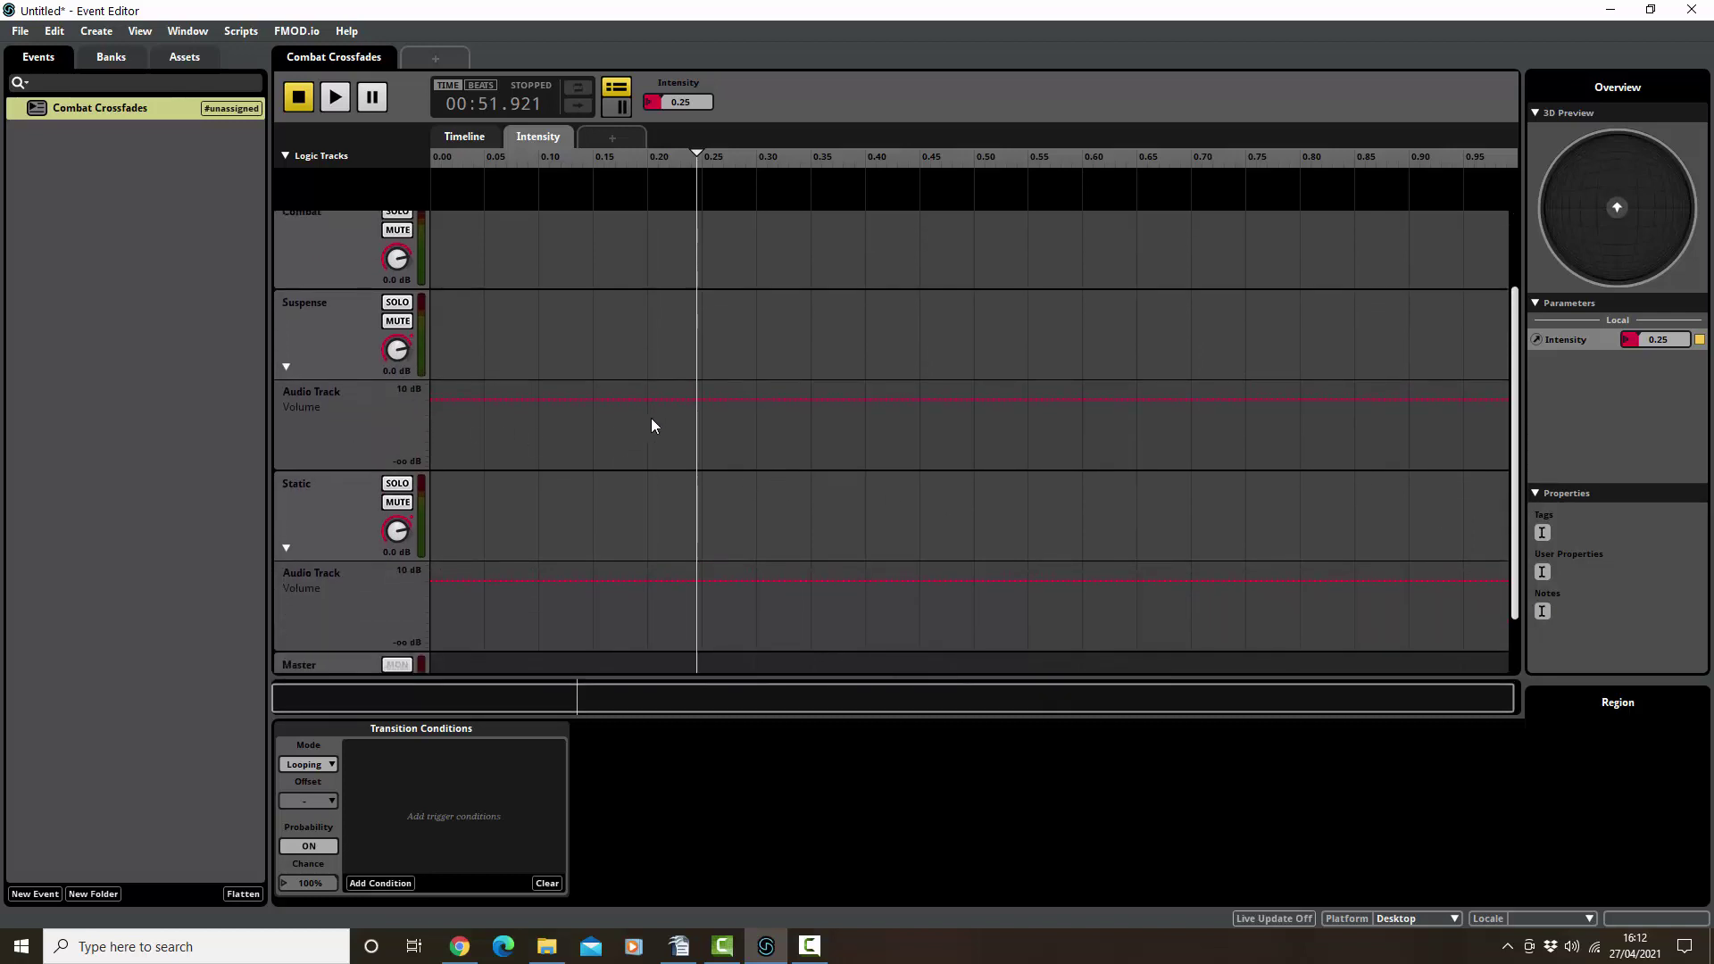
Shape Suspense's volume curve from silence near 0.15 up to 0 dB at Intensity 0.25
left_click_drag(699, 156, 703, 157)
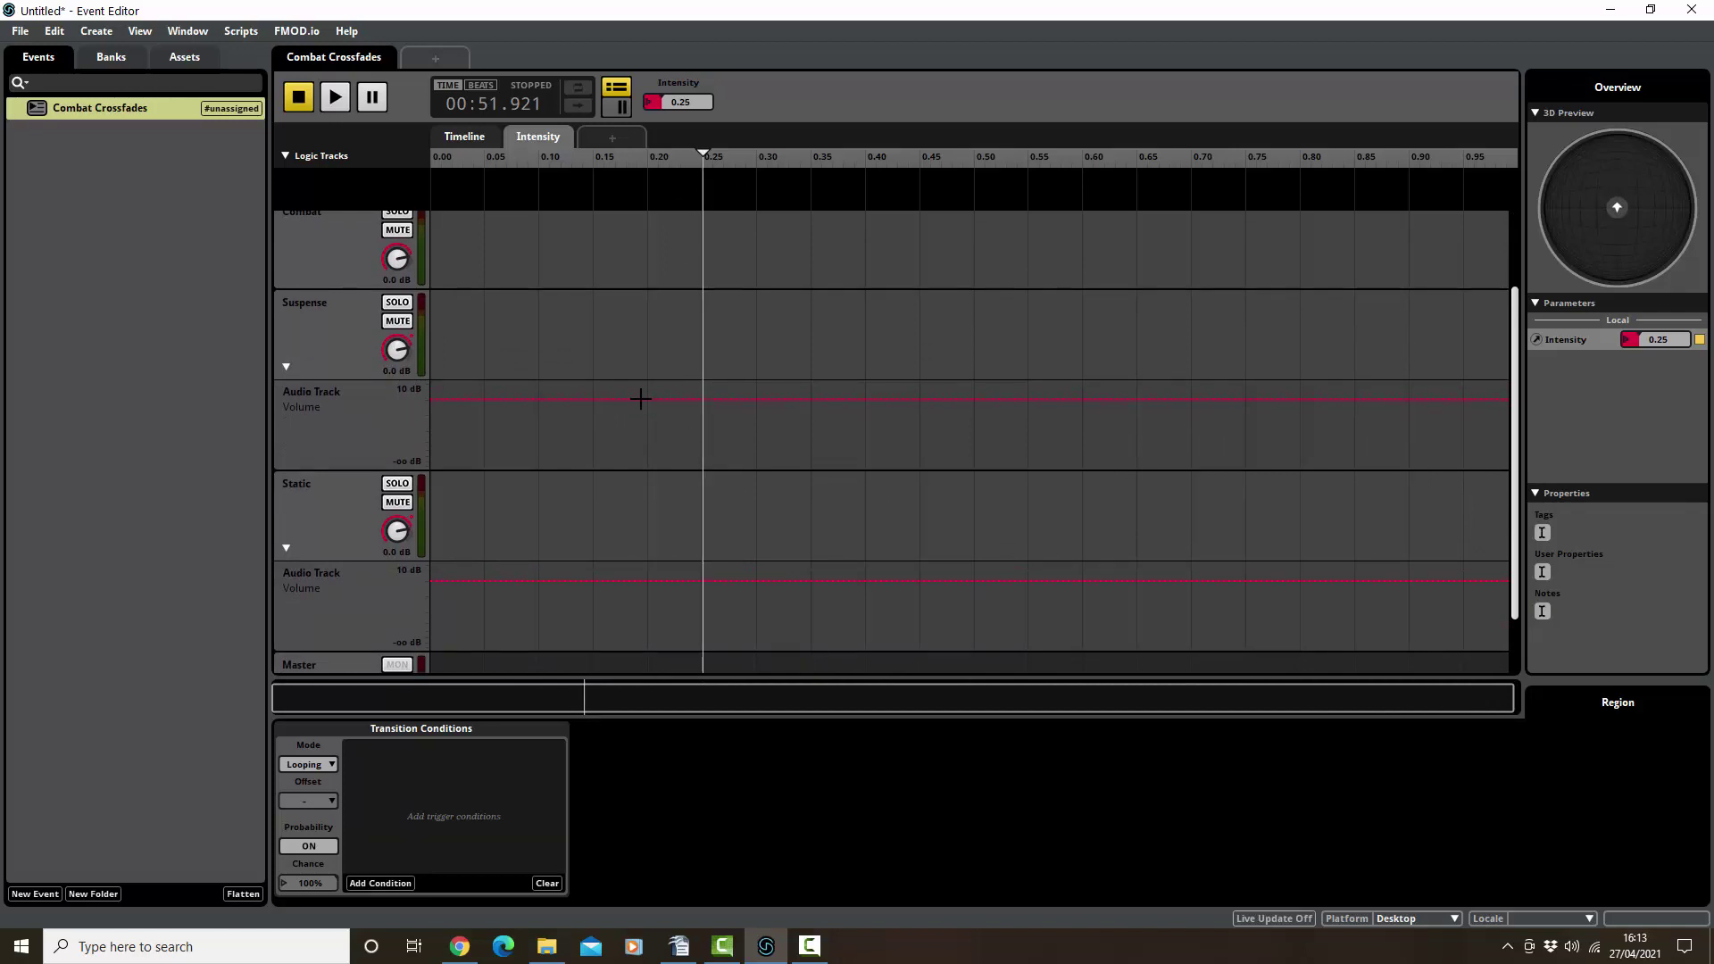
mouse_move(640, 399)
left_mouse_down()
mouse_move(639, 465)
mouse_move(640, 399)
left_mouse_up()
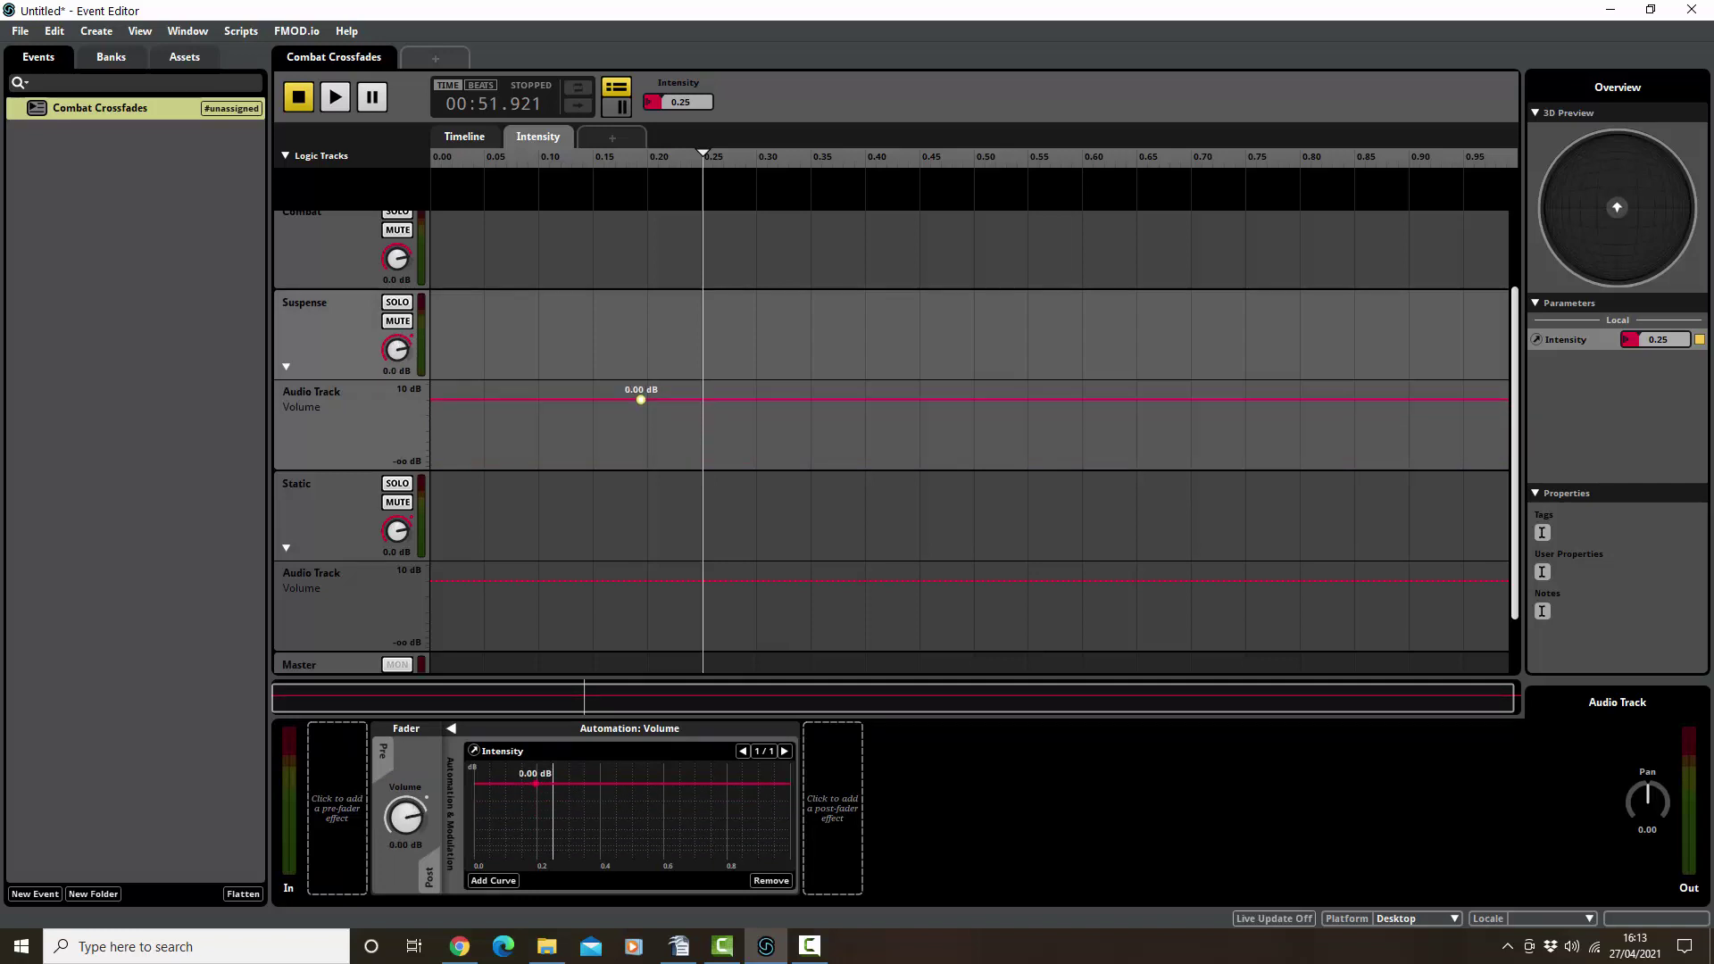
left_click(704, 399)
mouse_move(639, 399)
left_mouse_down()
mouse_move(640, 465)
mouse_move(593, 465)
mouse_move(648, 419)
left_mouse_up()
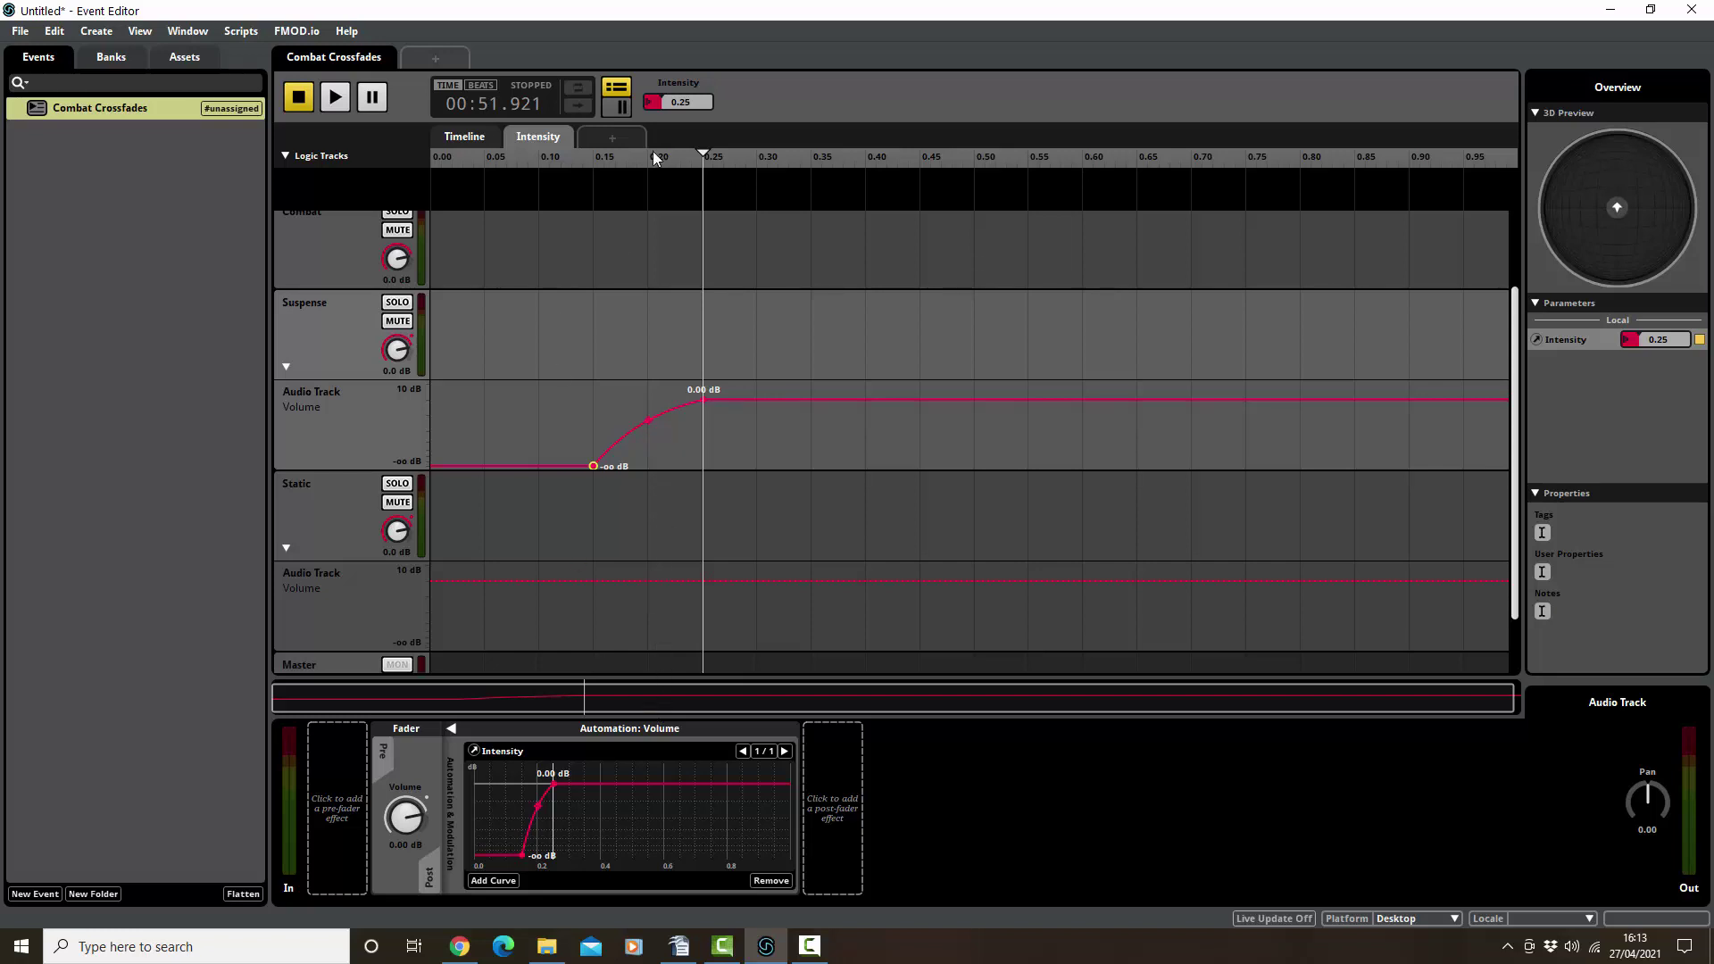
Sweep Intensity down to 0 and back up to preview the Suspense fade-in
left_click_drag(673, 100, 676, 87)
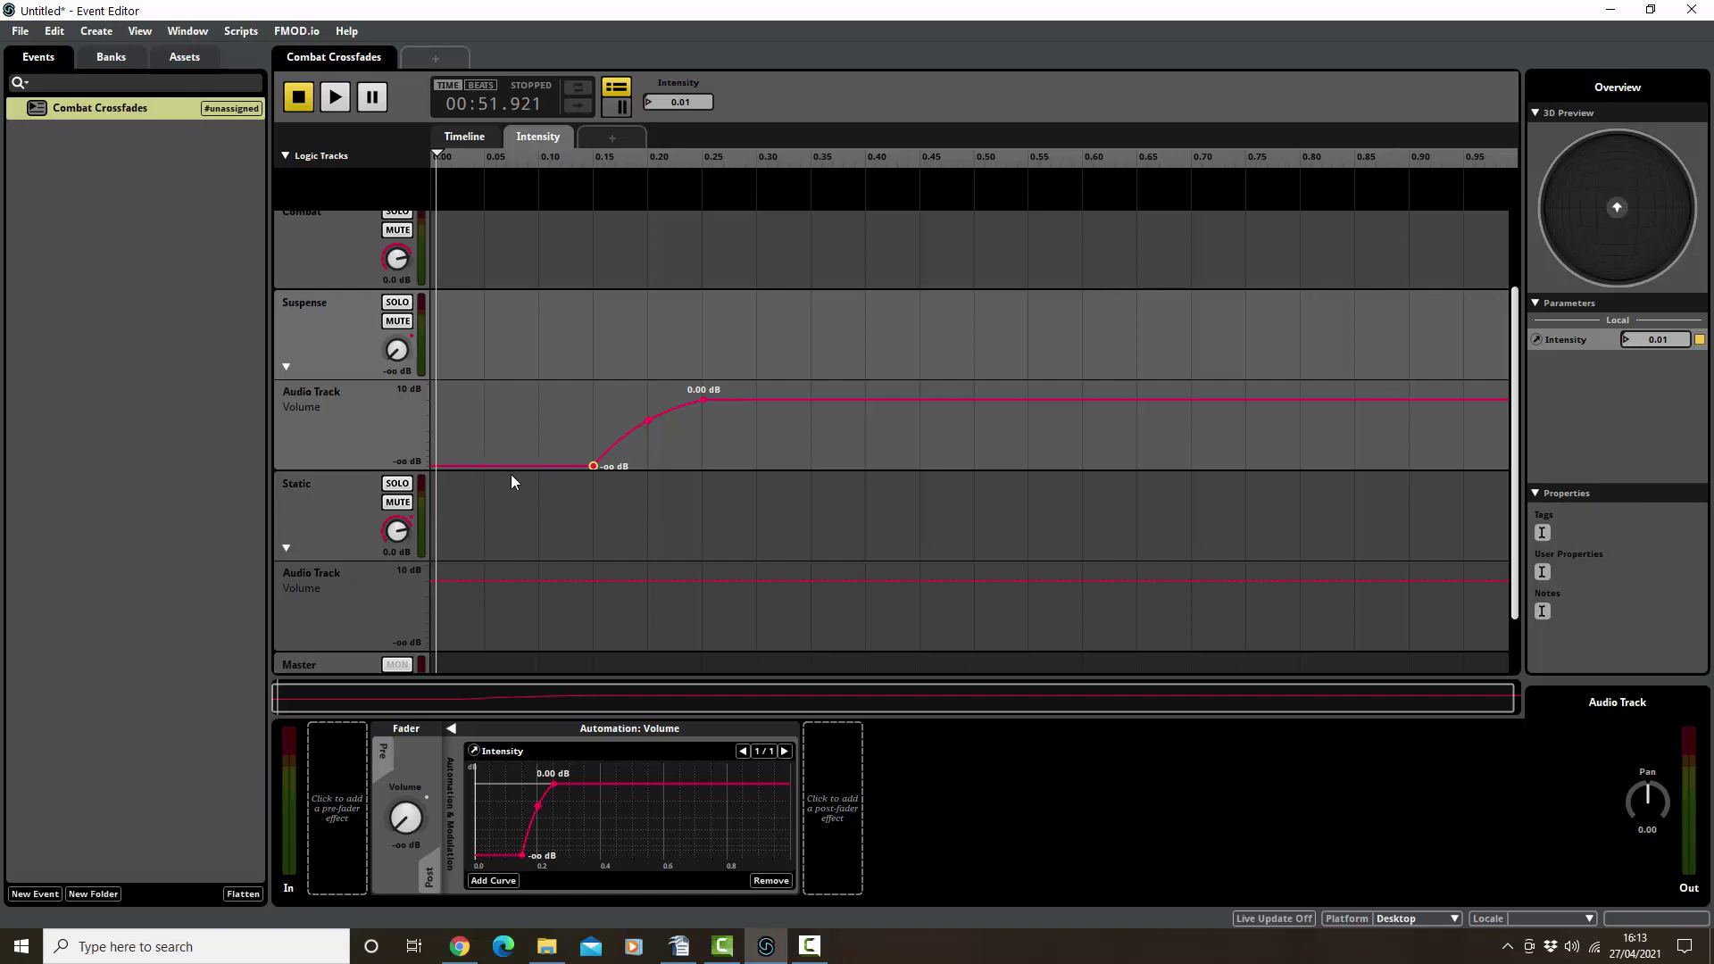
left_click_drag(676, 98, 682, 65)
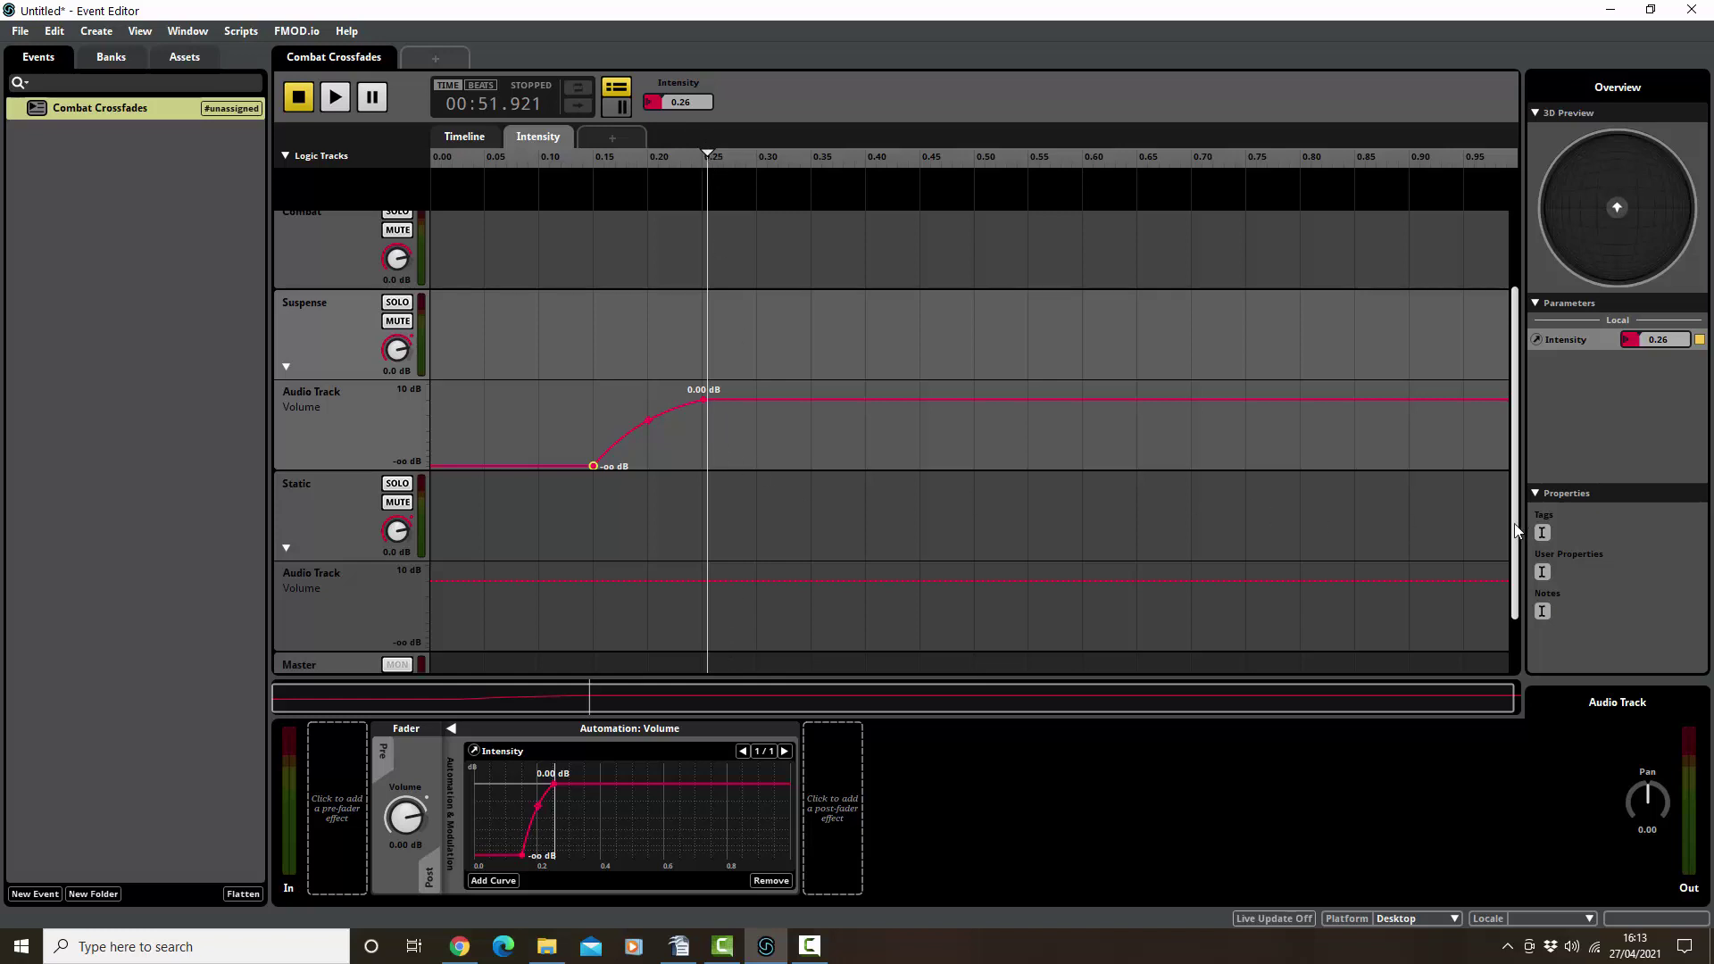
left_click_drag(1518, 533, 1501, 456)
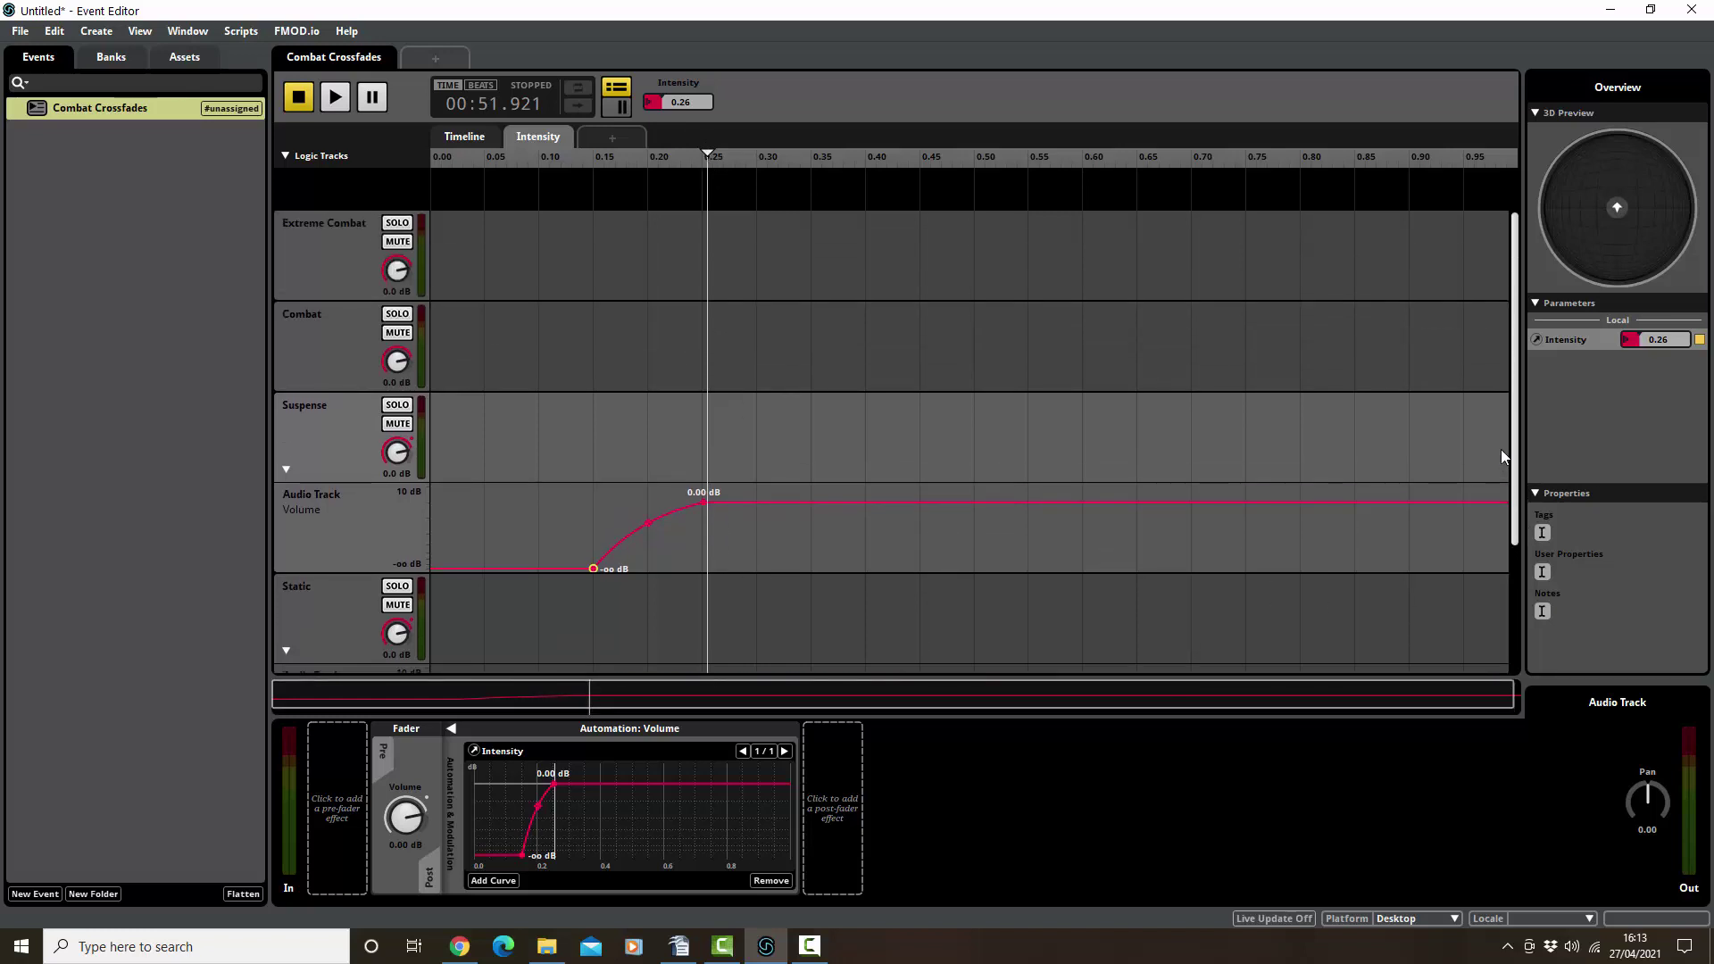
Mute Extreme Combat, reset Intensity to 0, and start the event playing
left_click(398, 241)
left_click_drag(682, 102, 669, 134)
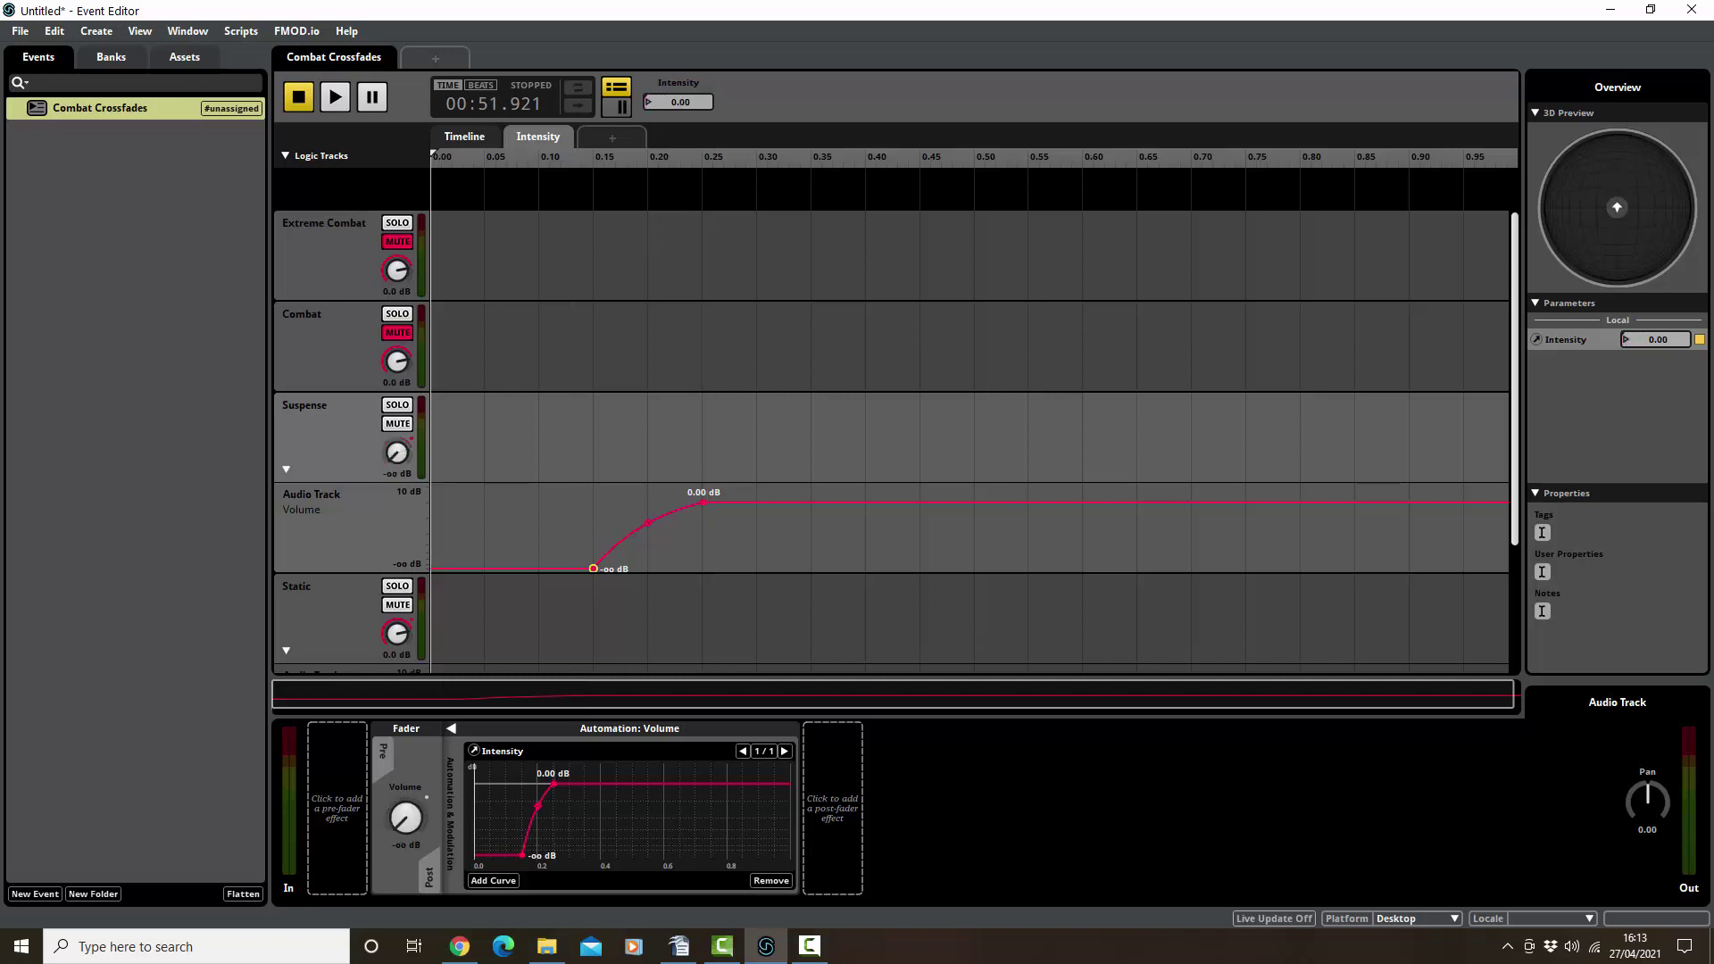
key("space")
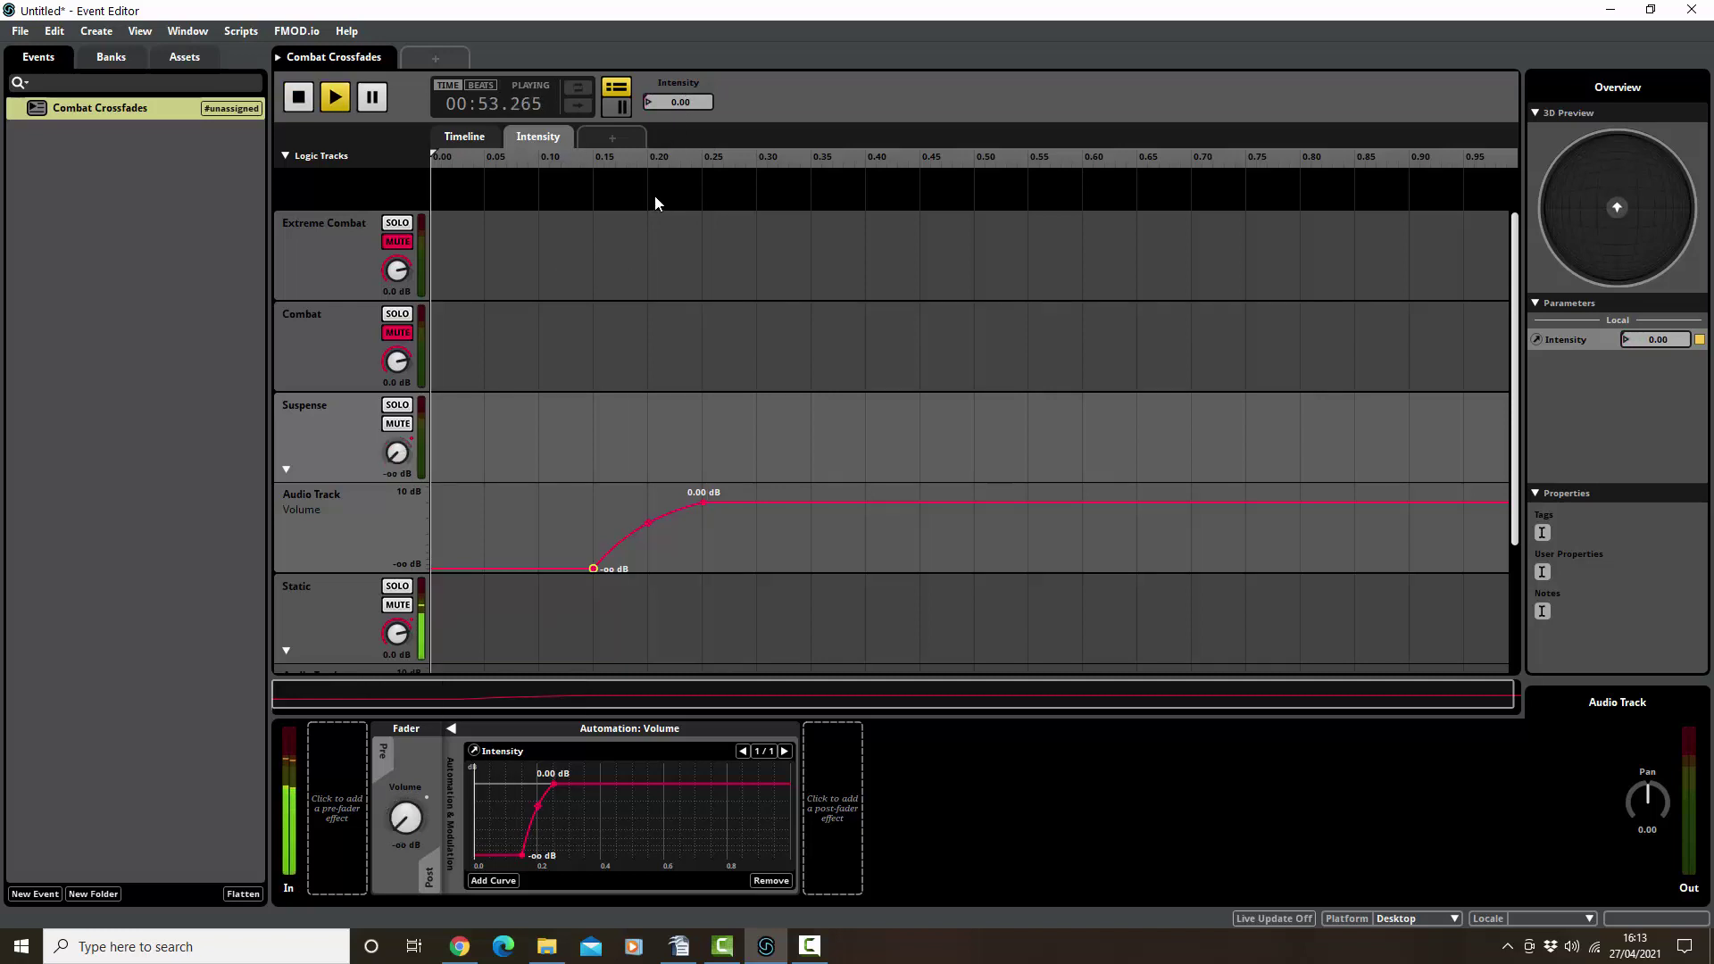
key("space")
key("space")
Raise Intensity to fade Suspense in, lower it back to 0.19, then stop playback
left_click_drag(686, 102, 731, 102)
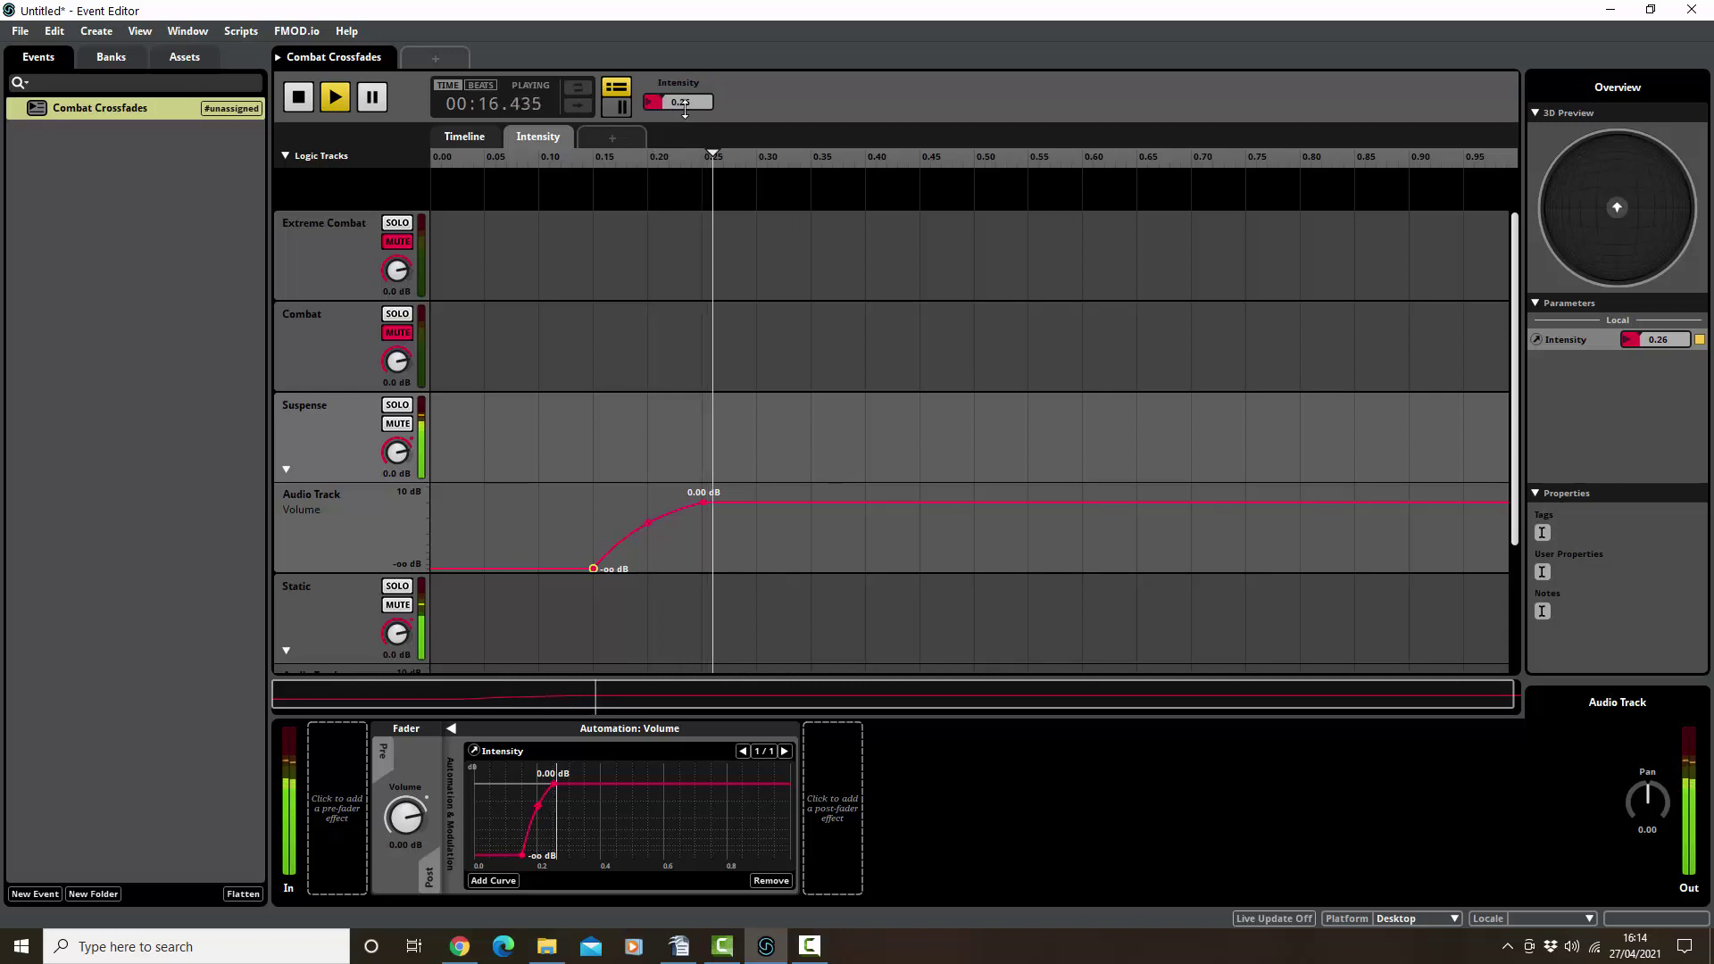
left_click_drag(684, 102, 671, 139)
left_click(298, 99)
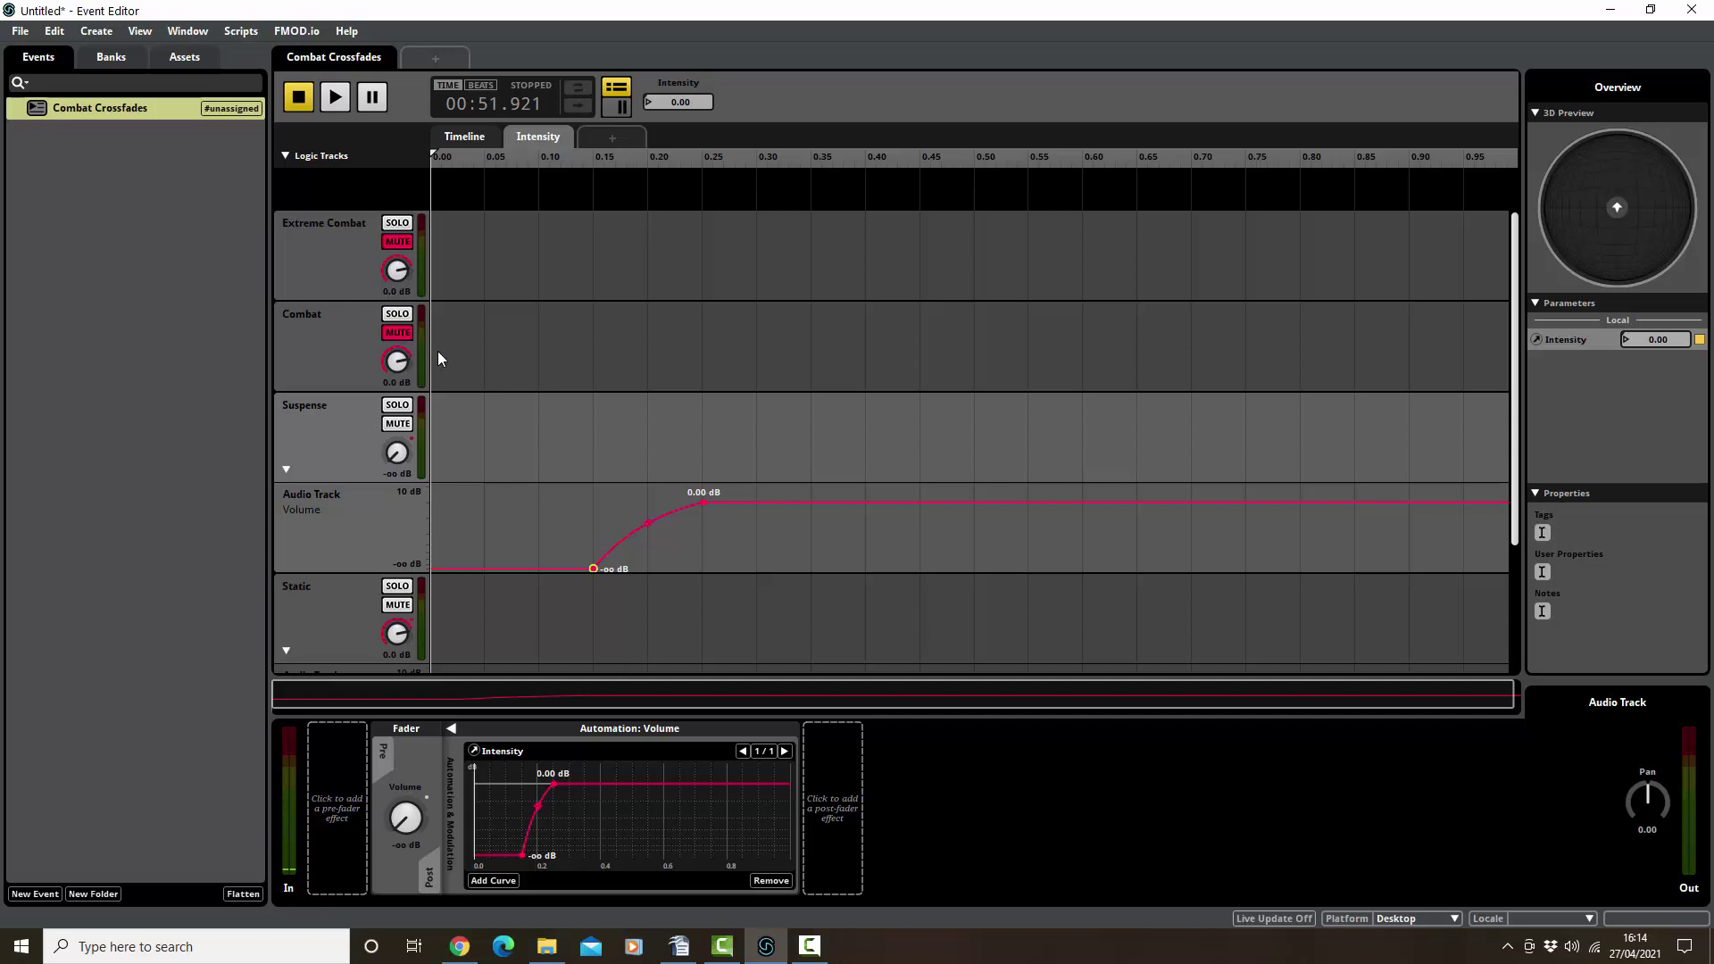
Unmute the Combat layer and add a volume automation lane to it
left_click(397, 332)
right_click(399, 366)
left_click(423, 374)
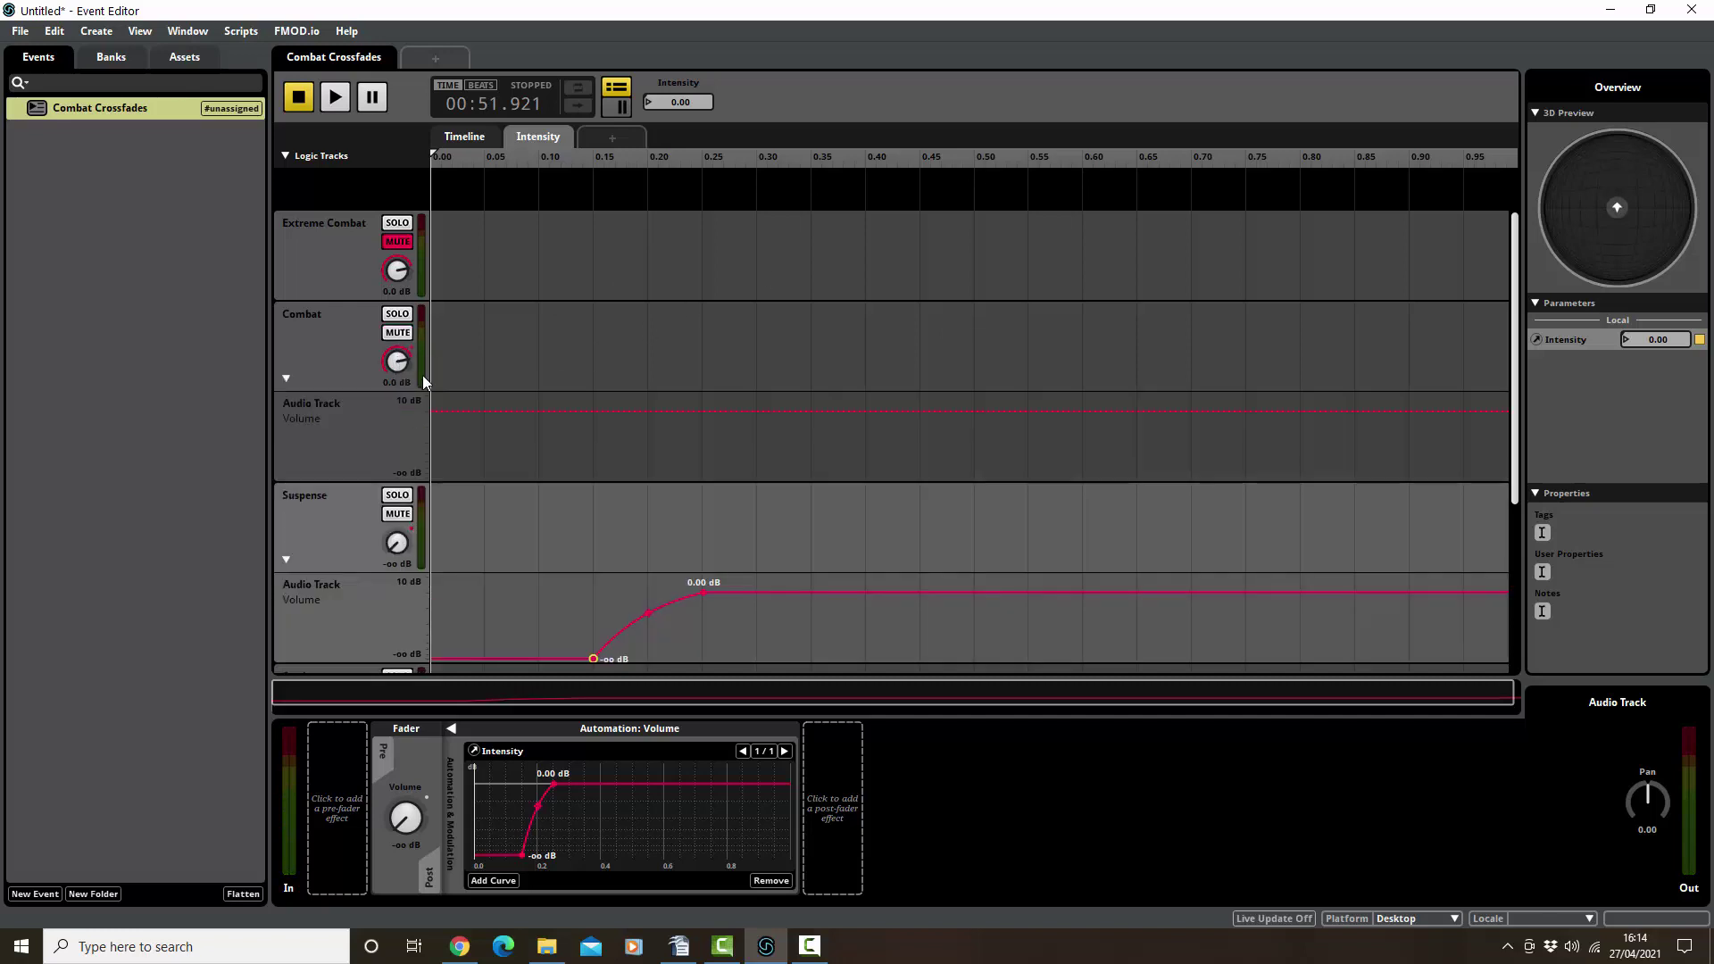
Plot Combat's volume from -70 dB at Intensity 0.40 up to 0 dB near 0.50
left_click(974, 411)
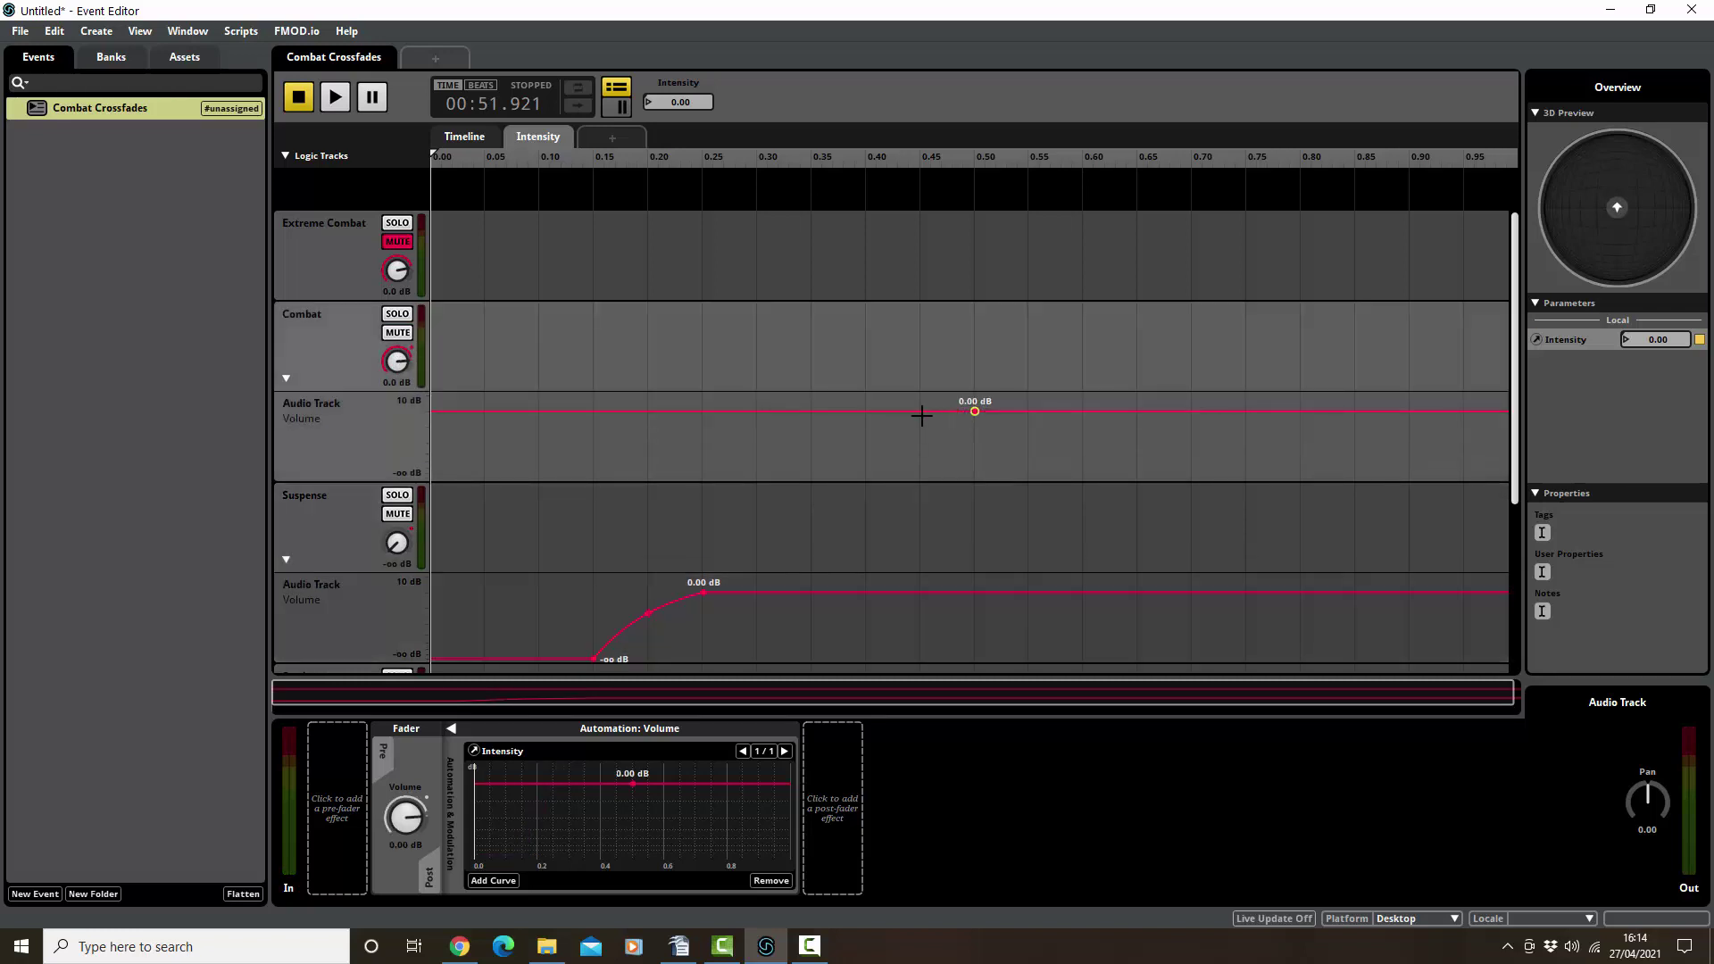
left_click_drag(860, 411, 874, 475)
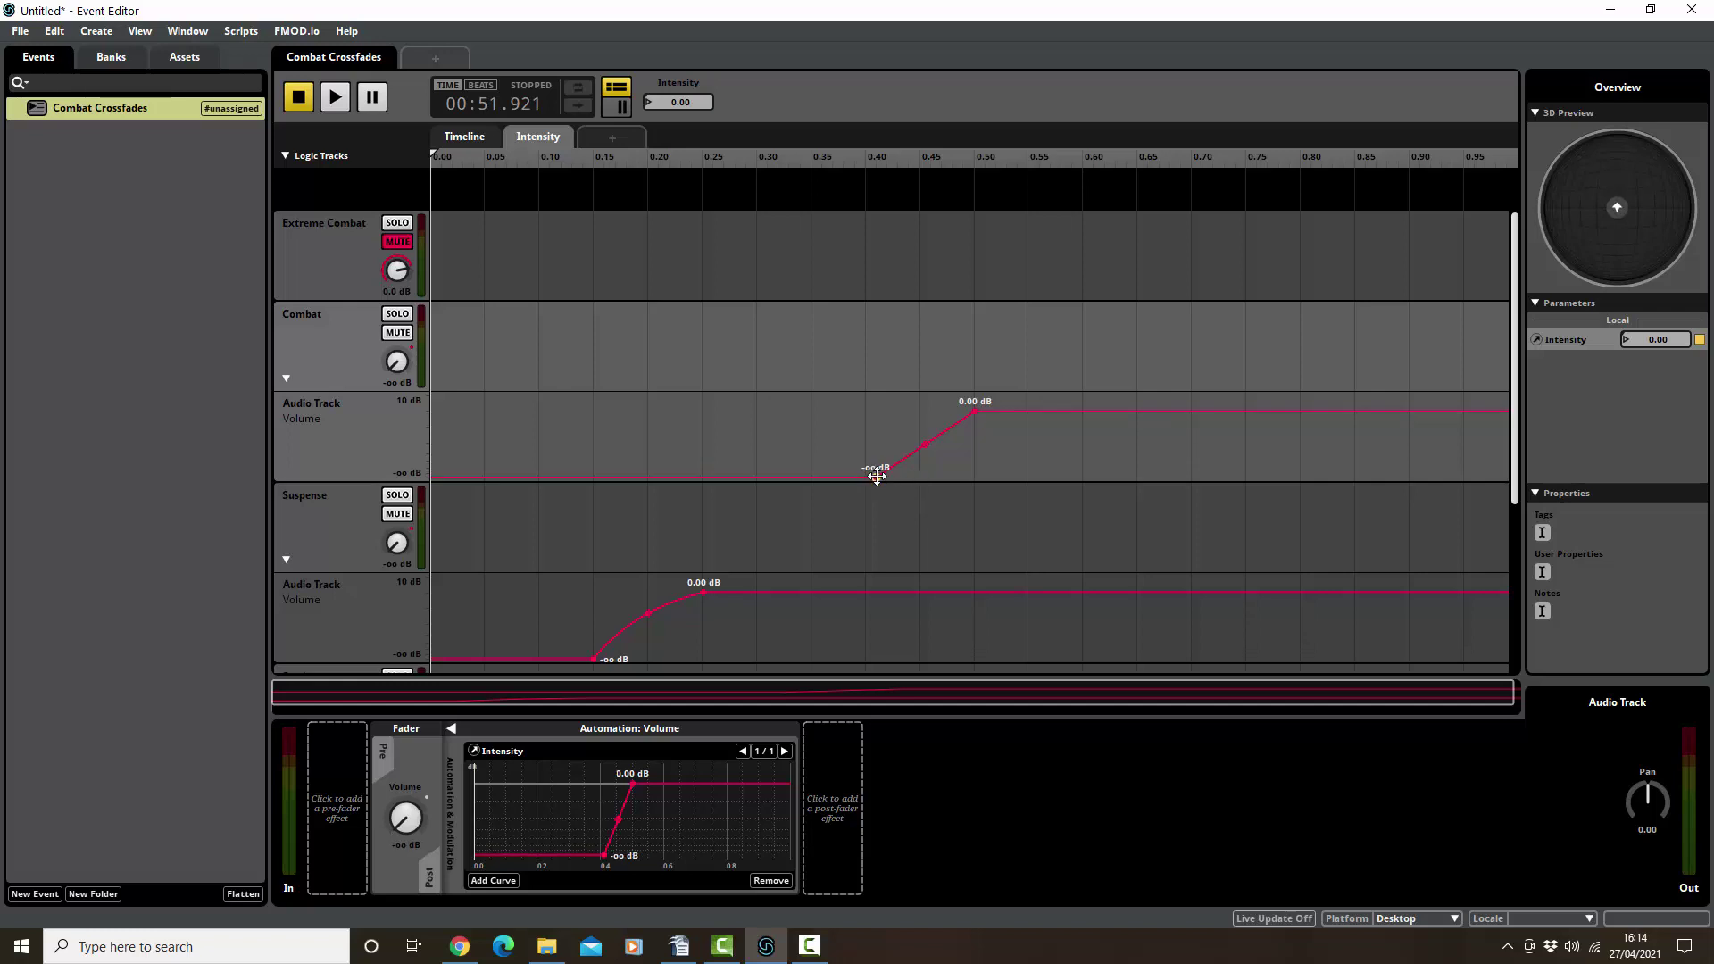
left_click_drag(874, 479, 919, 425)
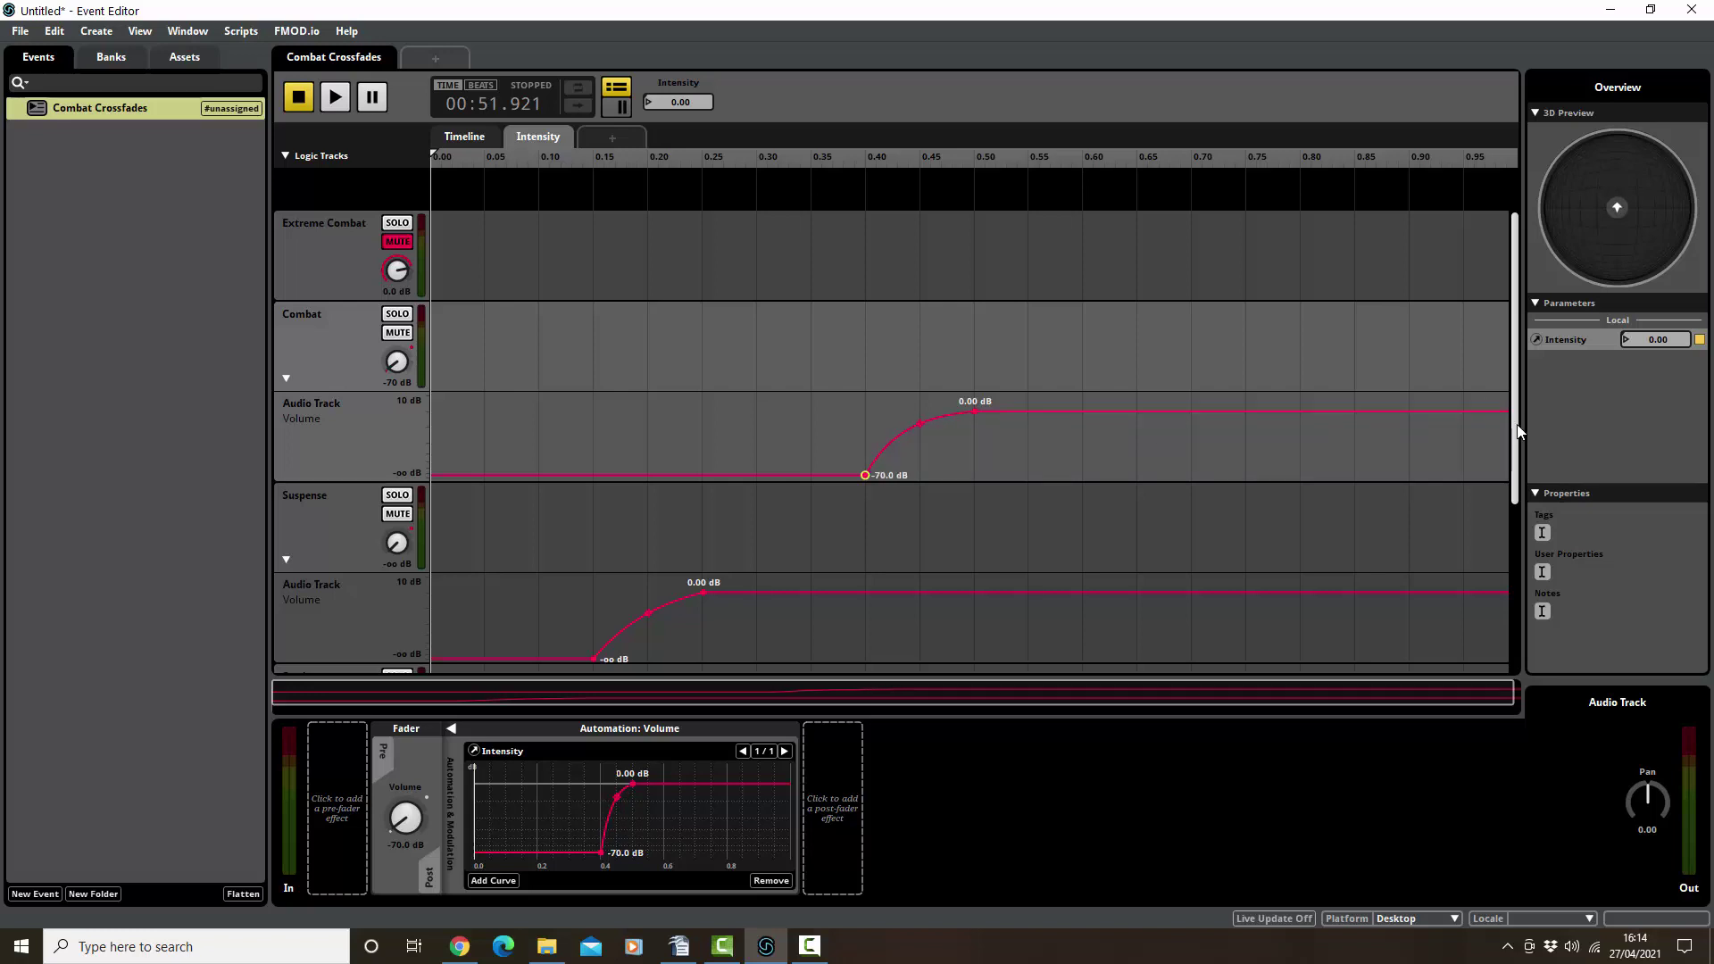
left_click_drag(1514, 429, 1523, 484)
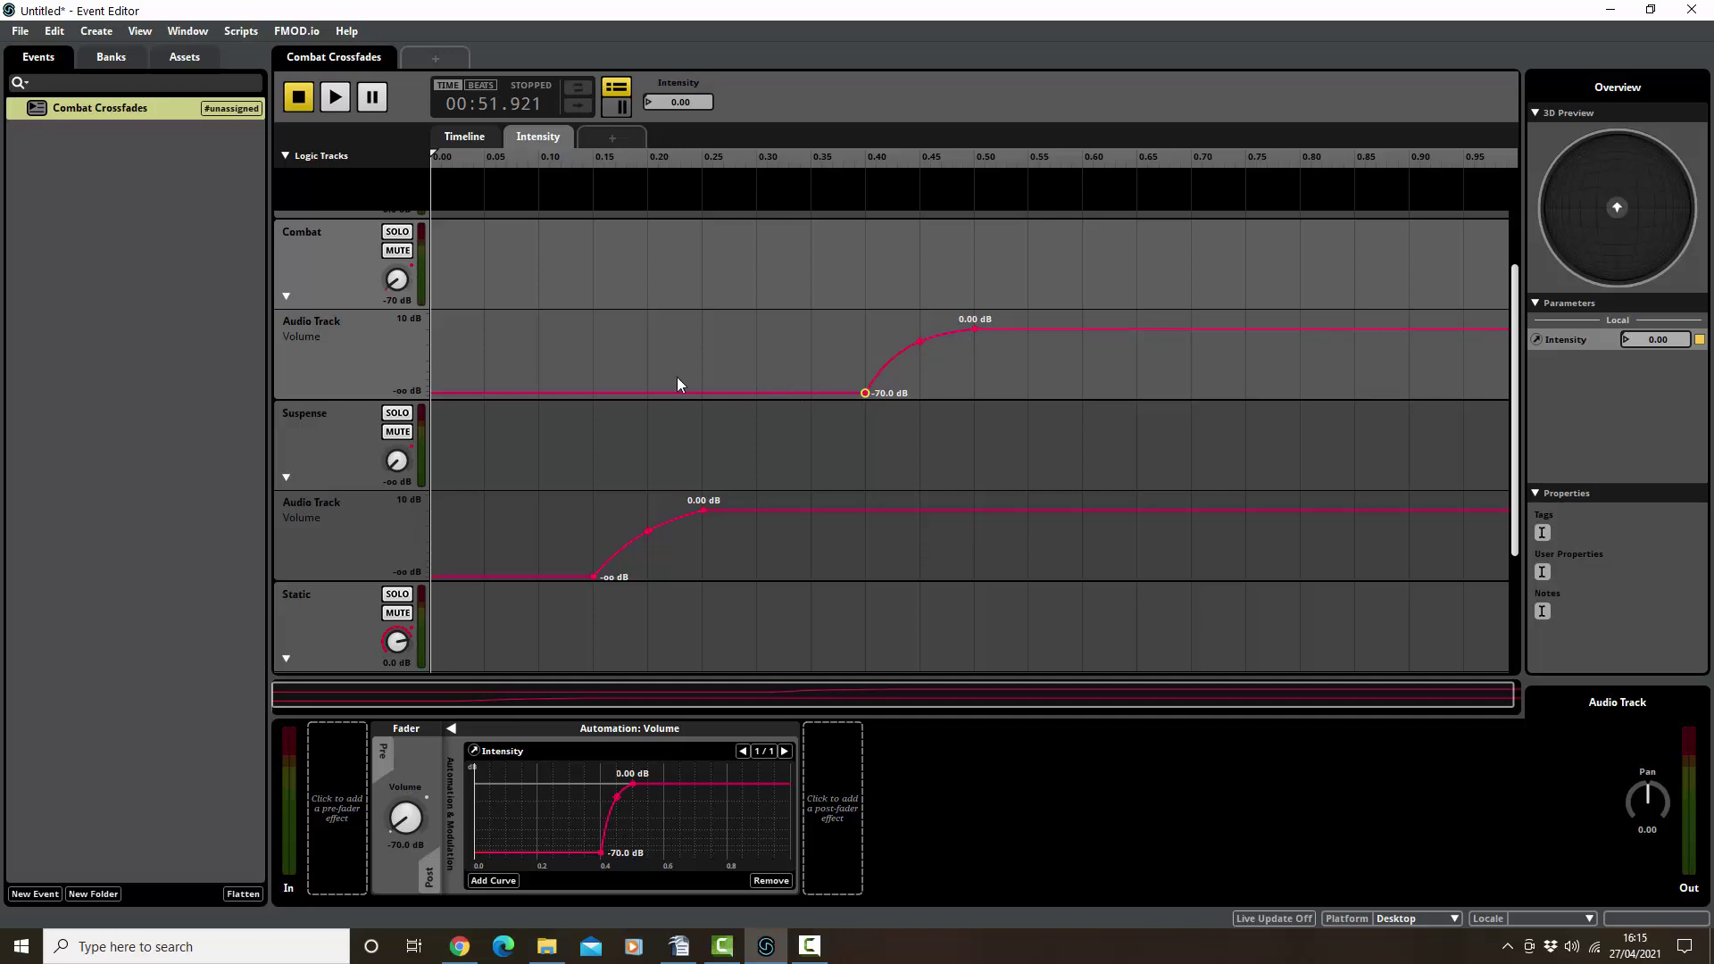
left_click_drag(1515, 449, 1516, 373)
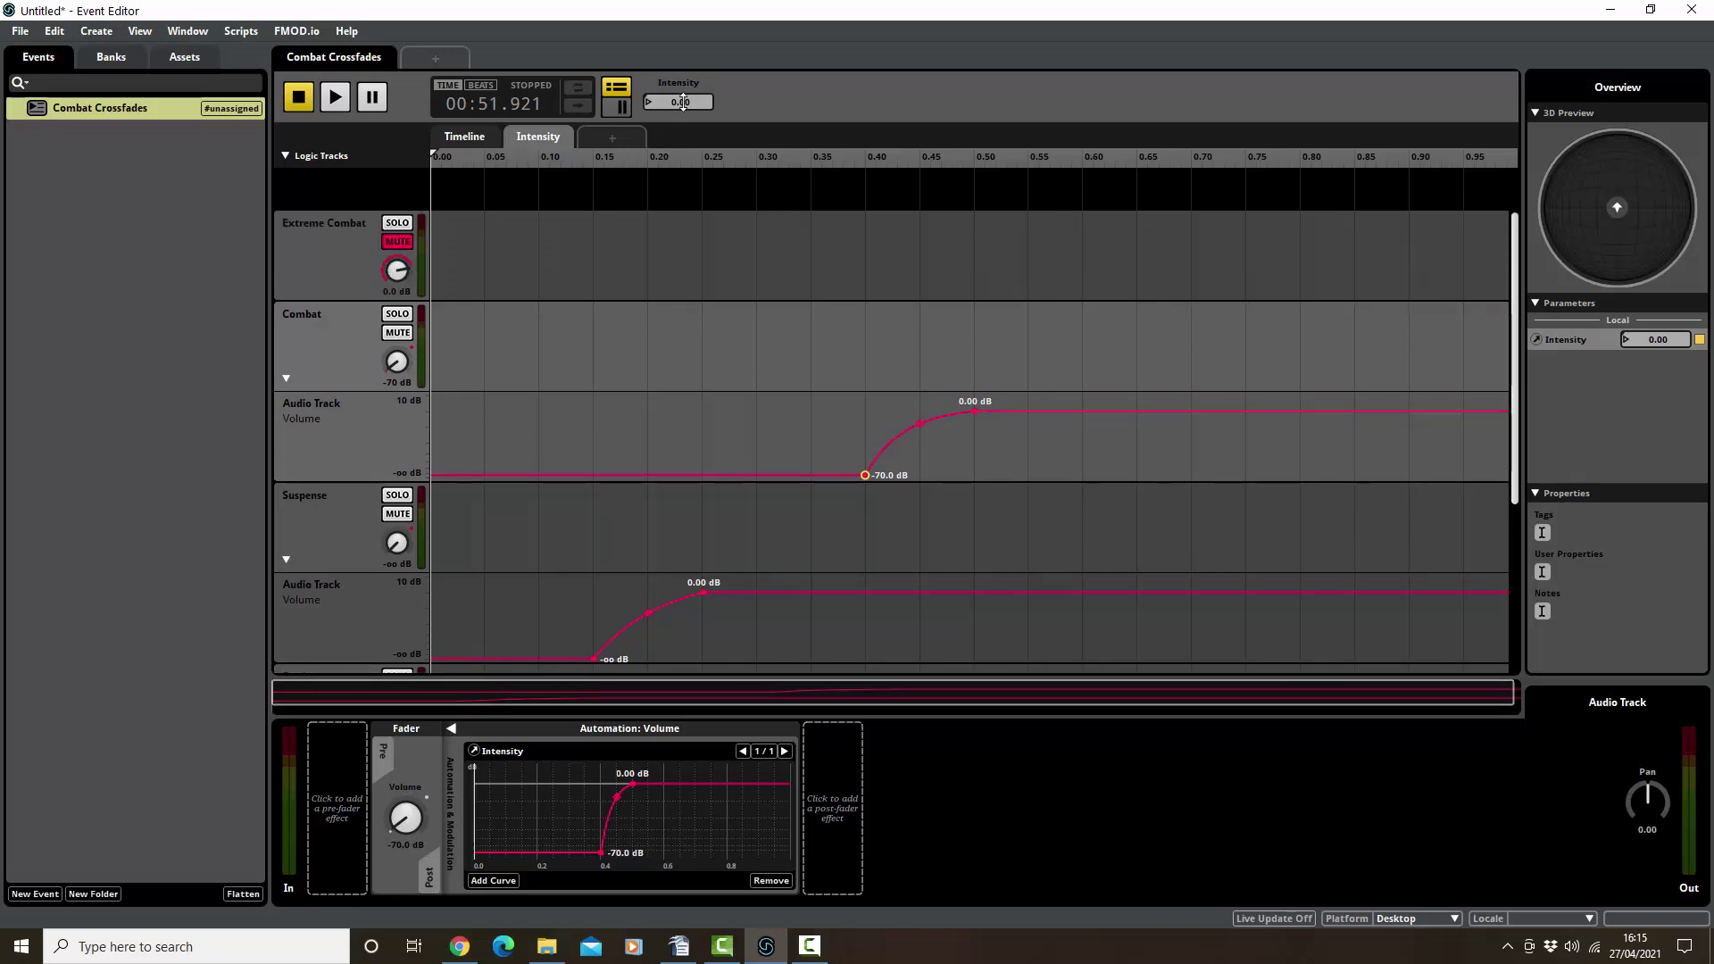
Play the event, push Intensity past 0.5 to bring in Suspense then Combat, then lower it toward 0
left_click(335, 100)
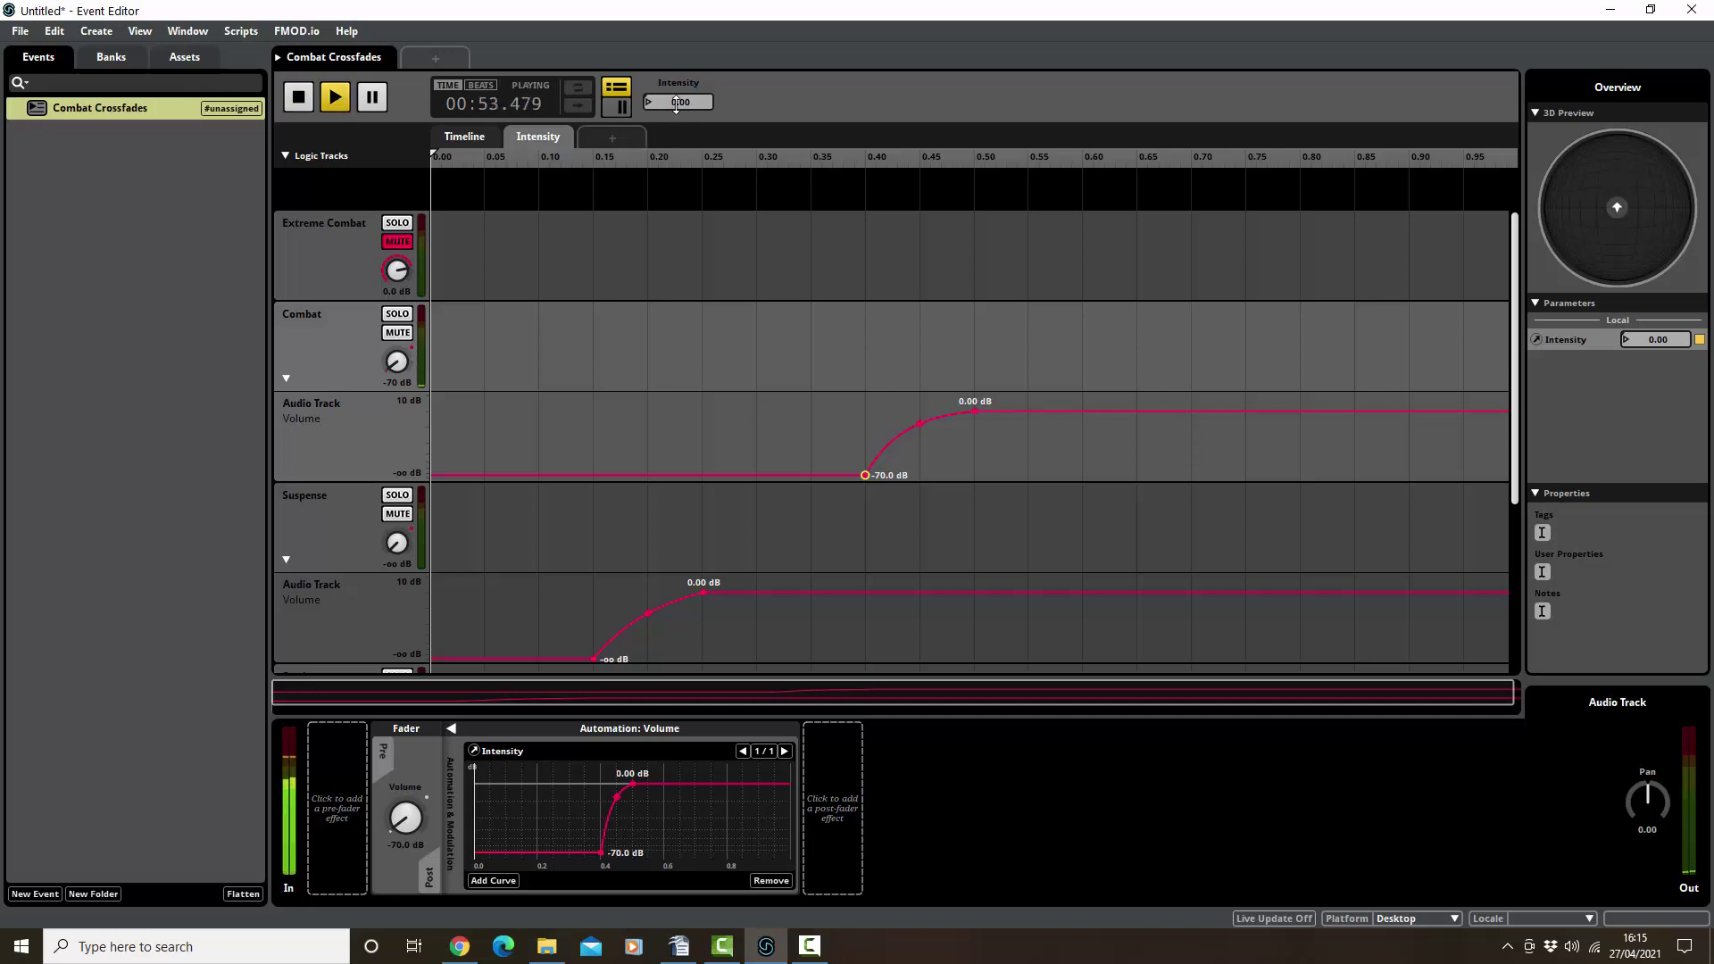
left_click_drag(677, 102, 676, 77)
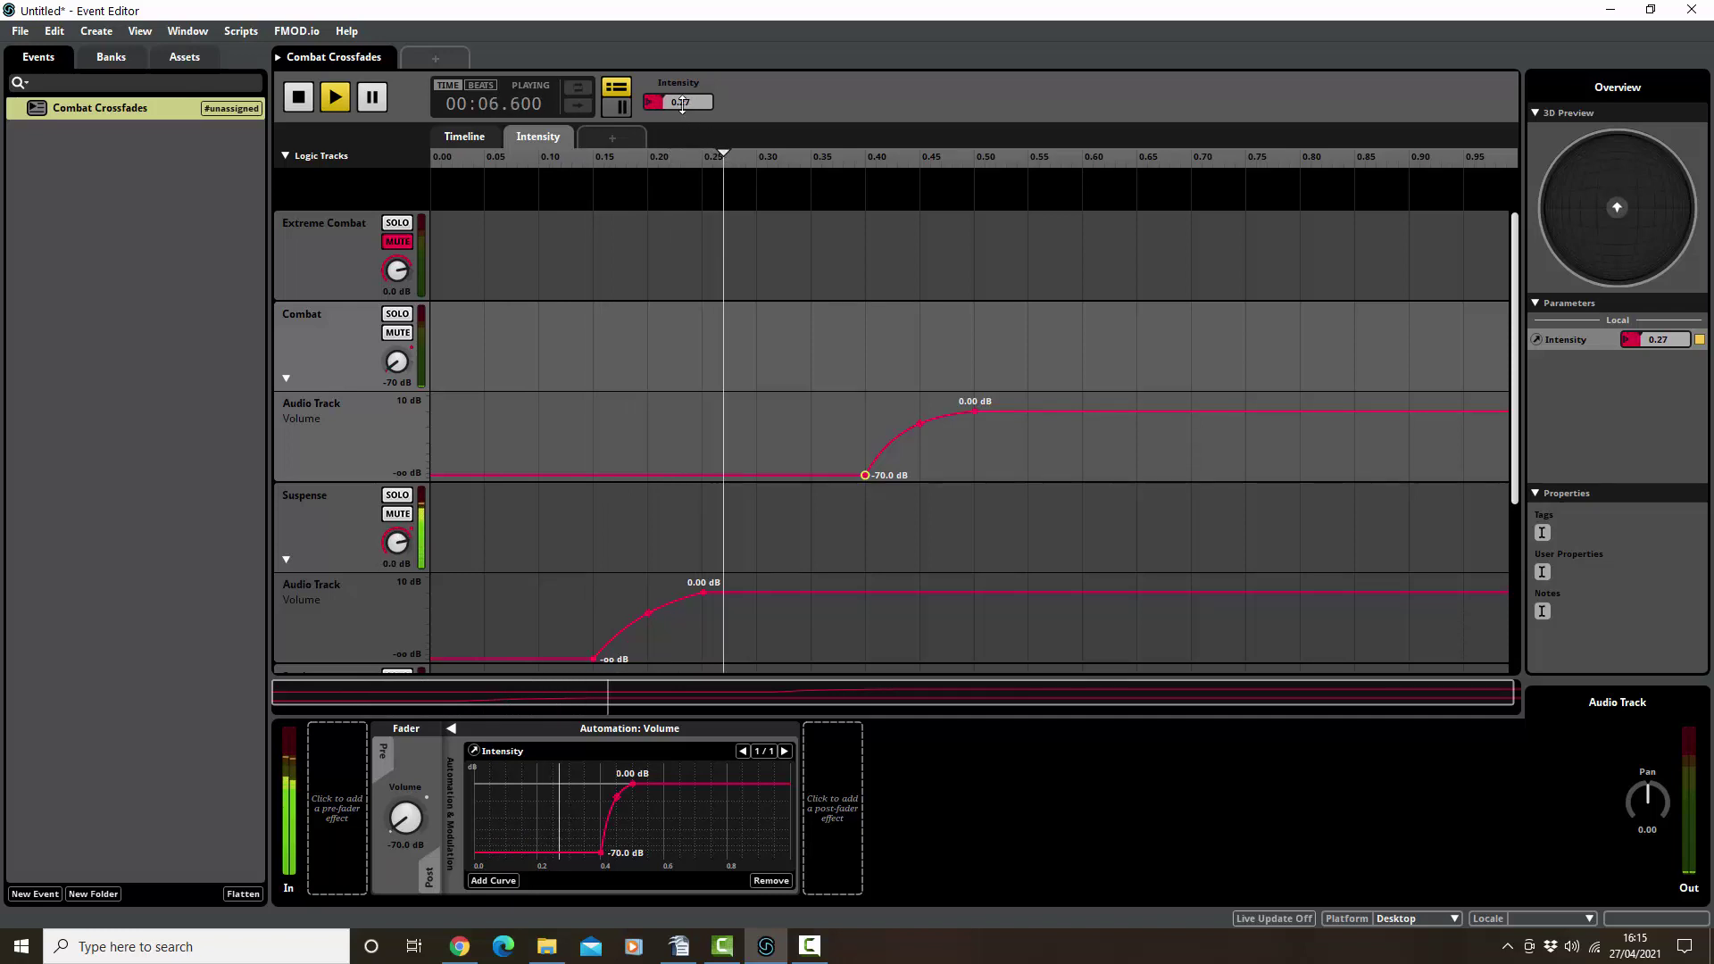
left_click_drag(681, 102, 681, 24)
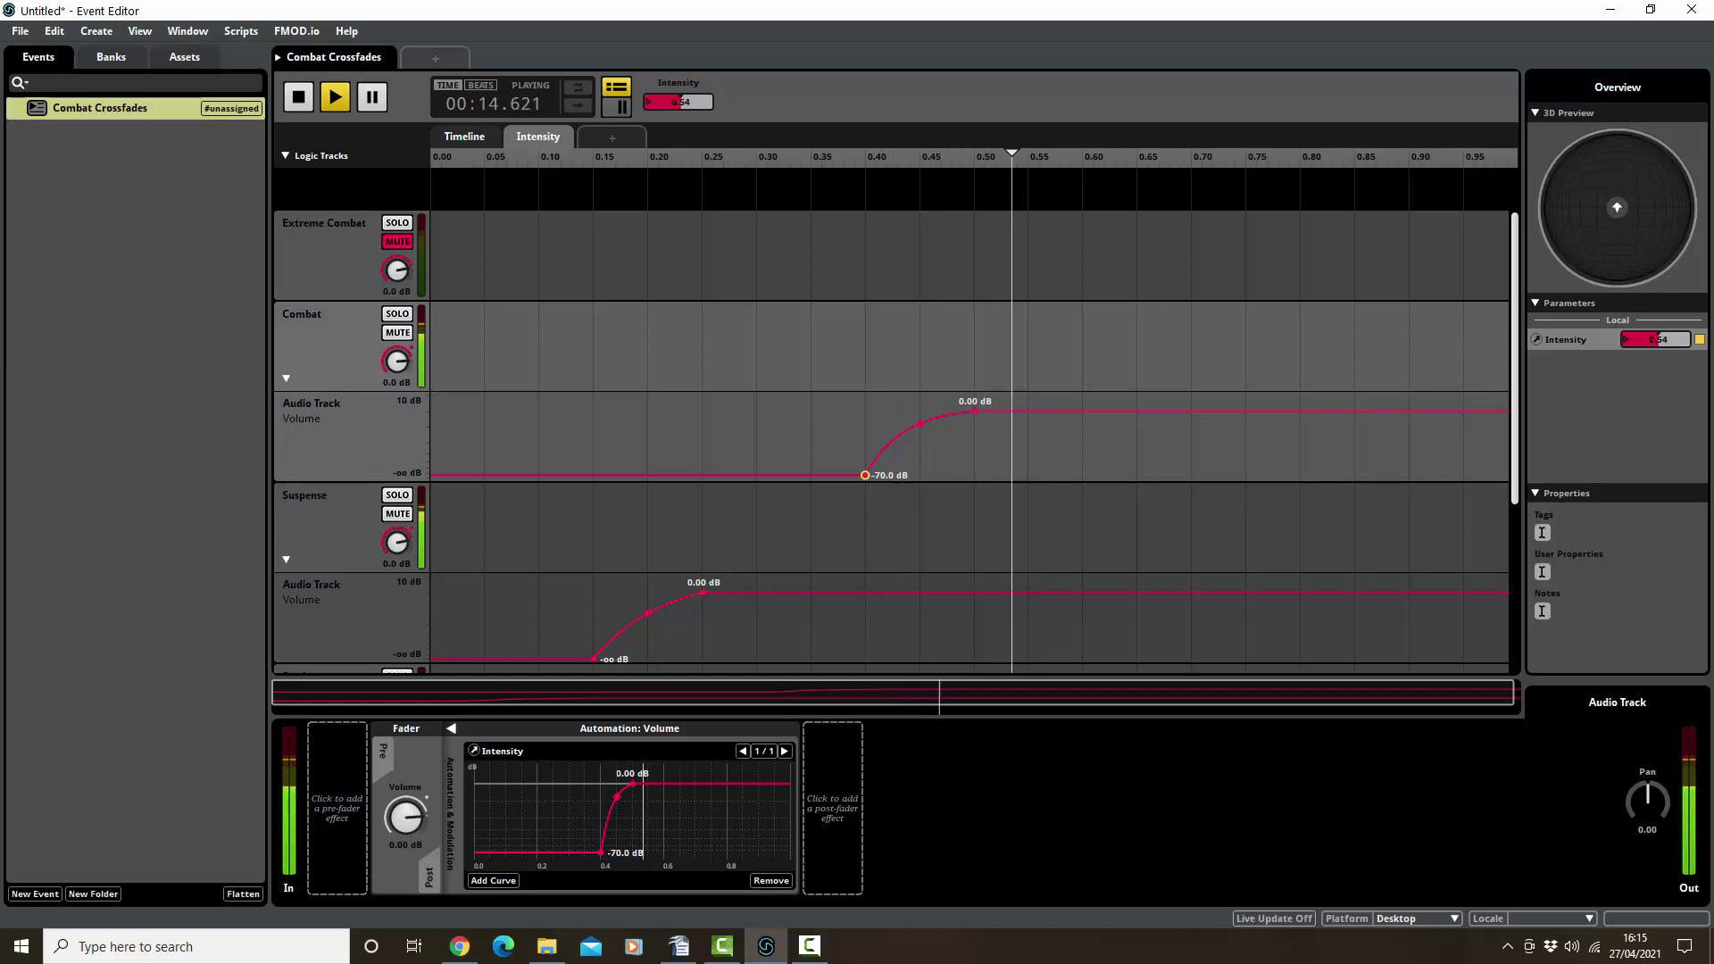
left_click_drag(681, 24, 681, 184)
Stop playback, unmute Extreme Combat, and automate its volume from -∞ dB at 0.64 to 0 dB
left_click(297, 98)
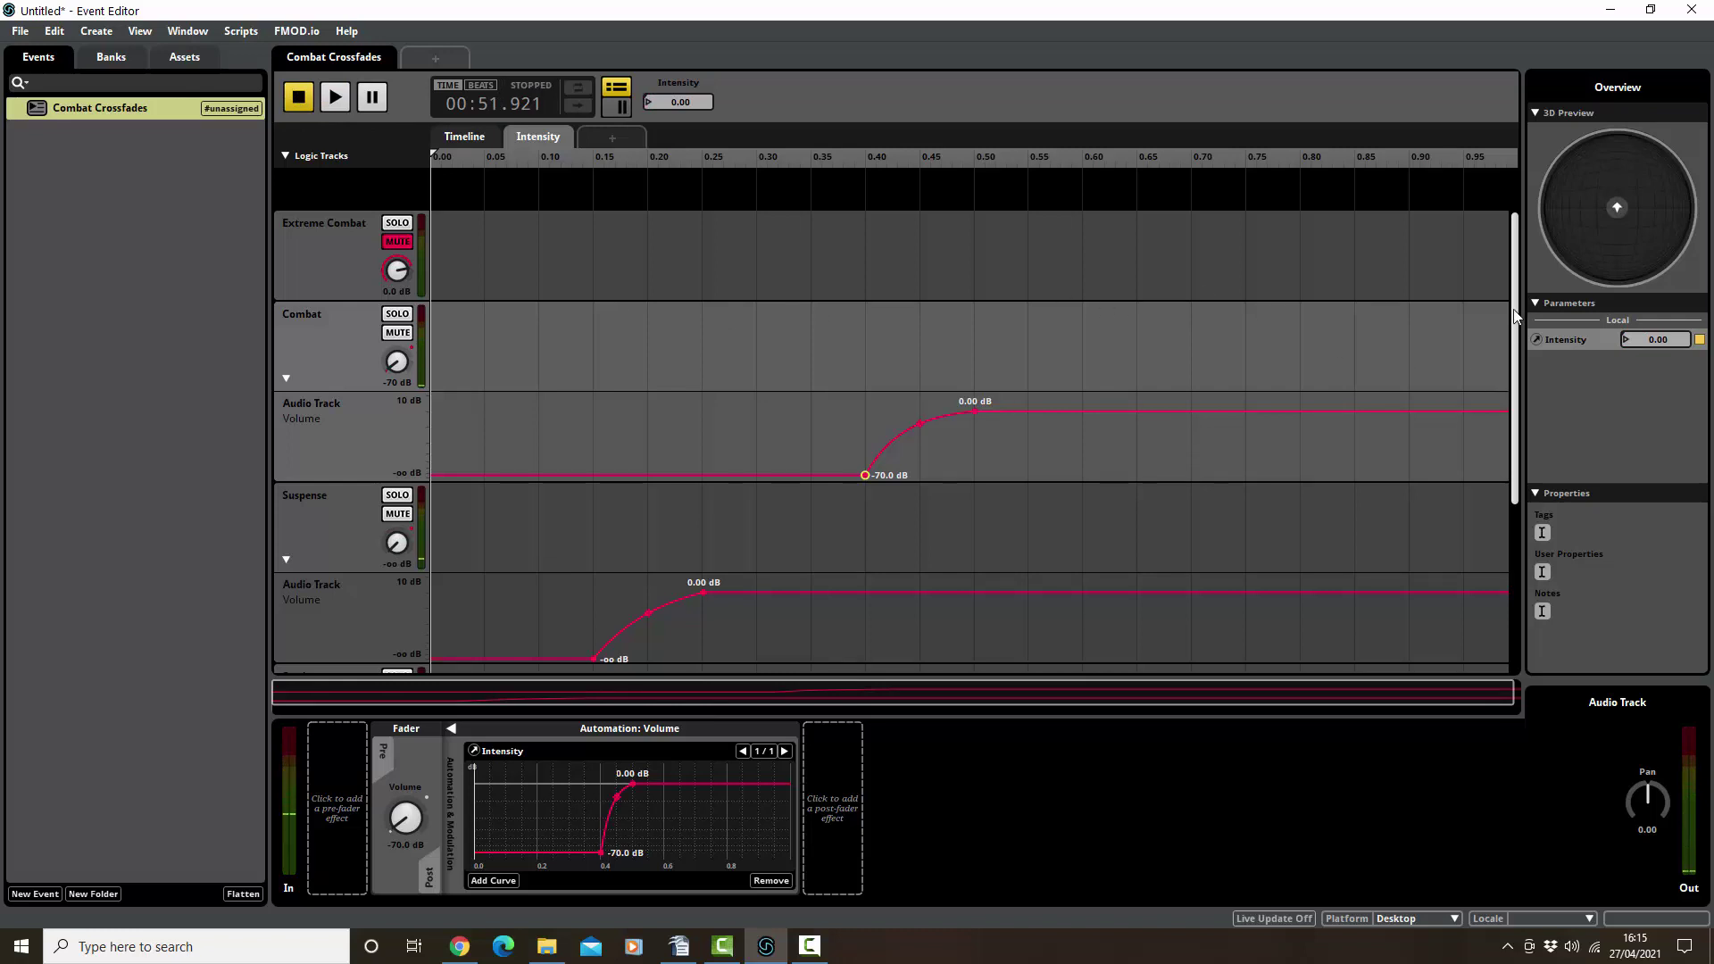
left_click(398, 241)
right_click(396, 279)
left_click(437, 283)
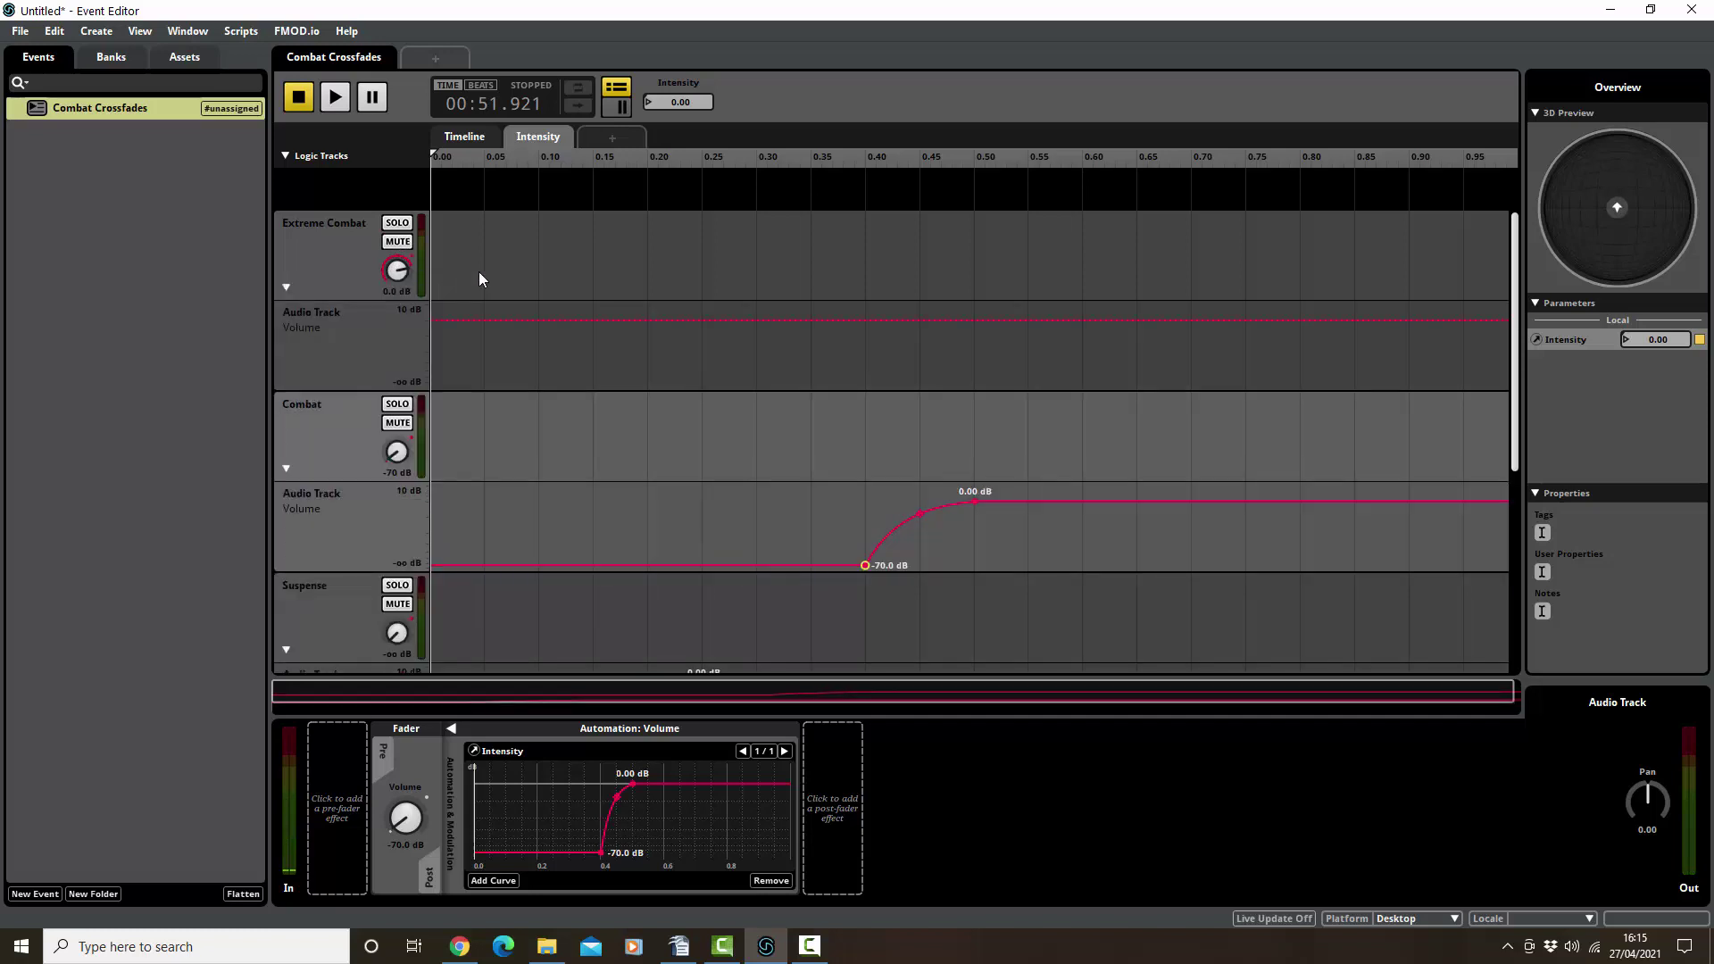
left_click(1246, 320)
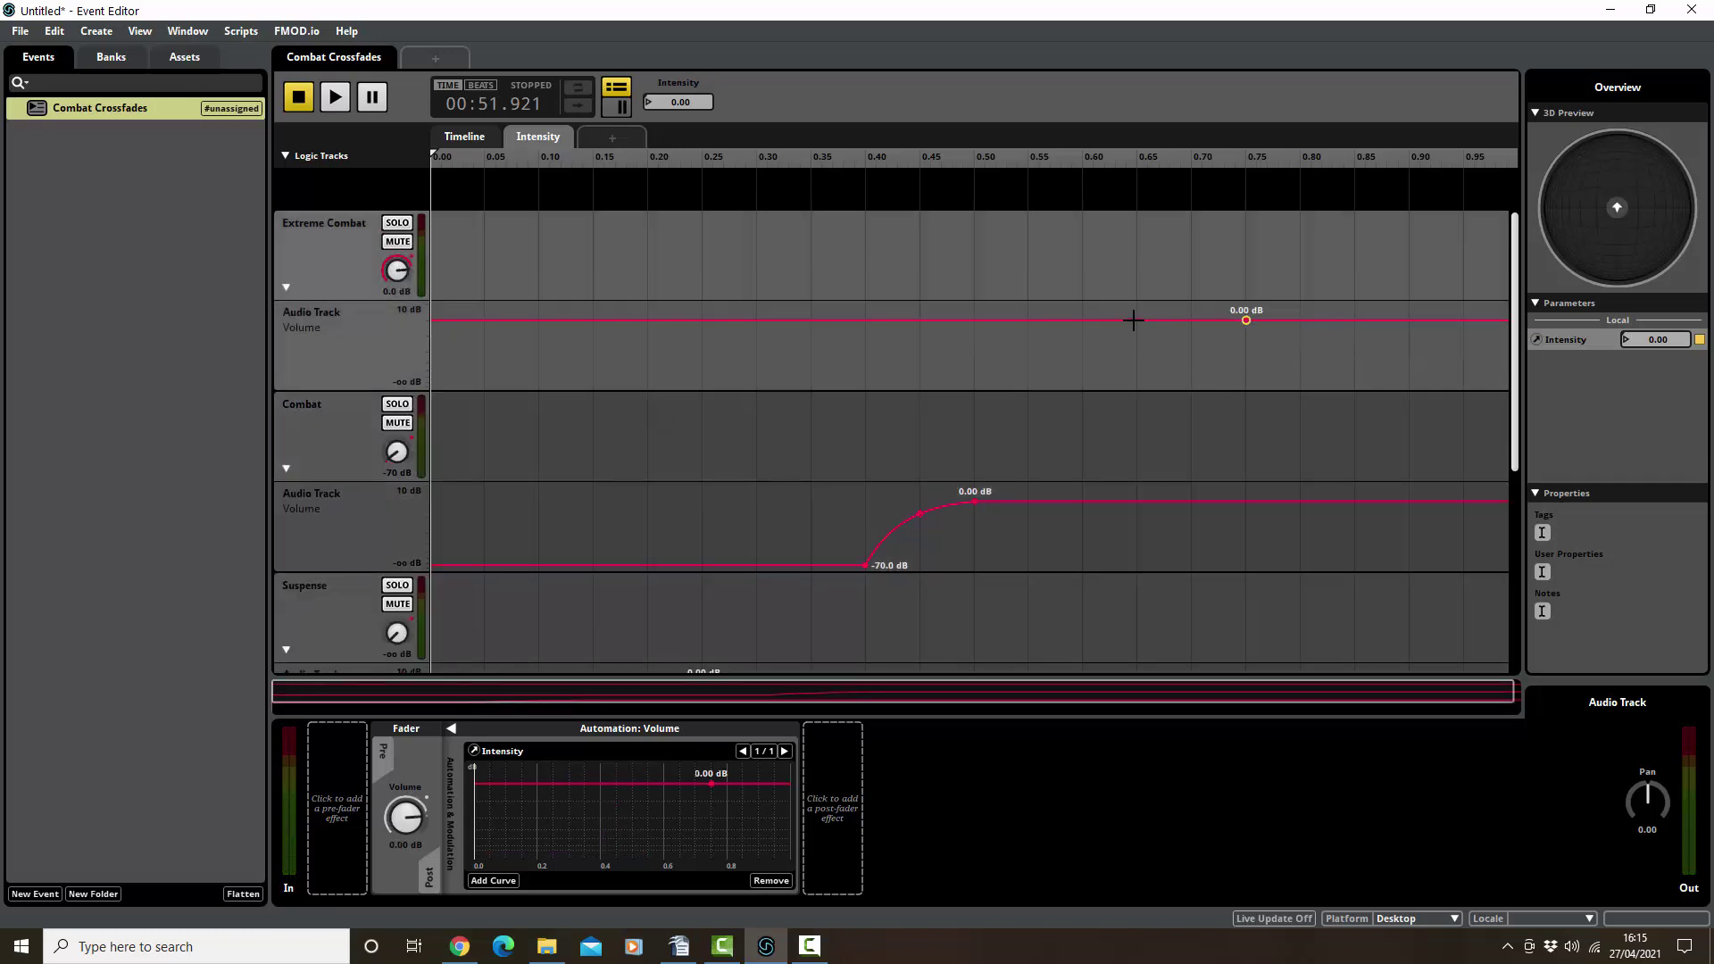
left_click_drag(1135, 319, 1190, 336)
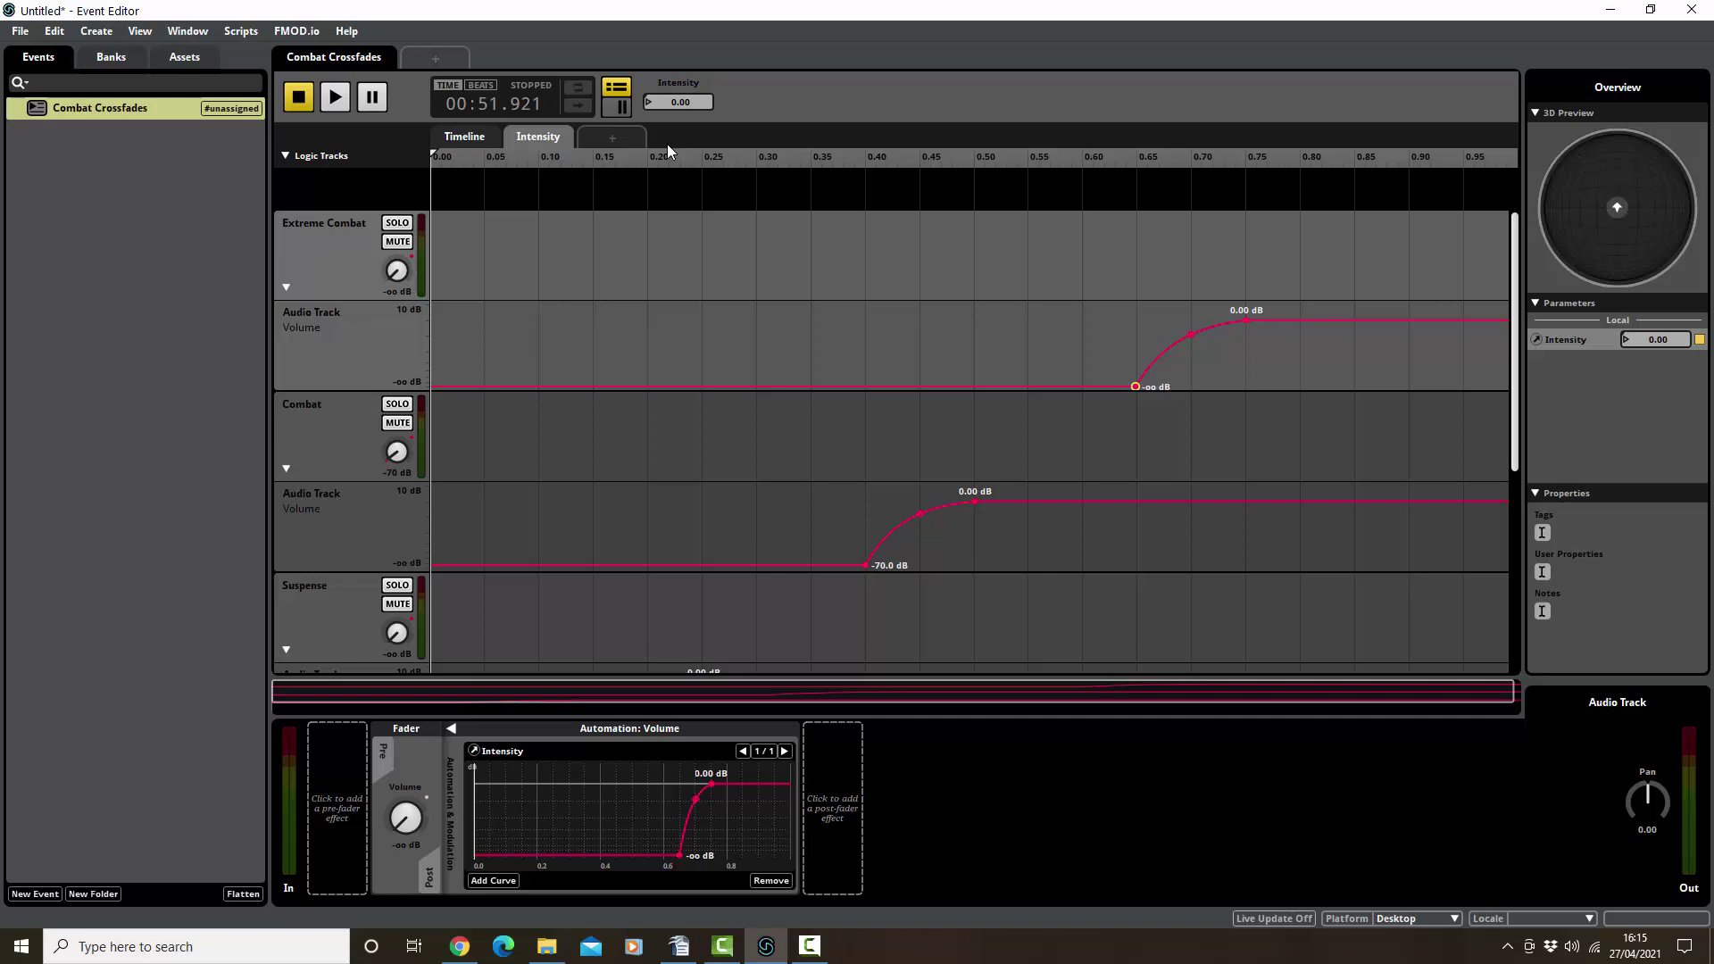
left_click(343, 100)
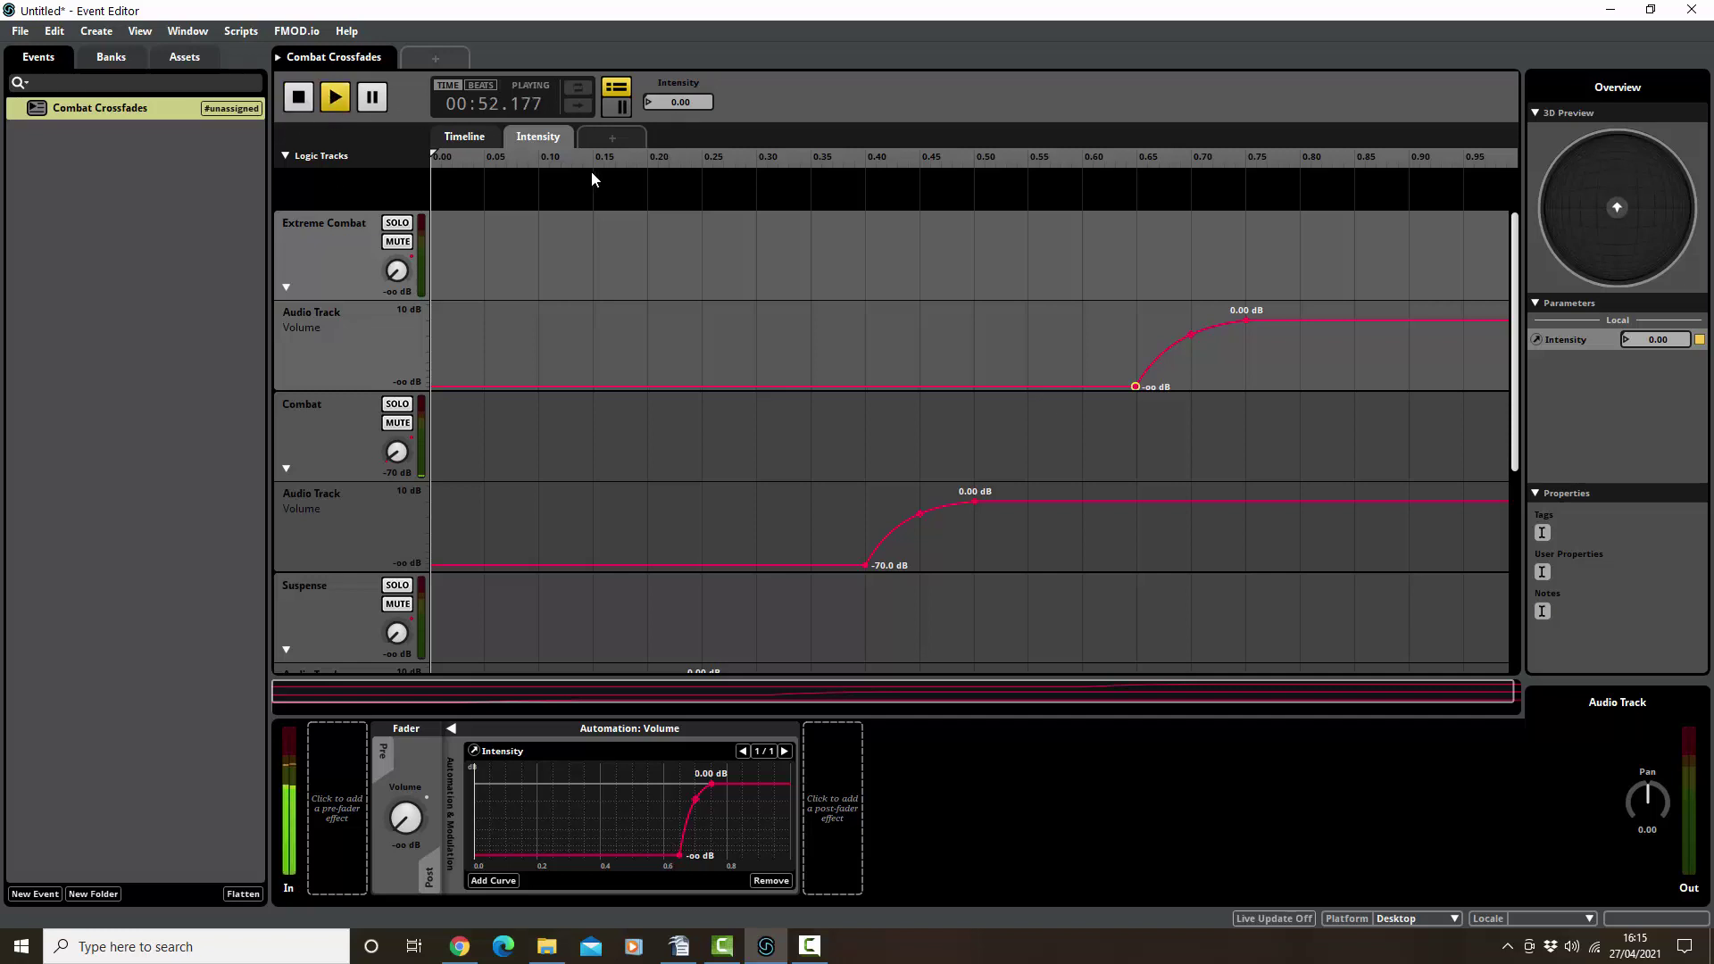
left_click_drag(677, 102, 786, 102)
left_click(298, 98)
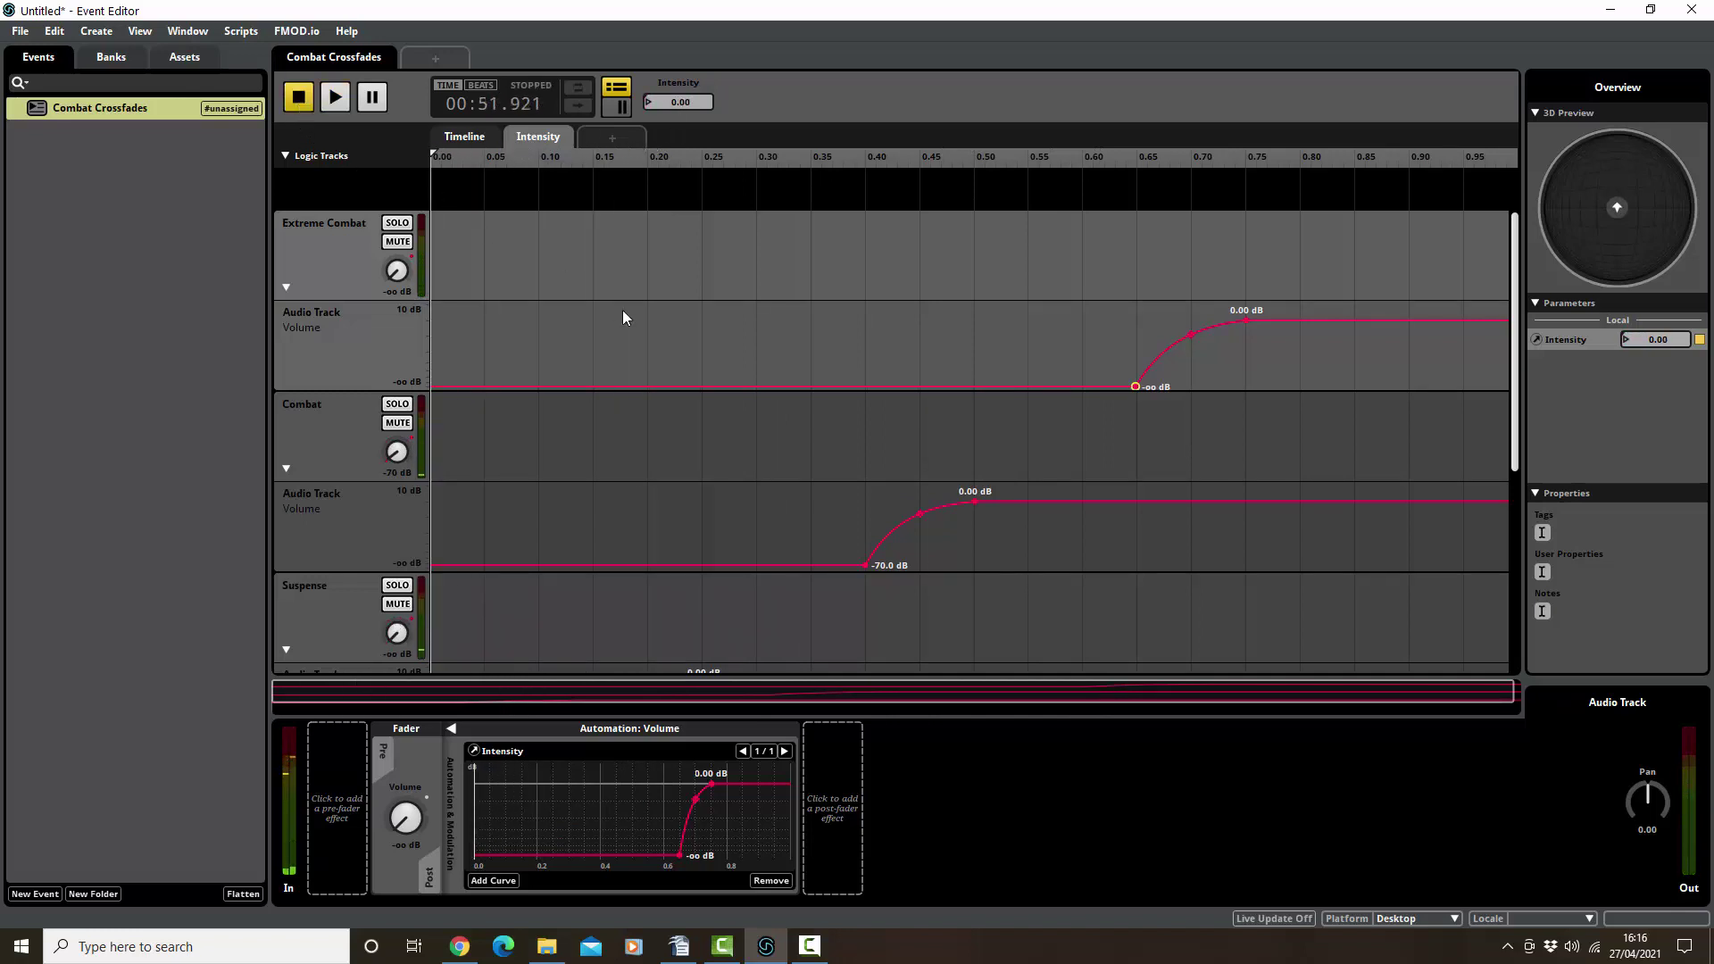